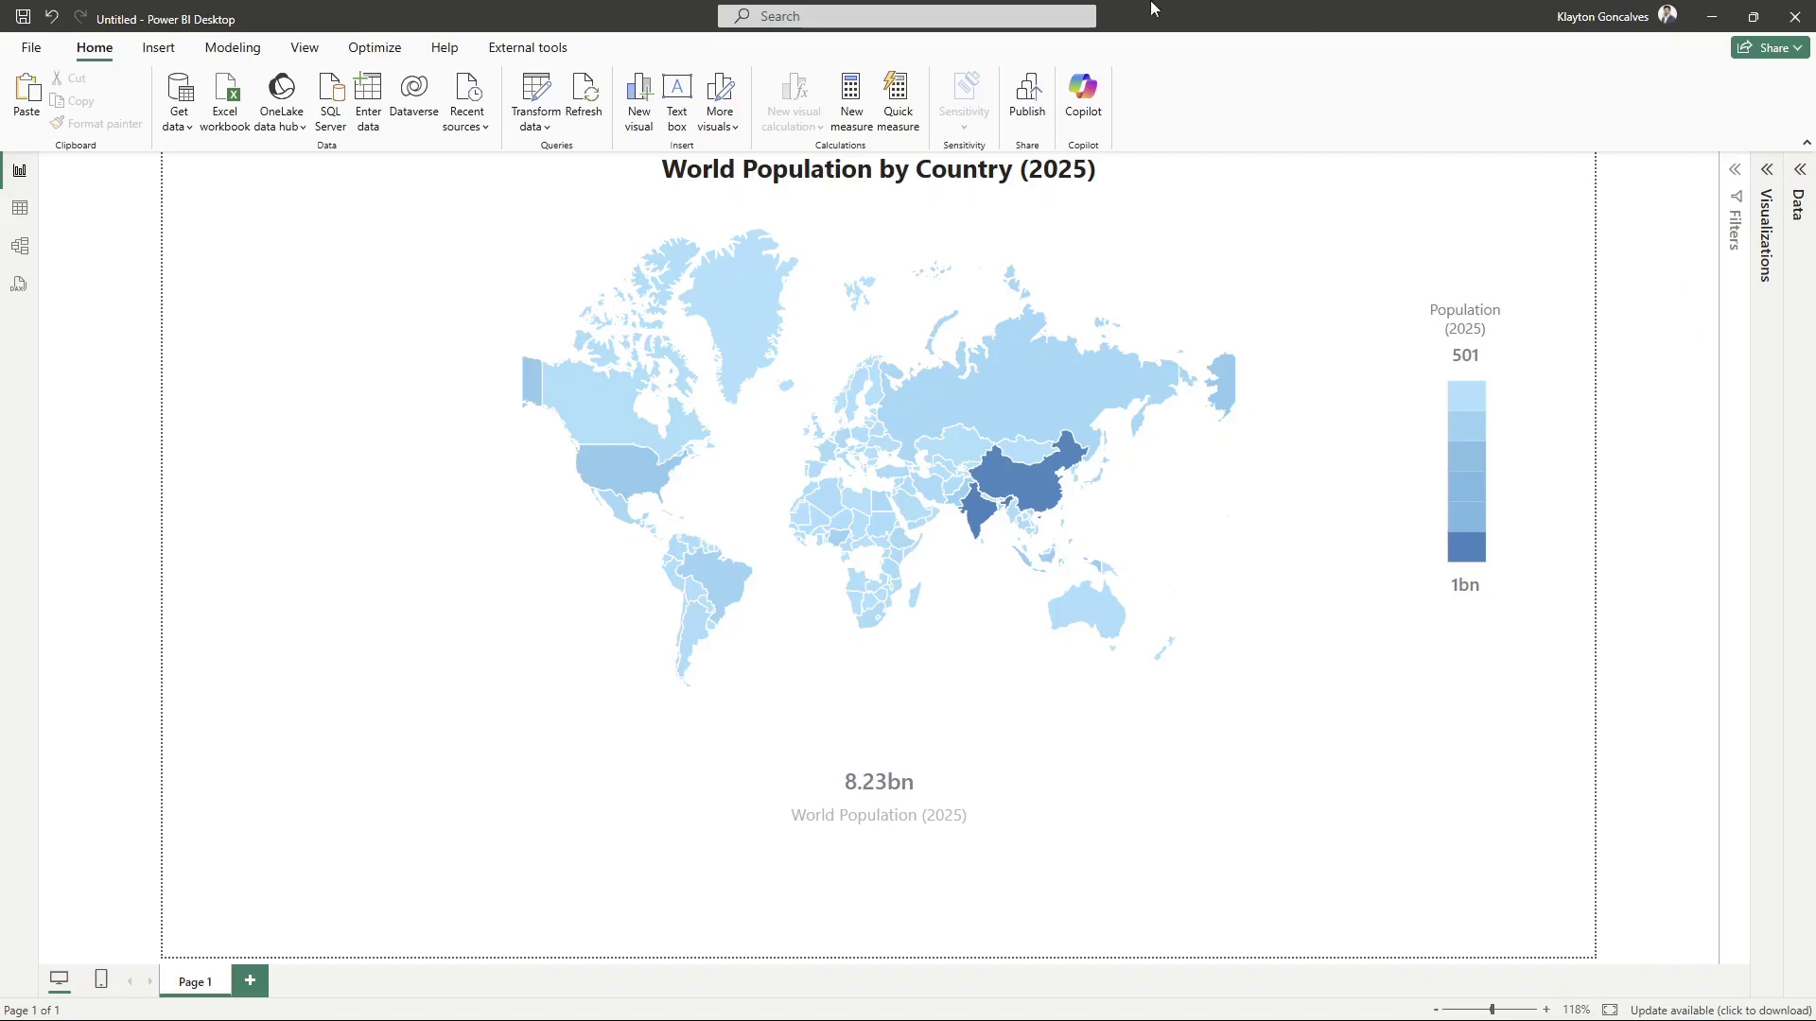
Turn on the Shape map visual preview feature in Options and return to the report.
{"action": "left_click", "coordinate": [31, 49]}
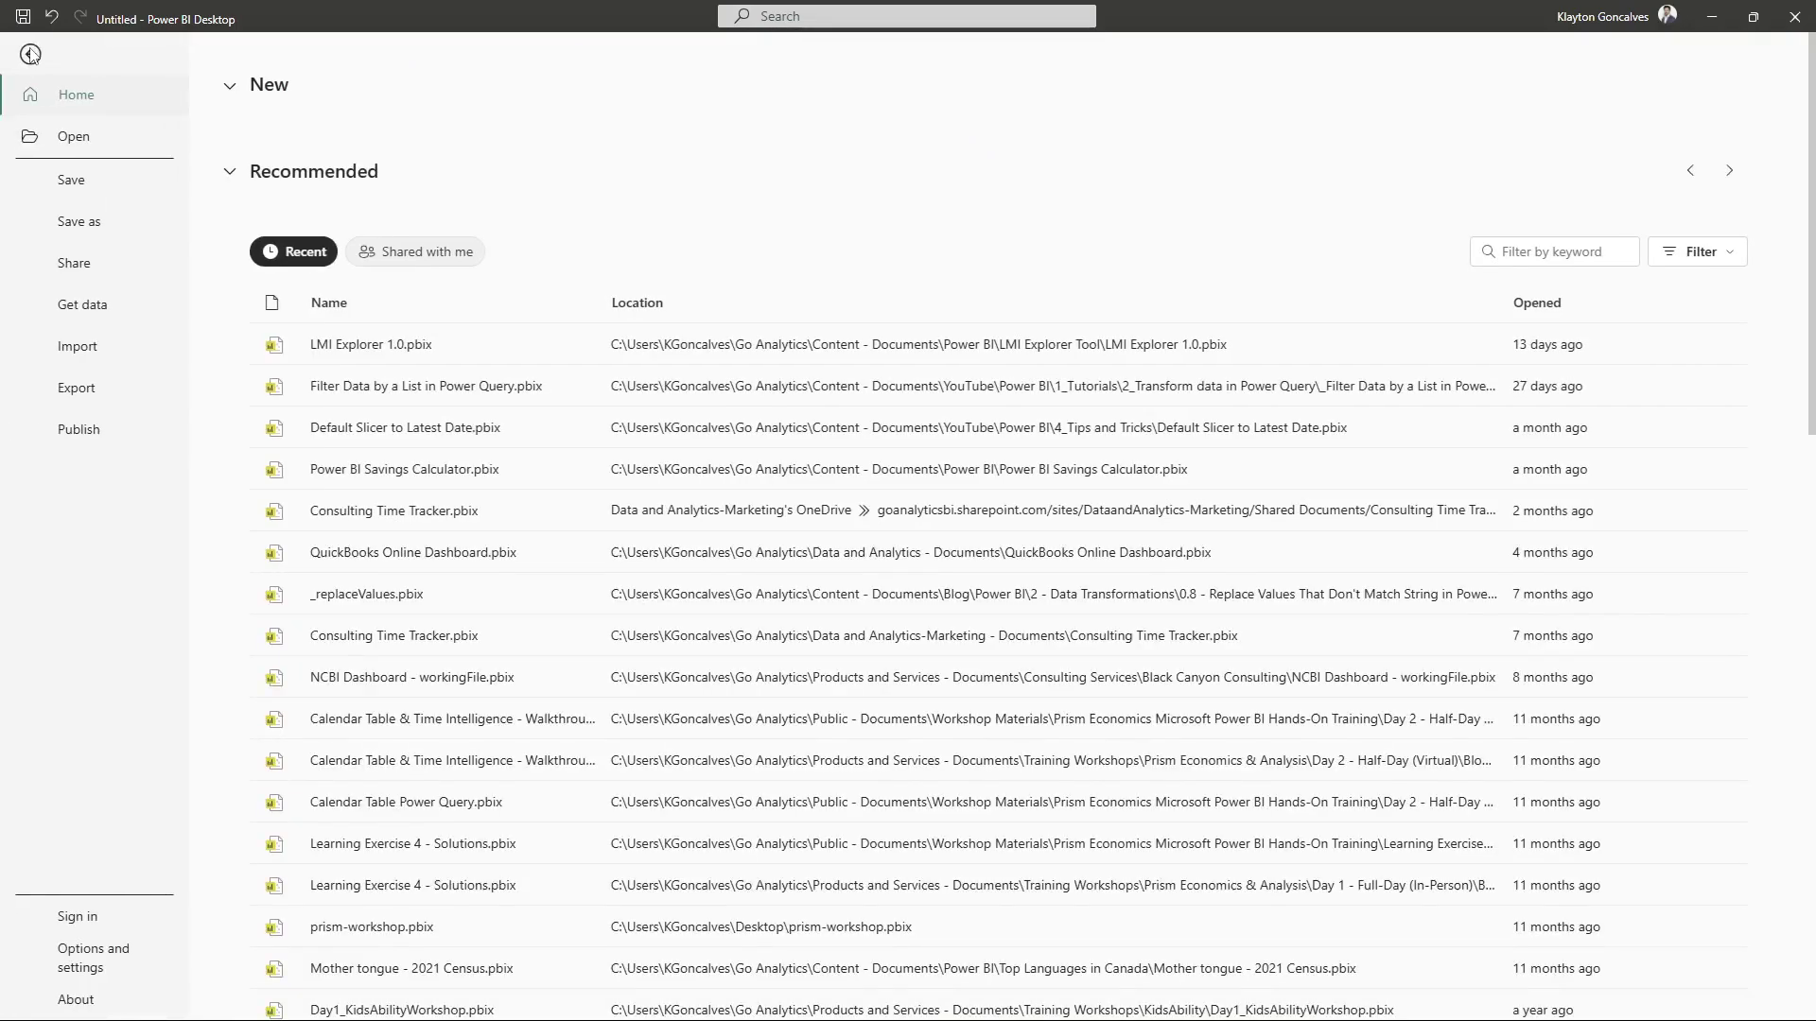
{"action": "left_click", "coordinate": [91, 962]}
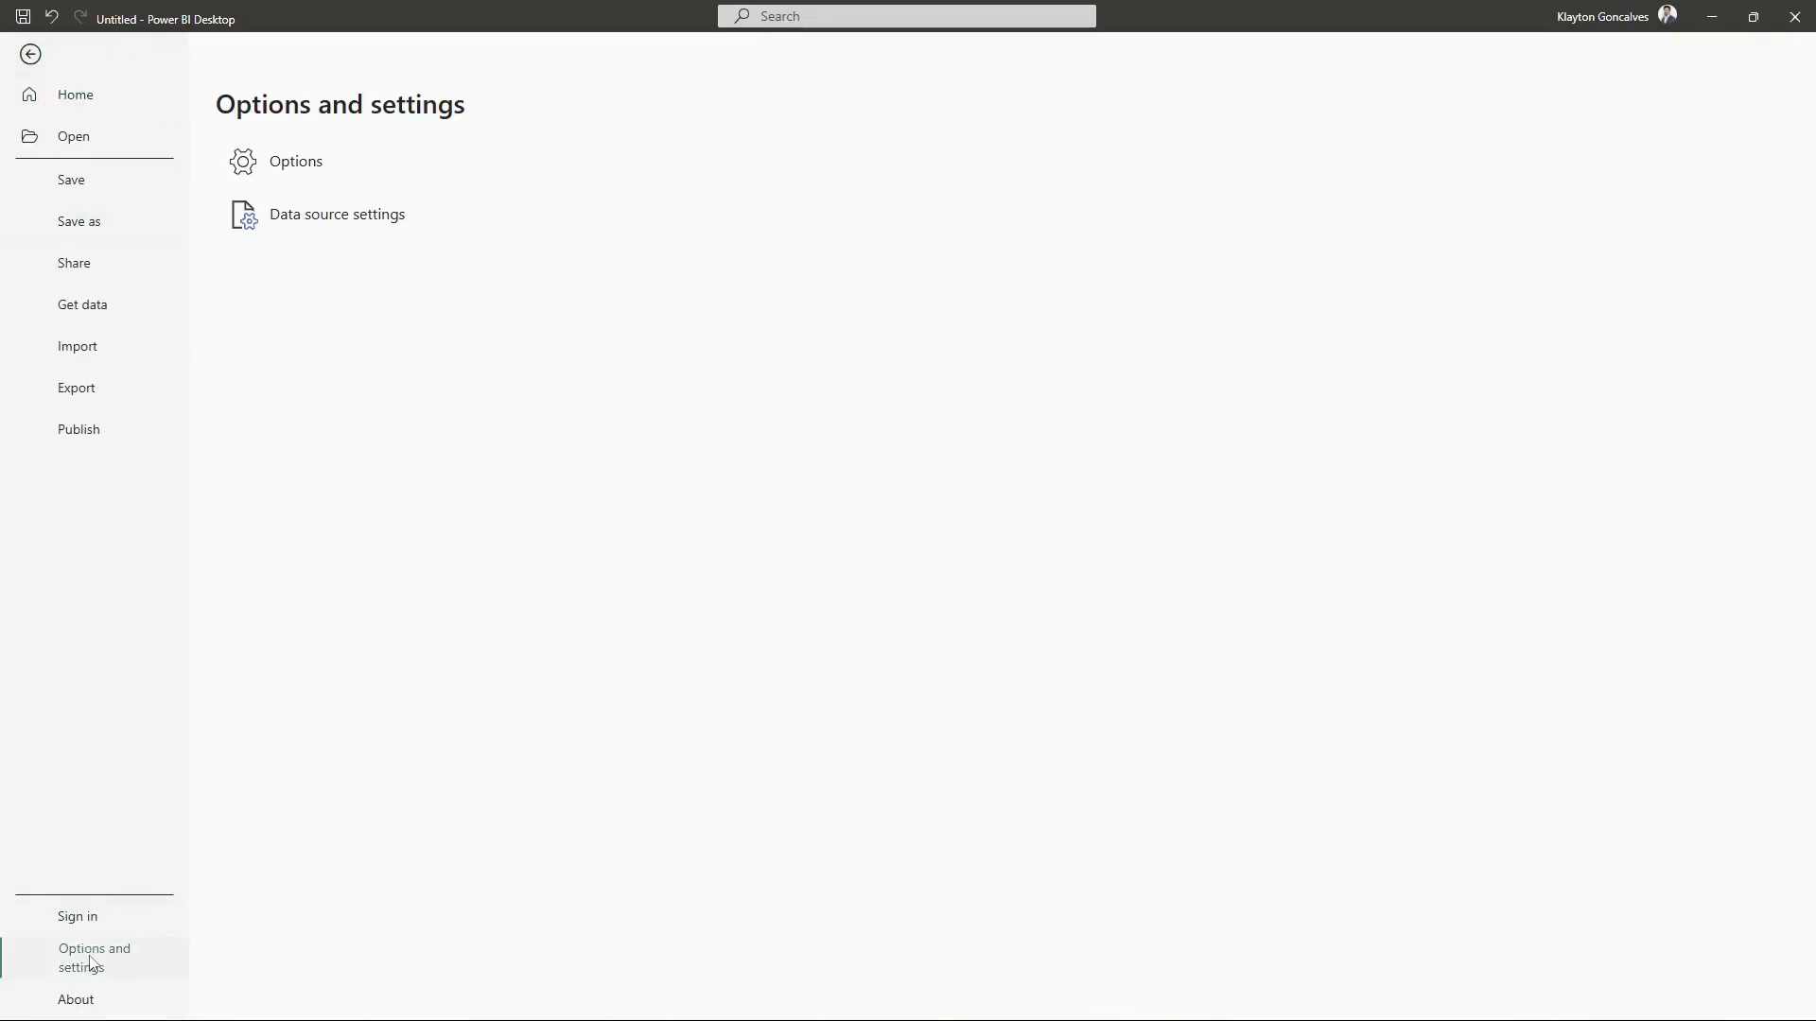
{"action": "left_click", "coordinate": [293, 161]}
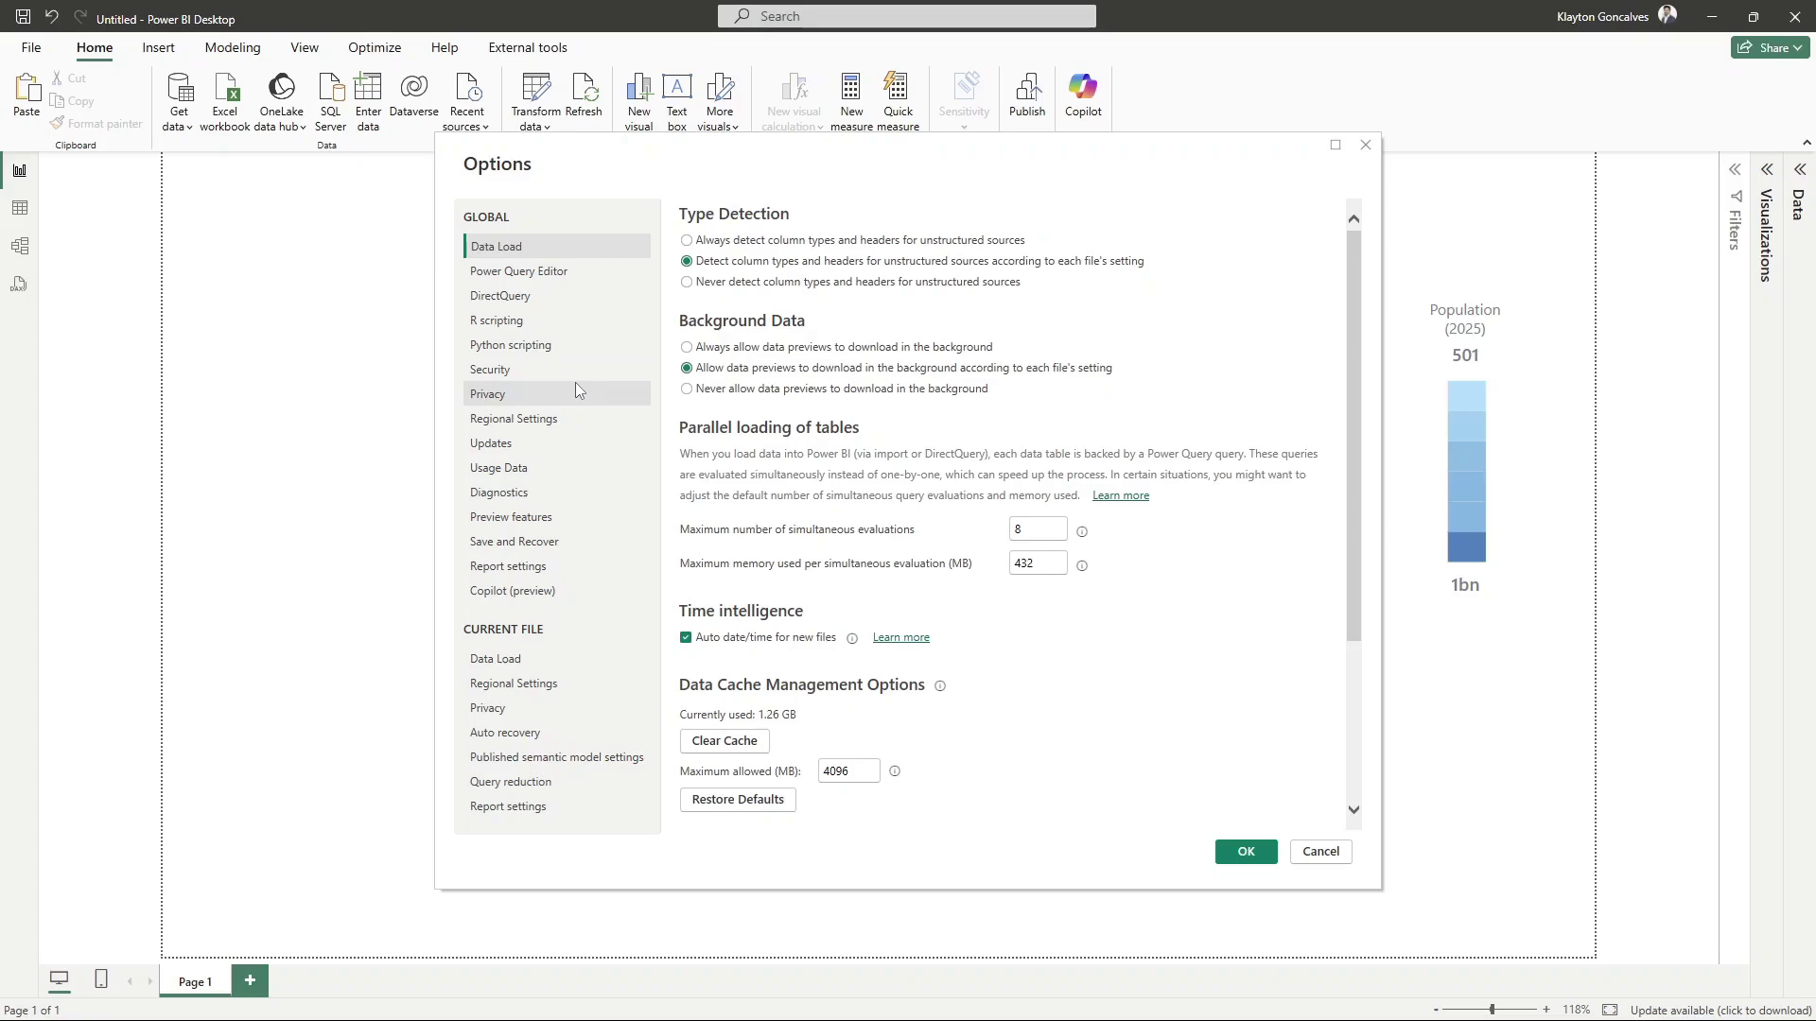
{"action": "left_click", "coordinate": [556, 525]}
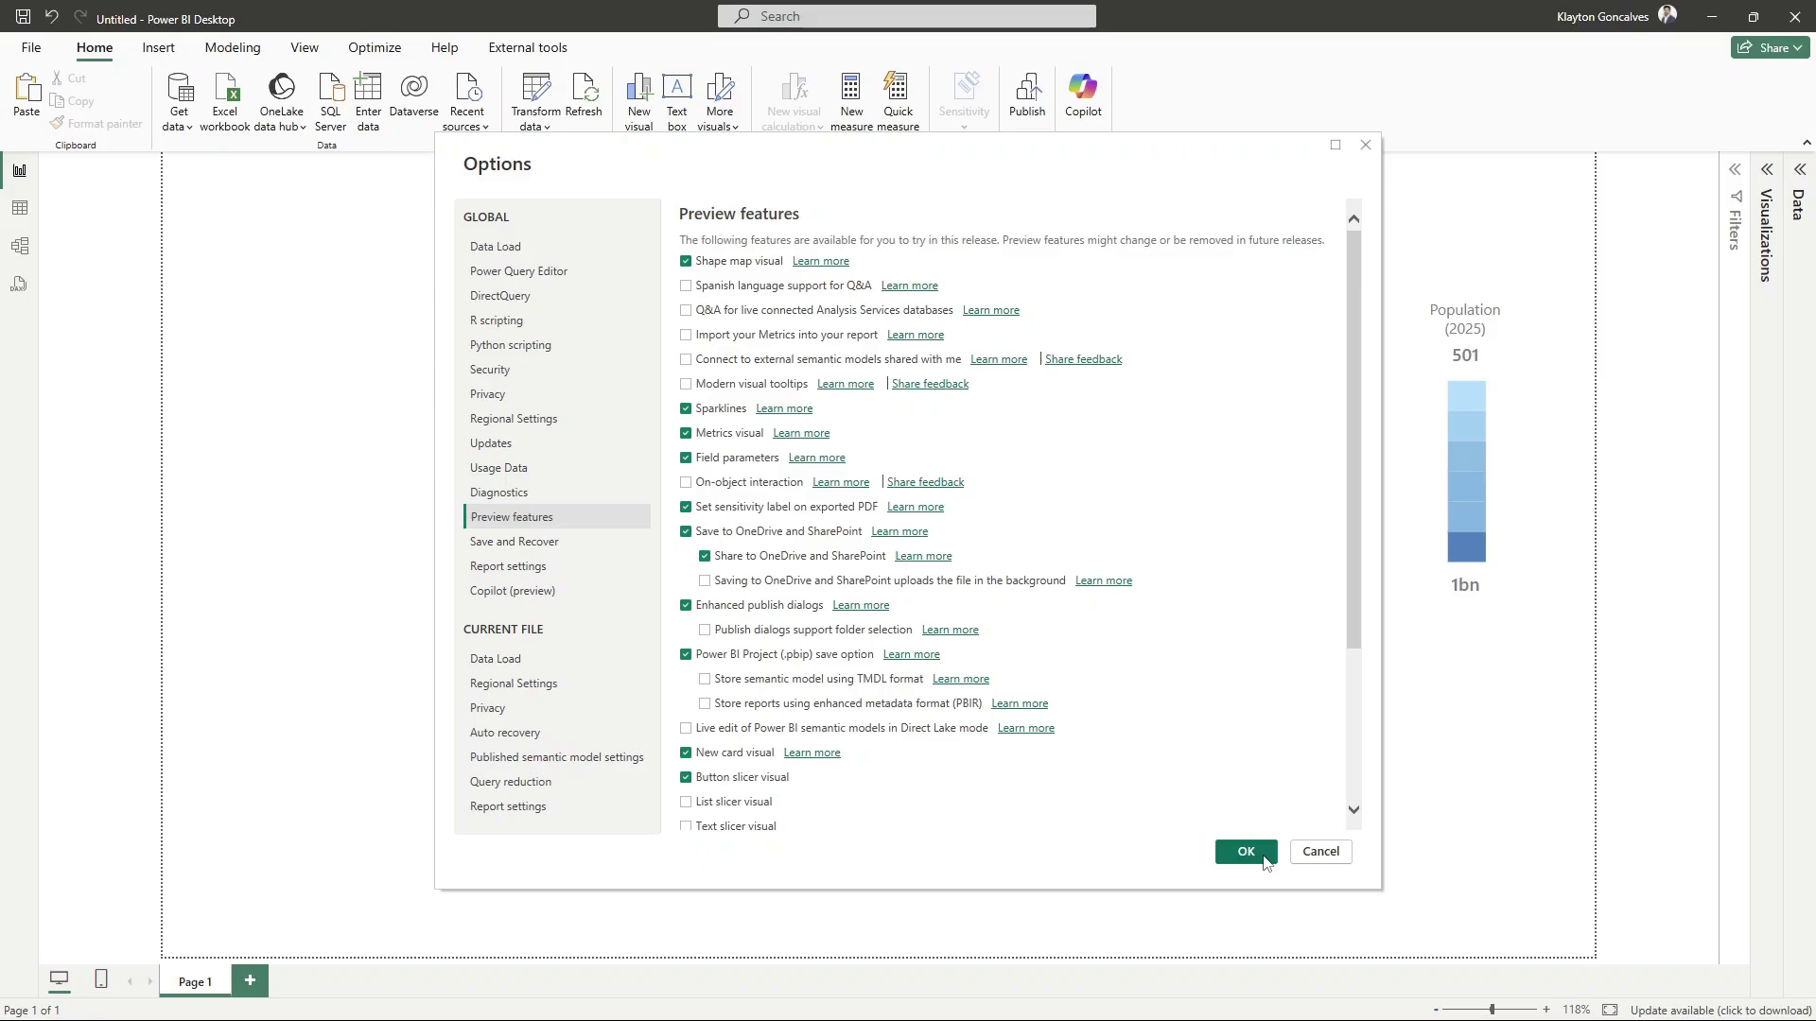
{"action": "left_click", "coordinate": [1246, 852]}
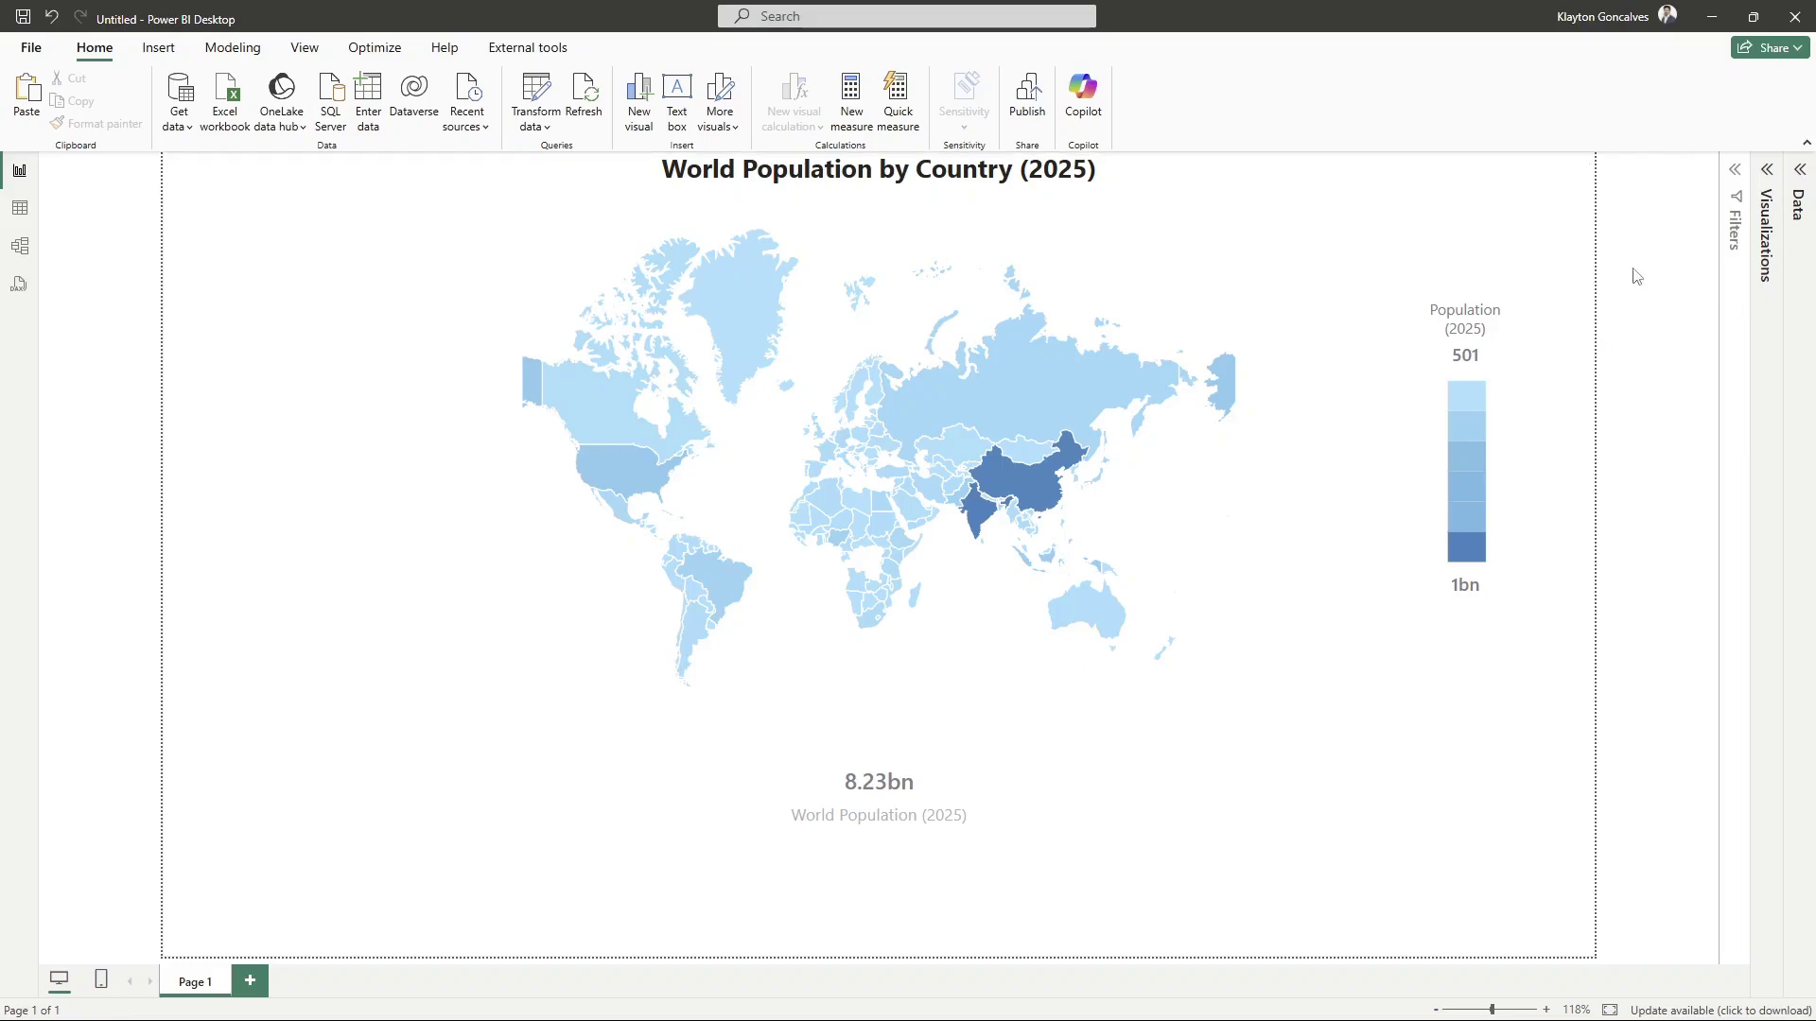
Add a new report page with a Shape map visual enlarged to fill most of the page.
{"action": "left_click", "coordinate": [1769, 173]}
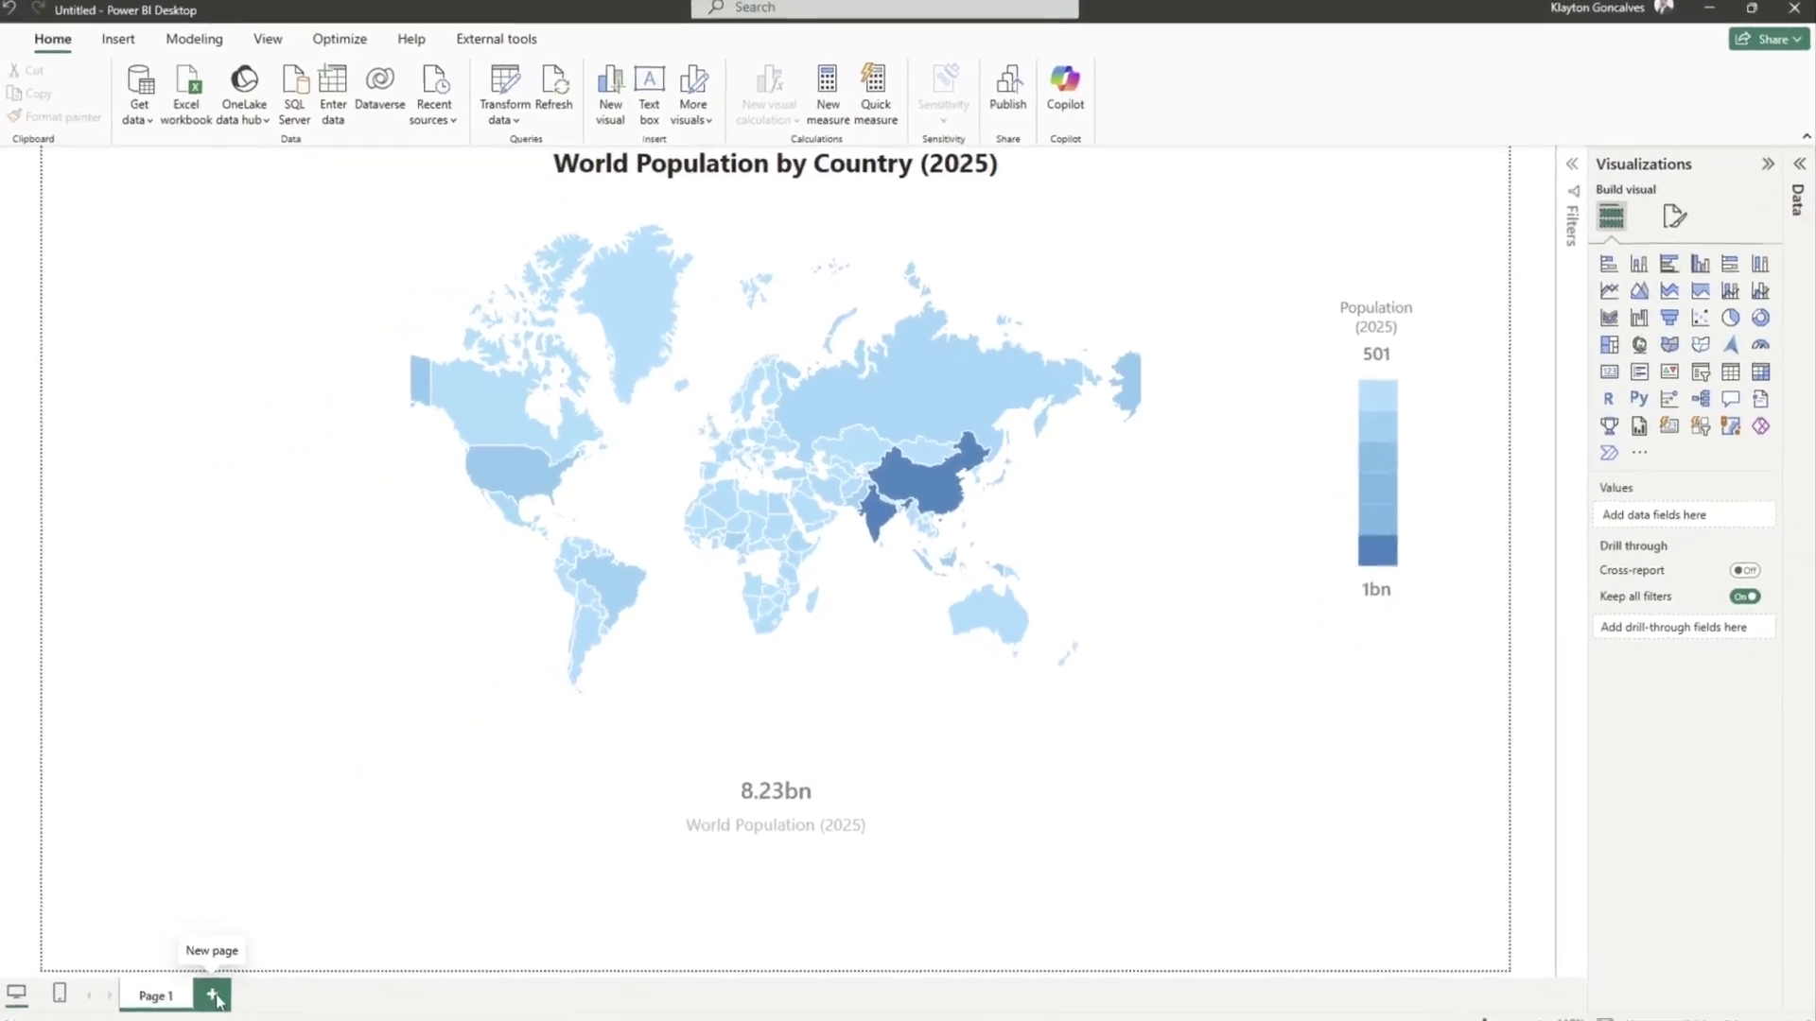
{"action": "left_click", "coordinate": [210, 993]}
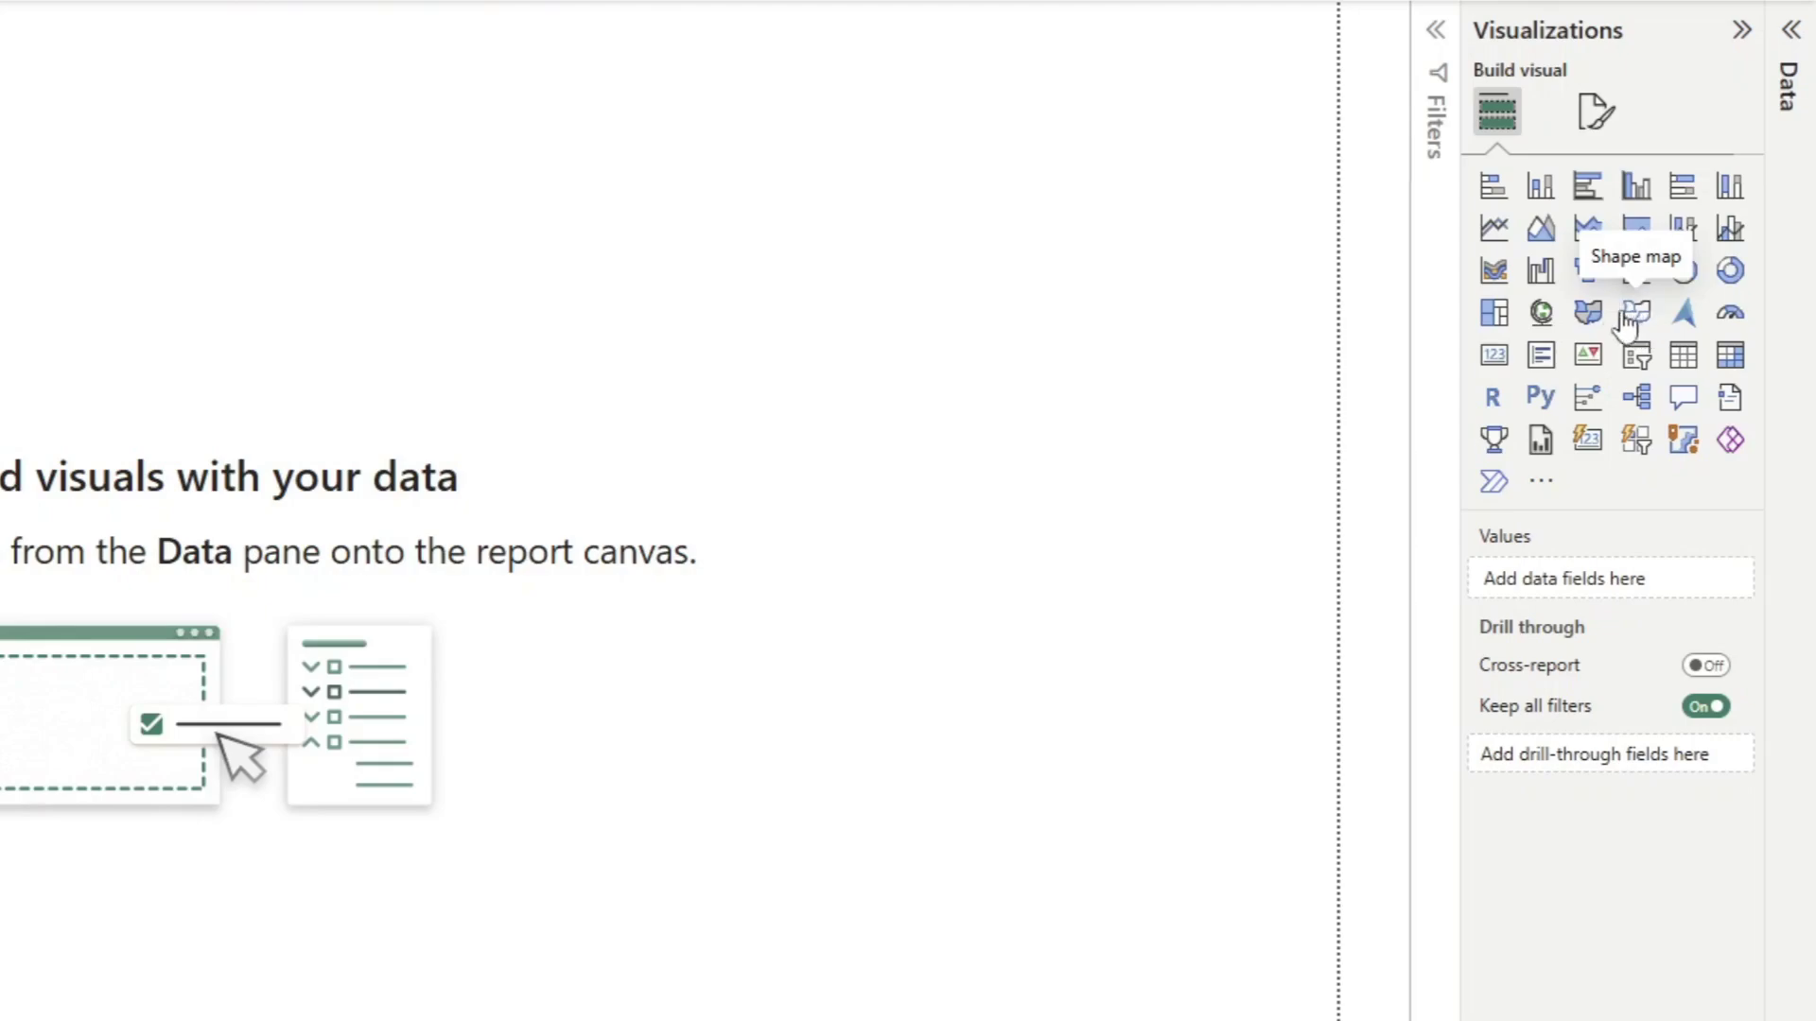
{"action": "left_click", "coordinate": [1637, 314]}
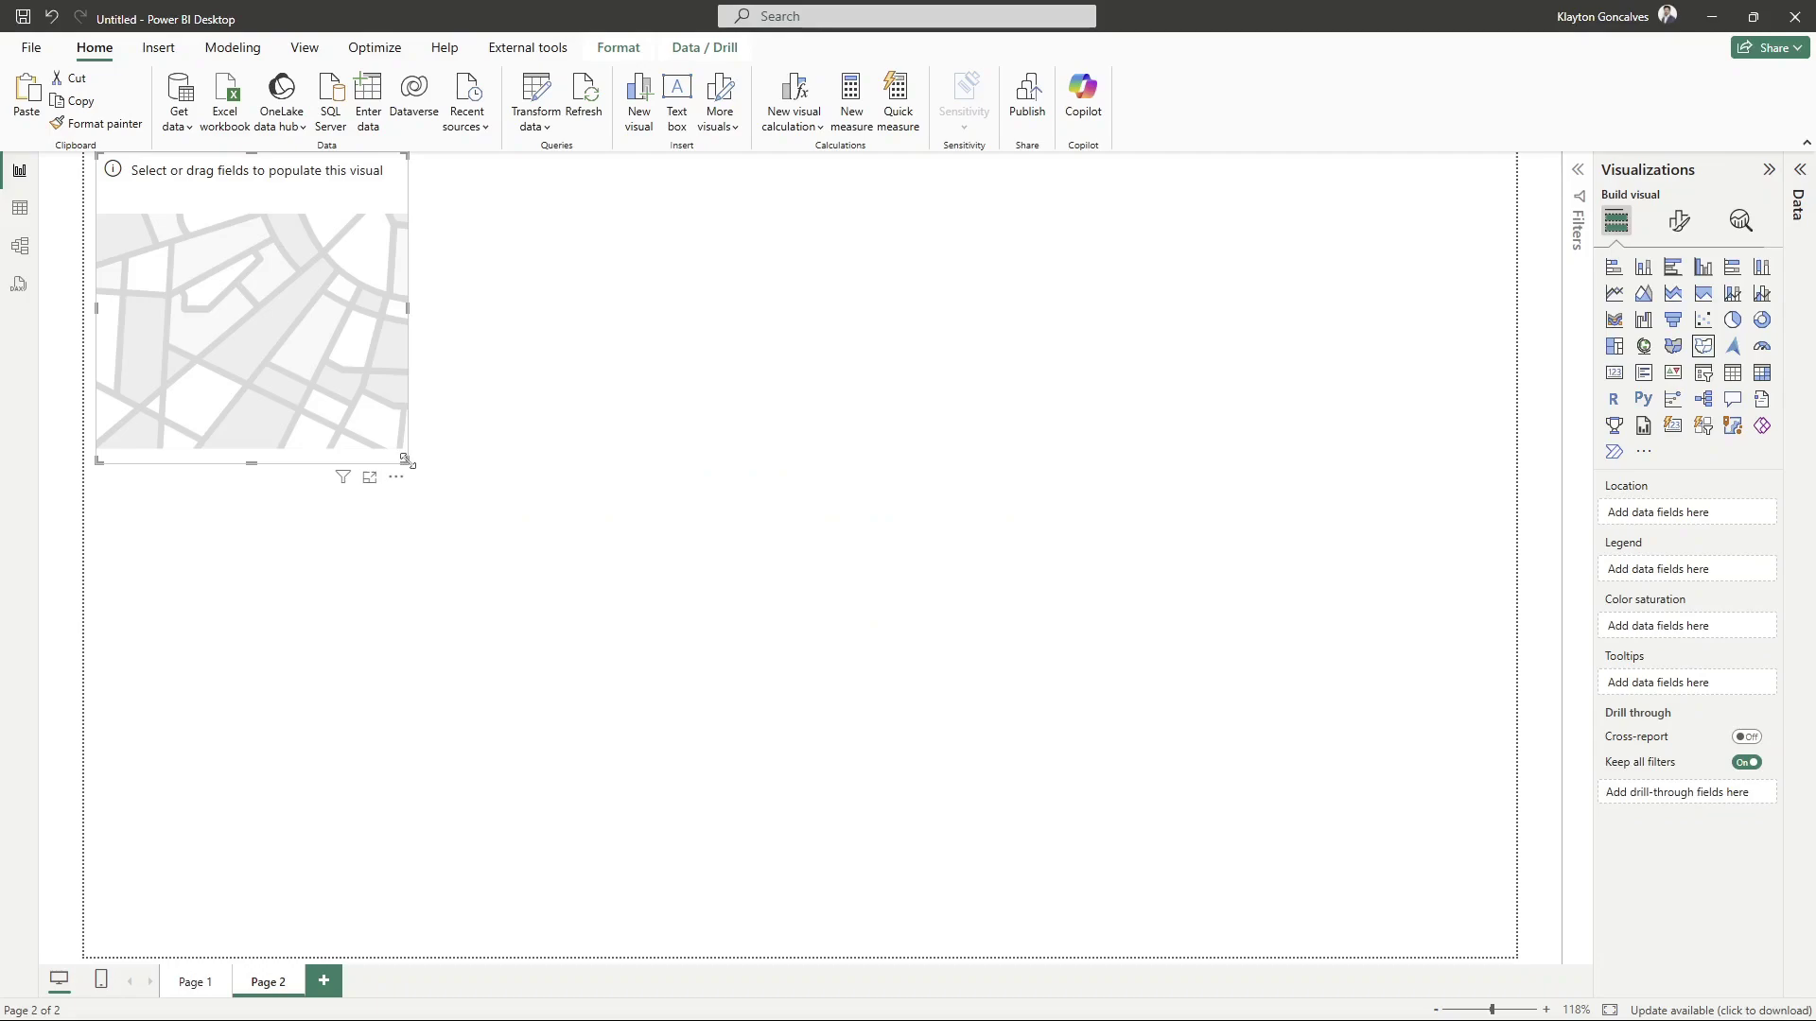
{"action": "left_click_drag", "start_coordinate": [409, 473], "coordinate": [1516, 956]}
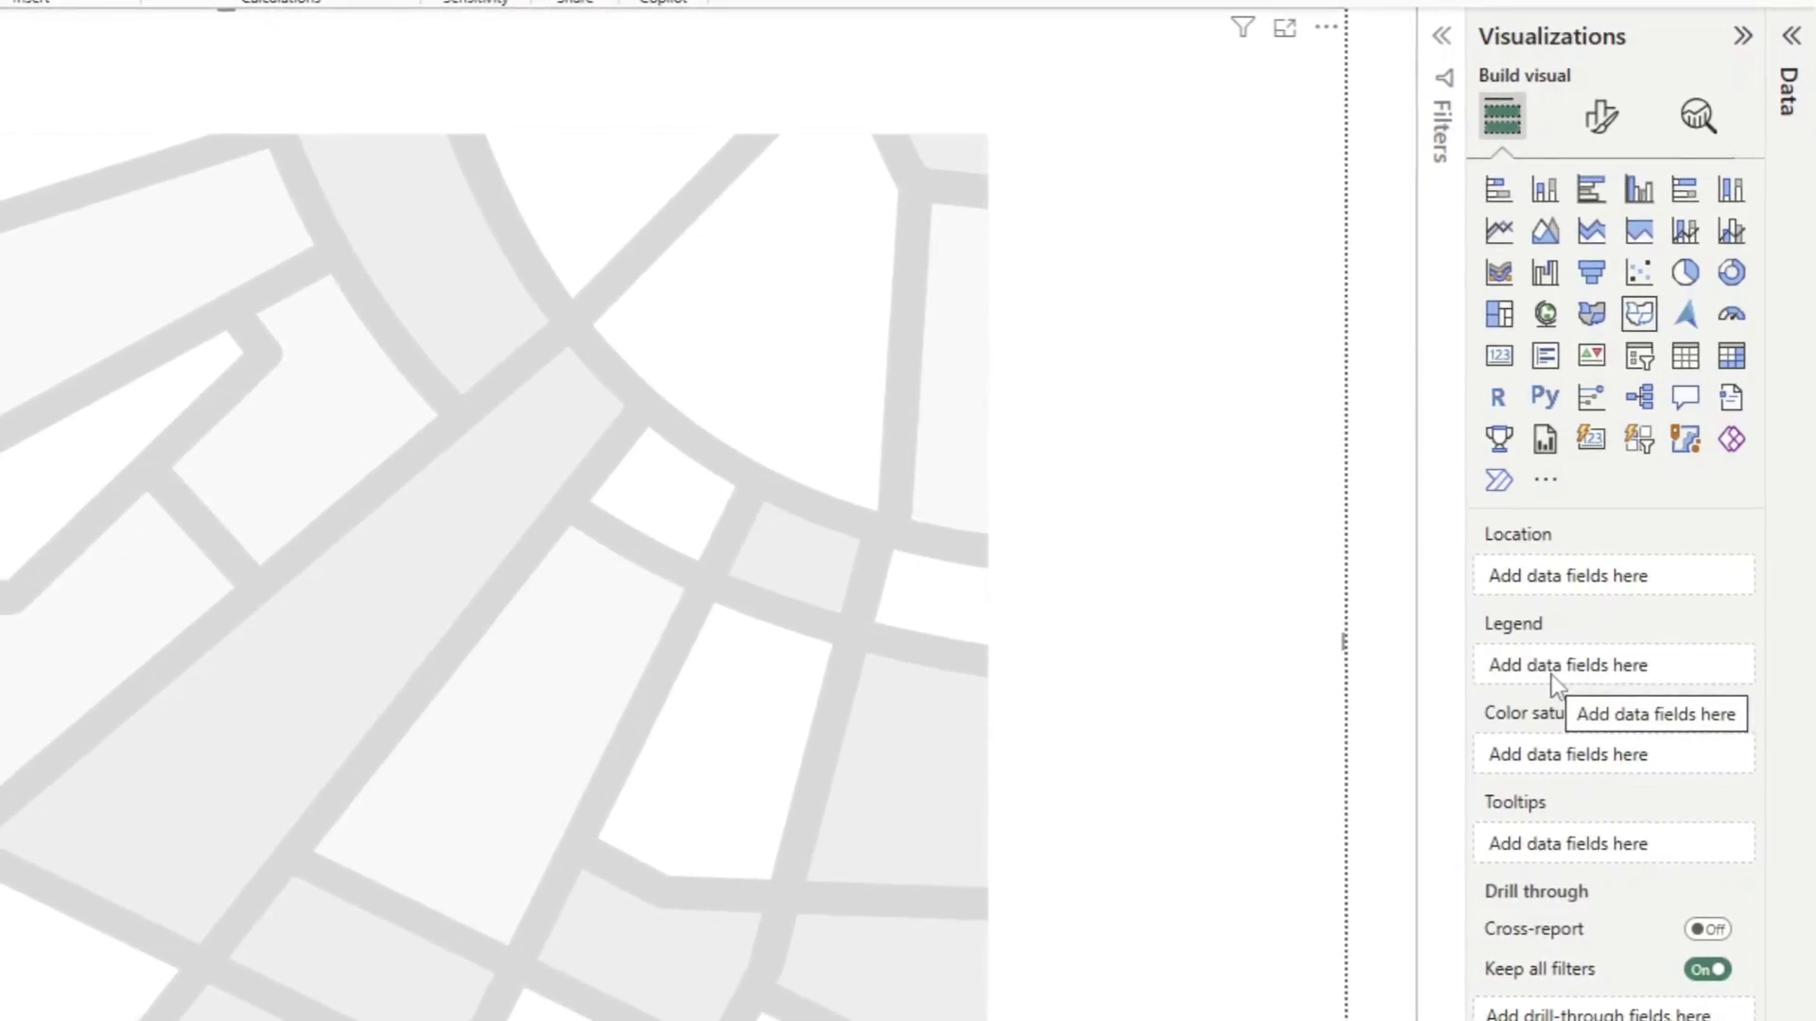
Put WorldPop's Country (ordependency) field into the shape map's Location well.
{"action": "left_click", "coordinate": [1787, 57]}
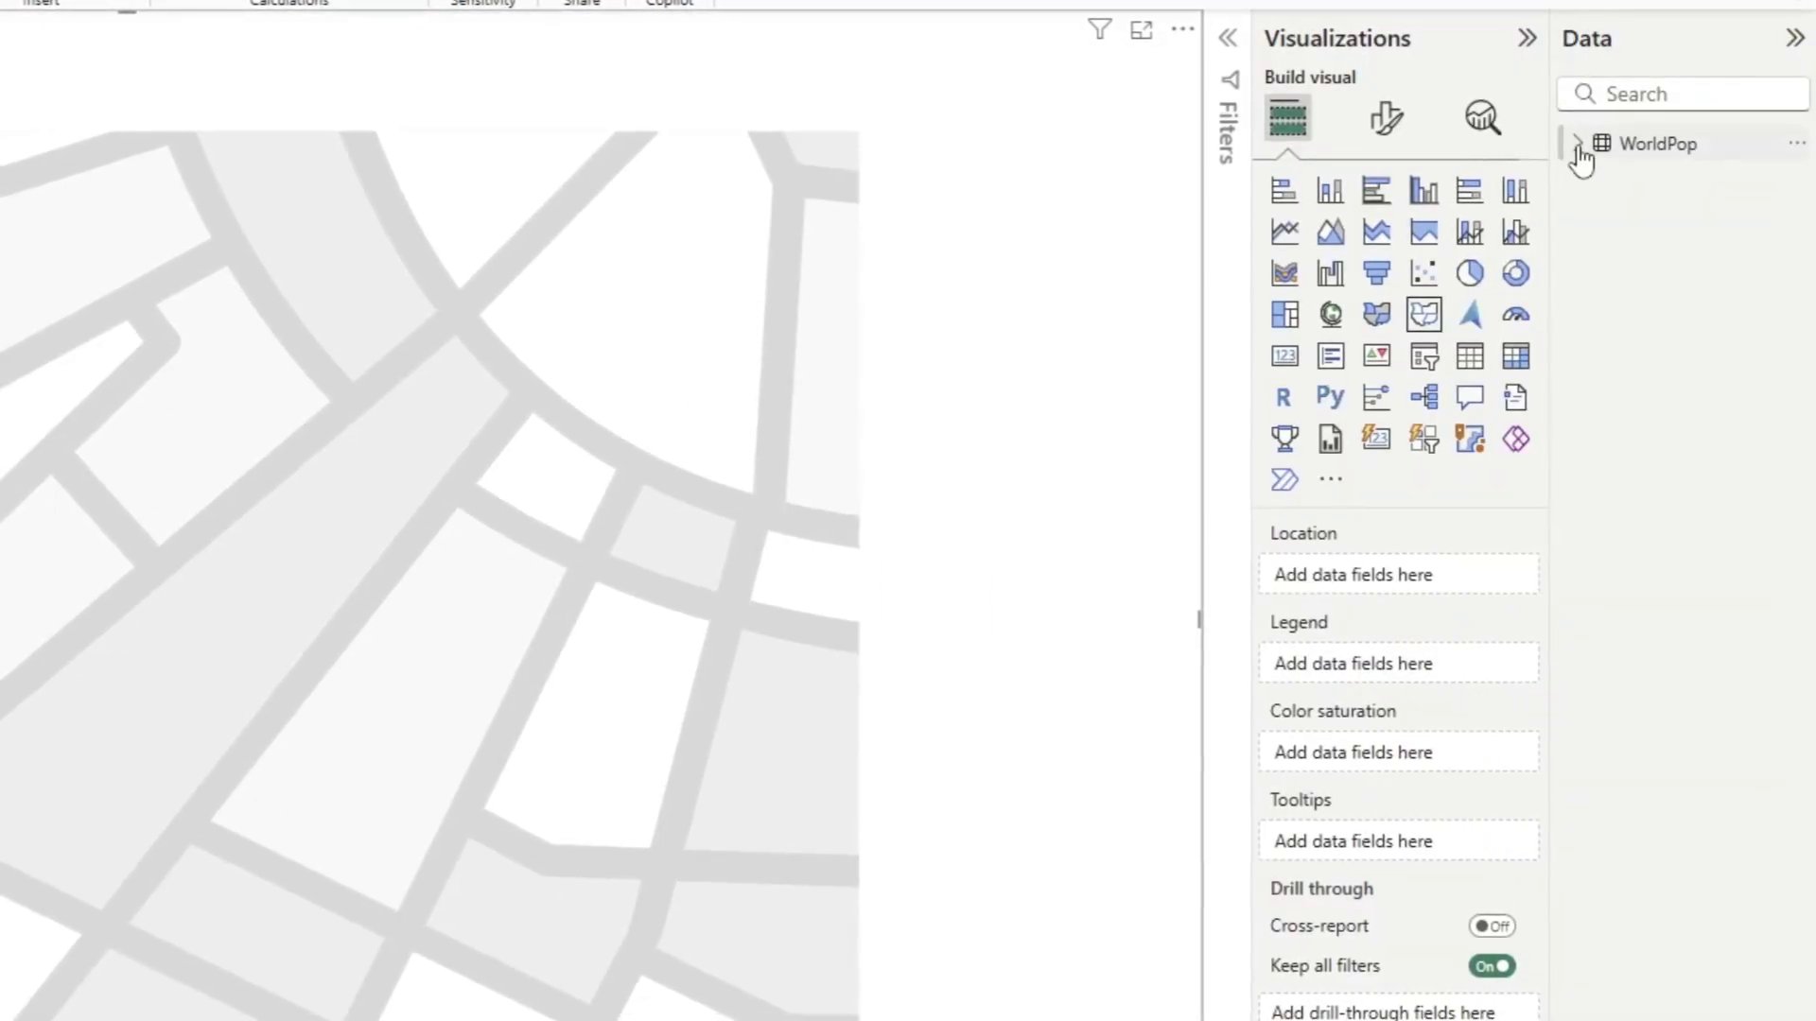
{"action": "left_click", "coordinate": [1578, 147]}
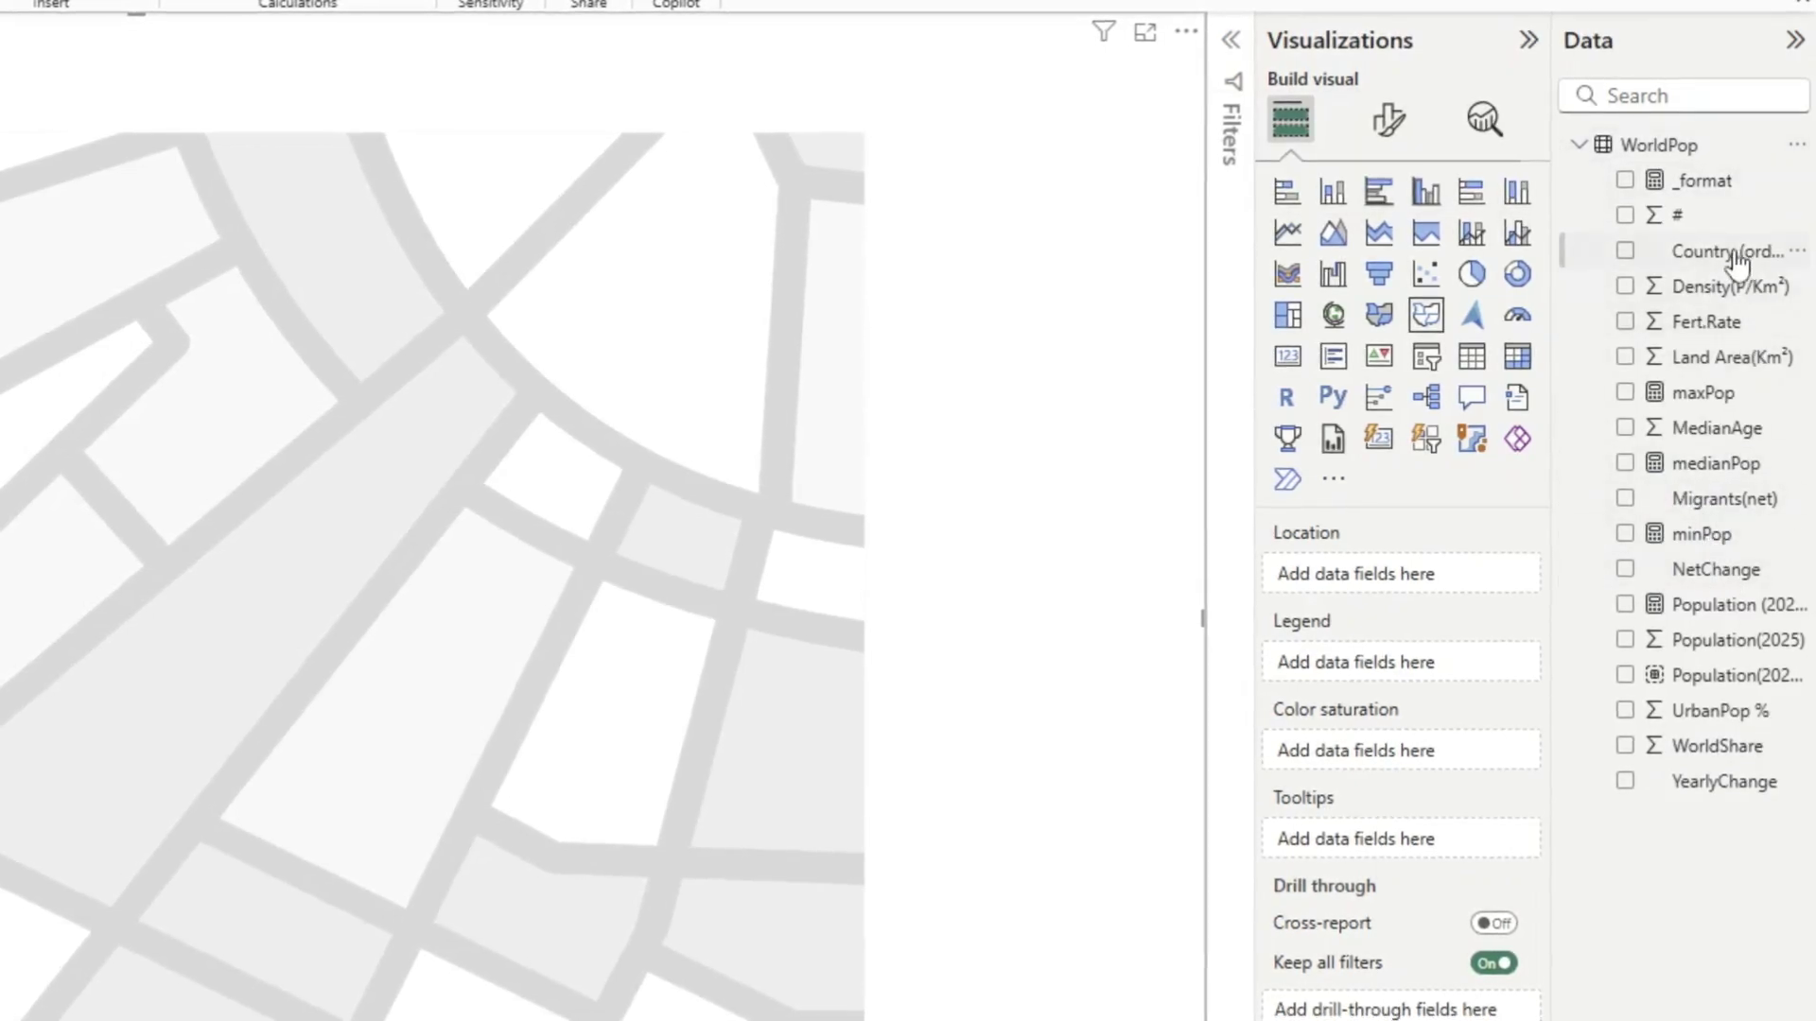
{"action": "left_click_drag", "start_coordinate": [1713, 265], "coordinate": [1432, 579]}
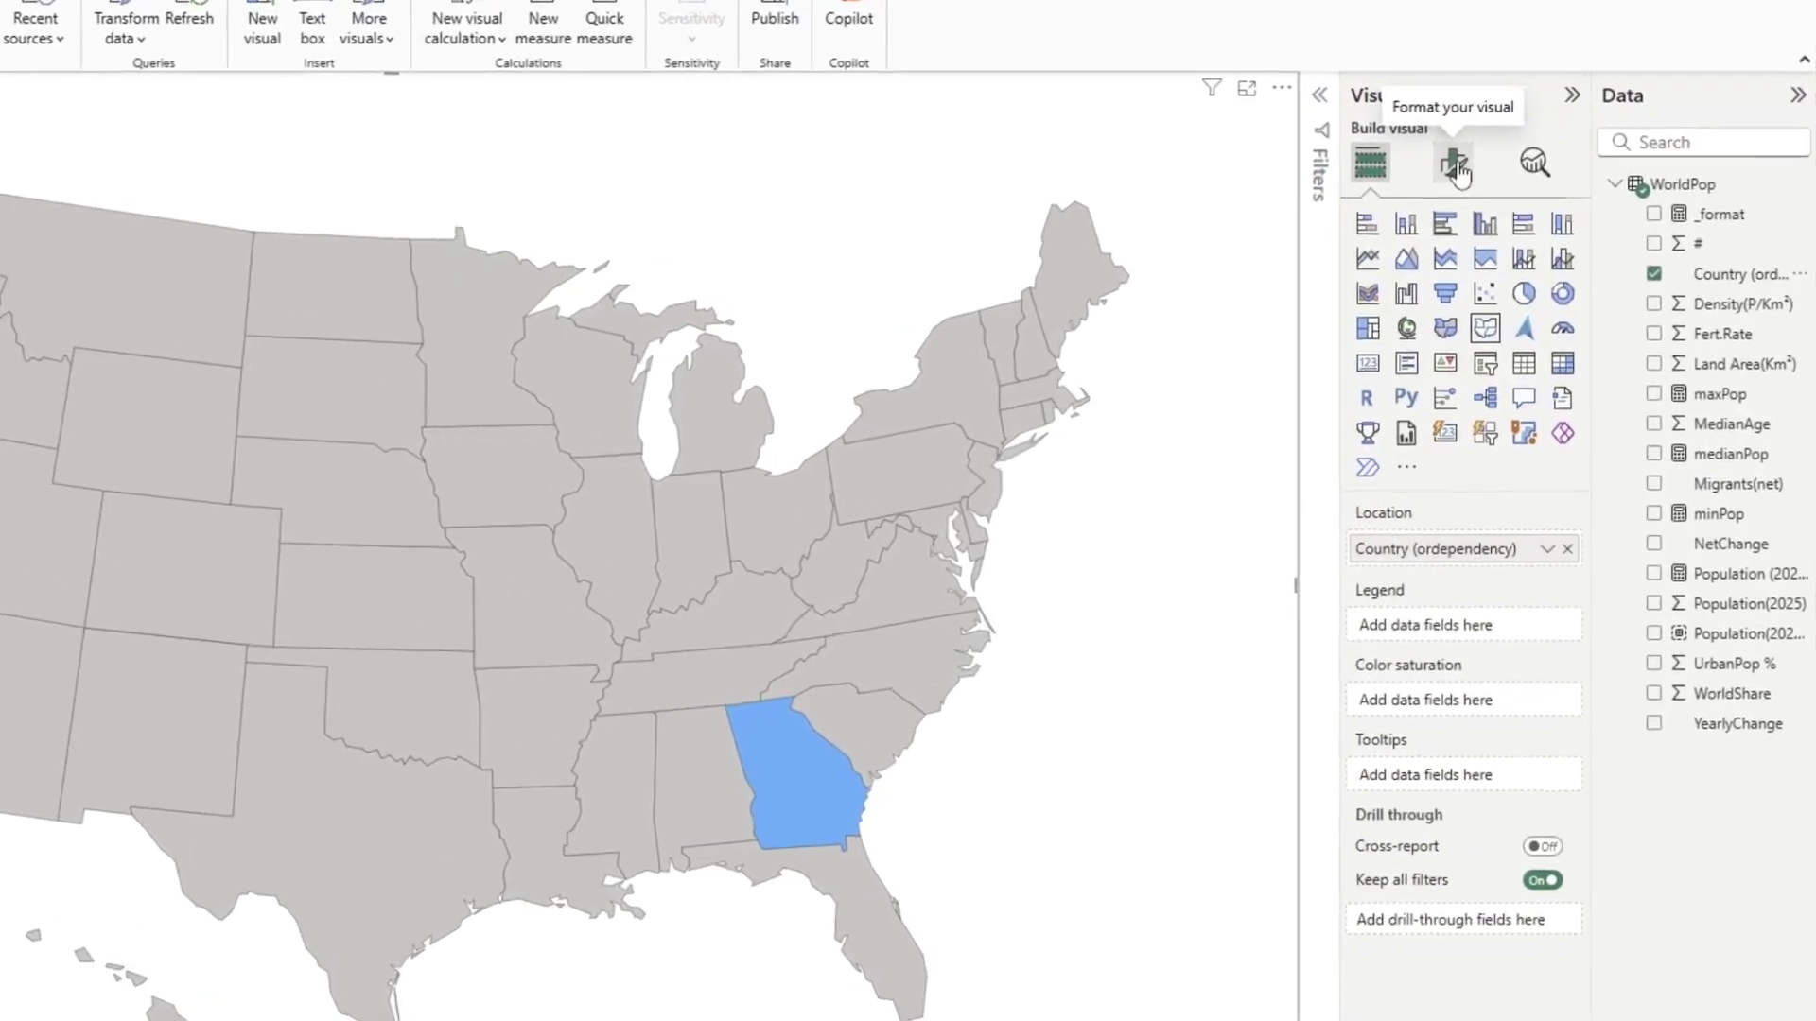
Review the Map type options under the visual's Map settings, keeping USA: states selected.
{"action": "left_click", "coordinate": [1457, 168]}
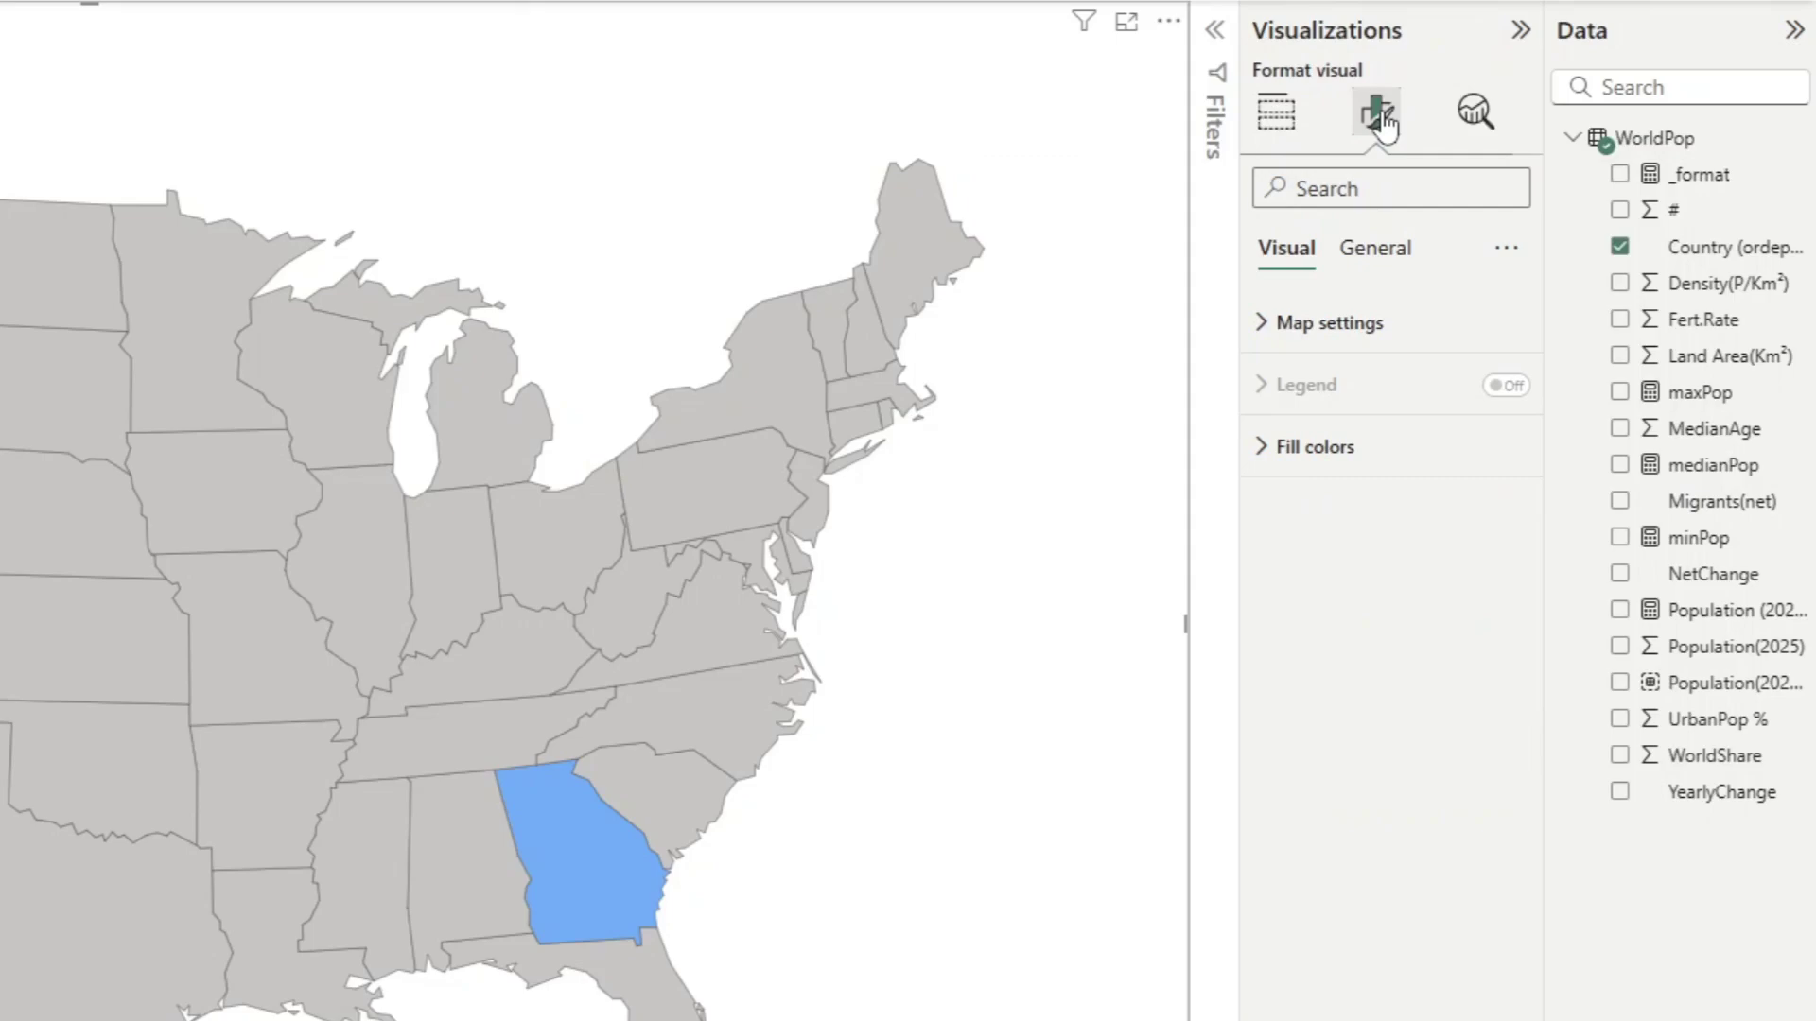
{"action": "left_click", "coordinate": [1270, 326]}
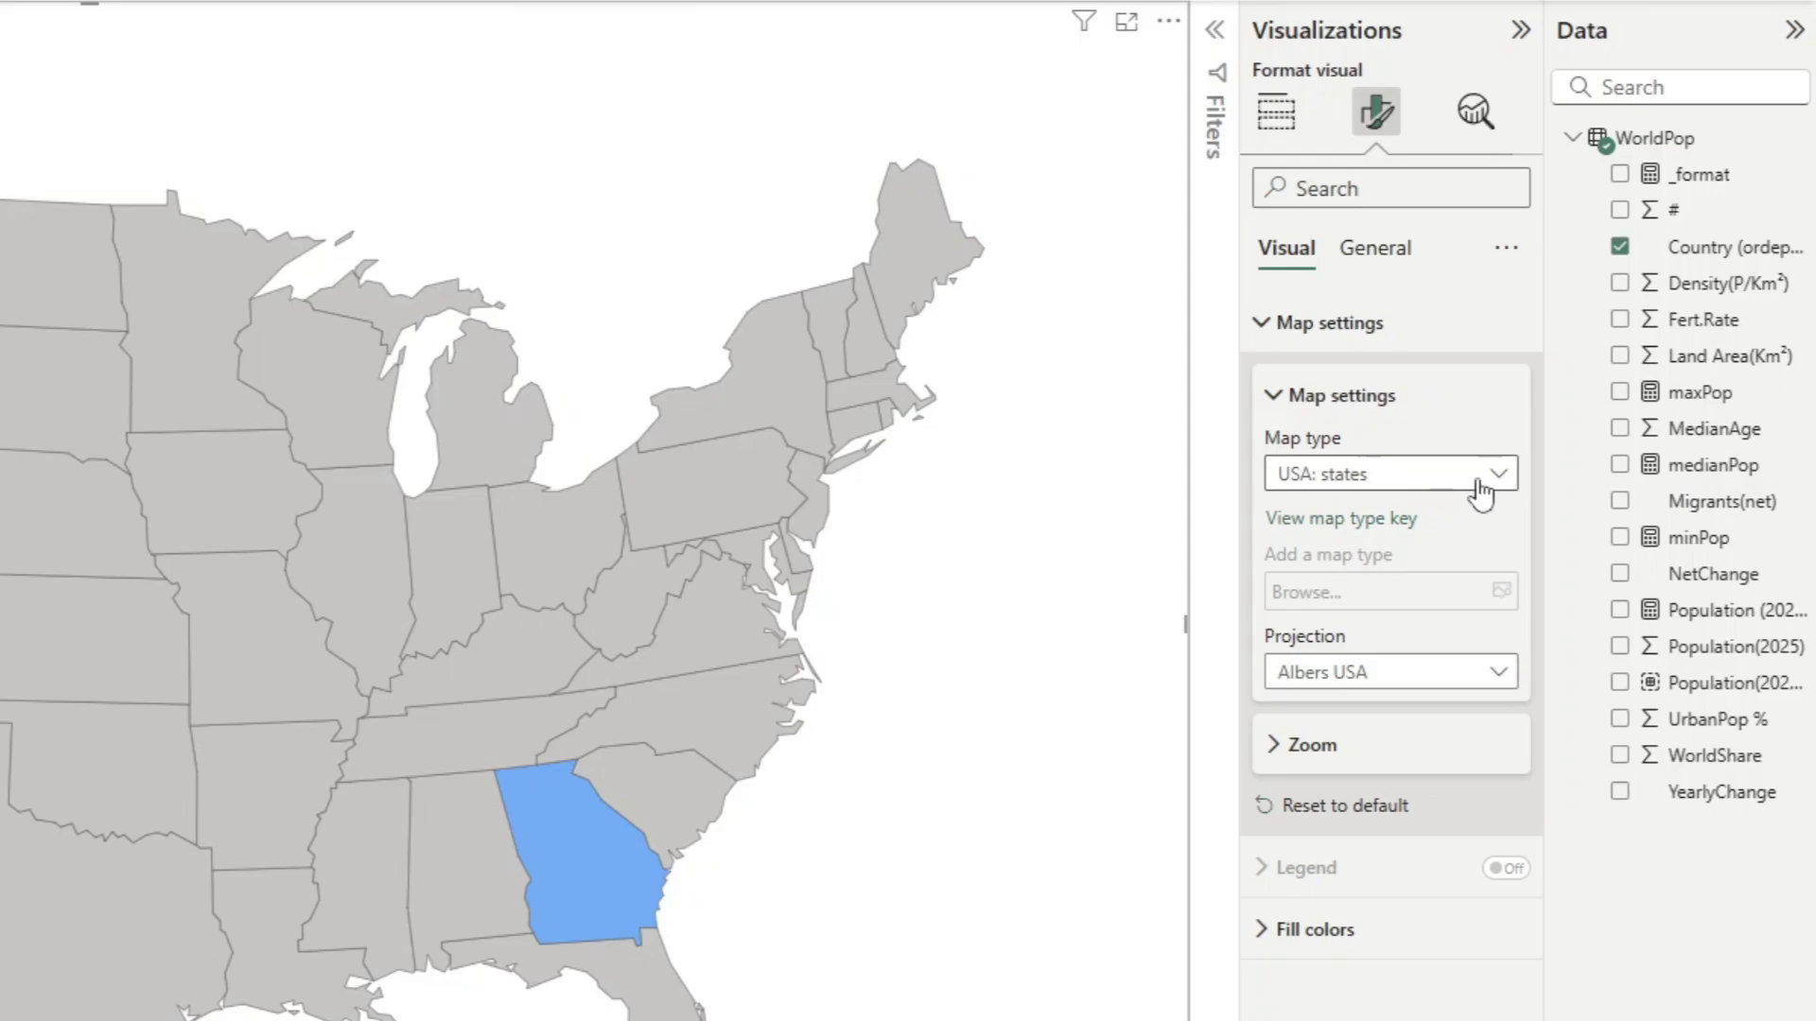
{"action": "left_click", "coordinate": [1524, 482]}
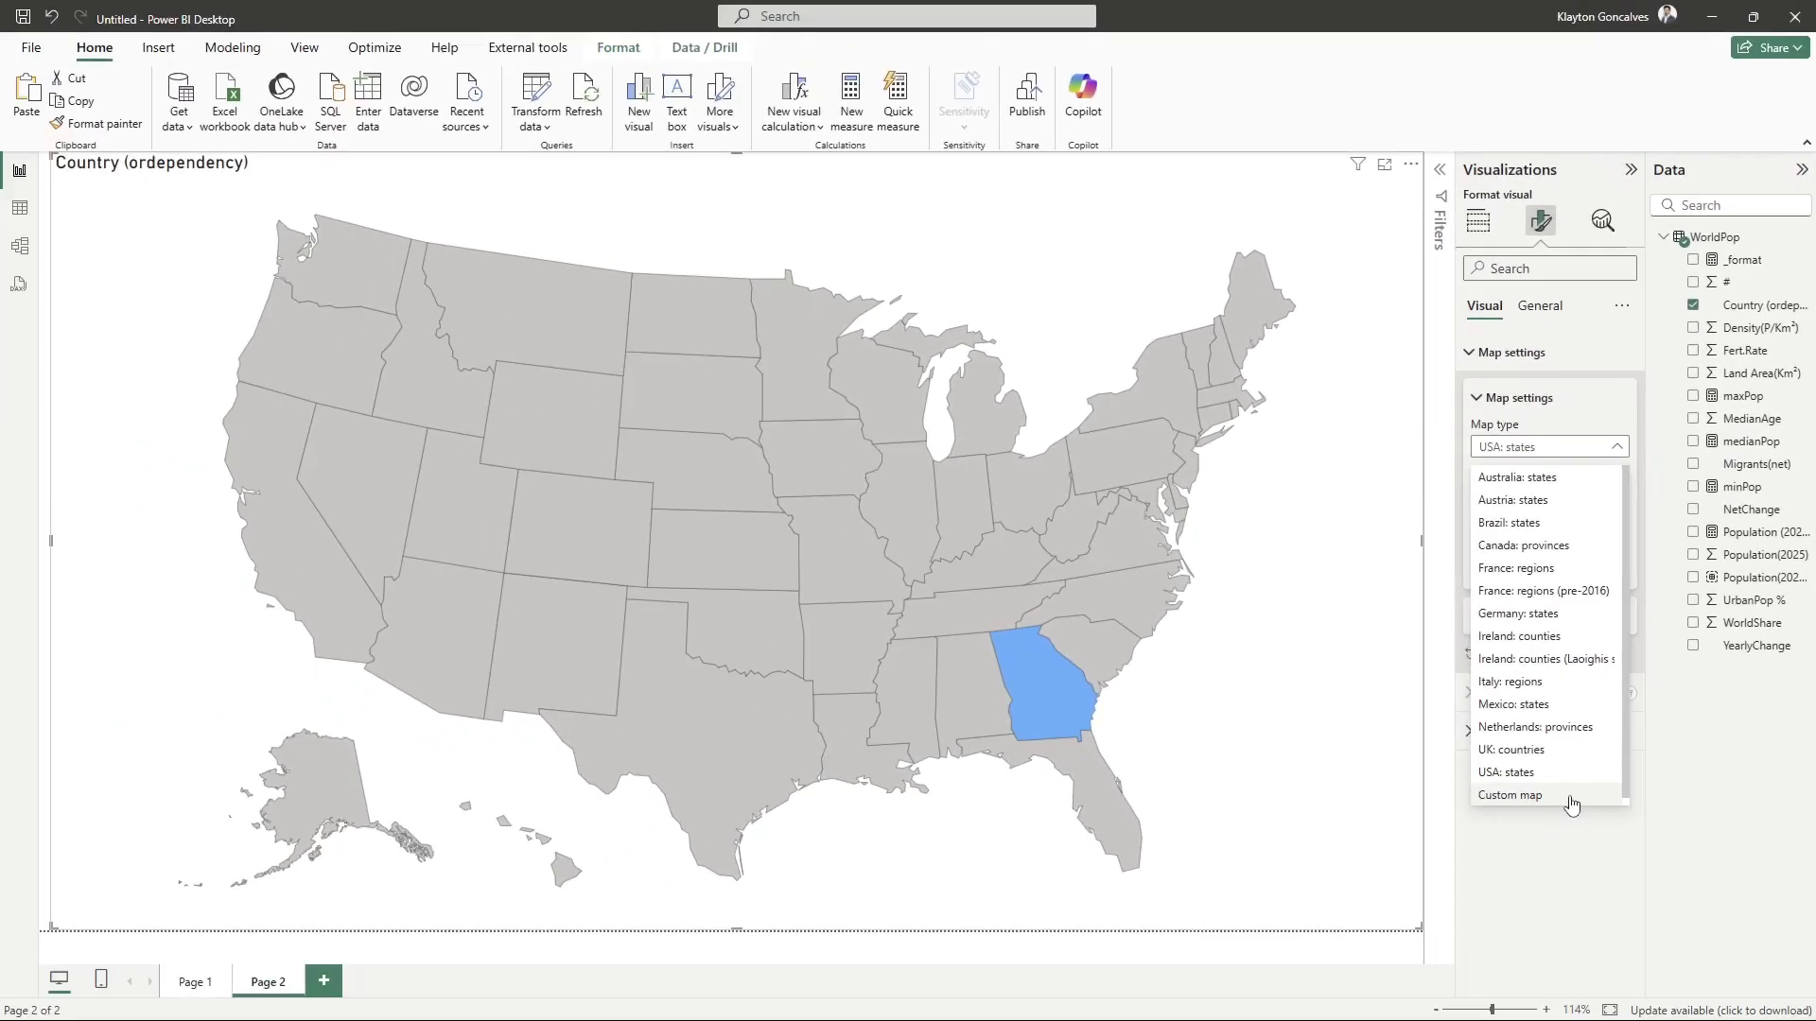
{"action": "left_click", "coordinate": [1618, 450]}
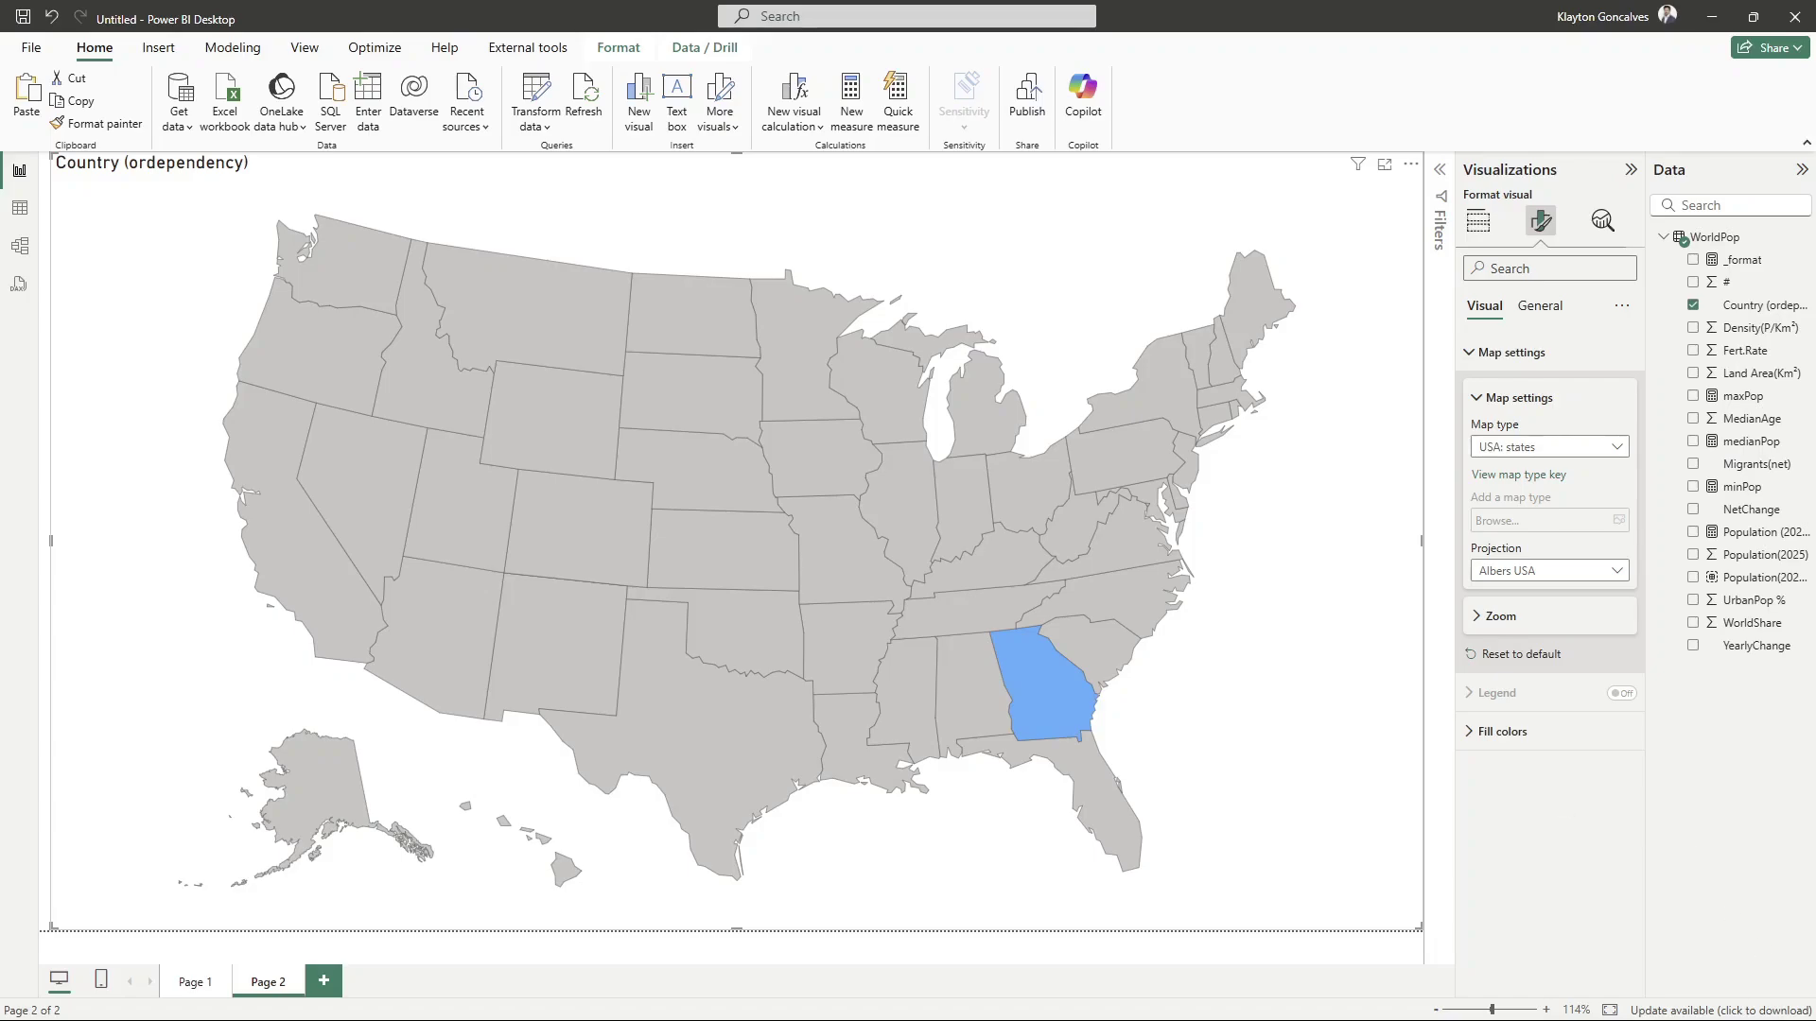
{"action": "key", "text": "alt+Tab"}
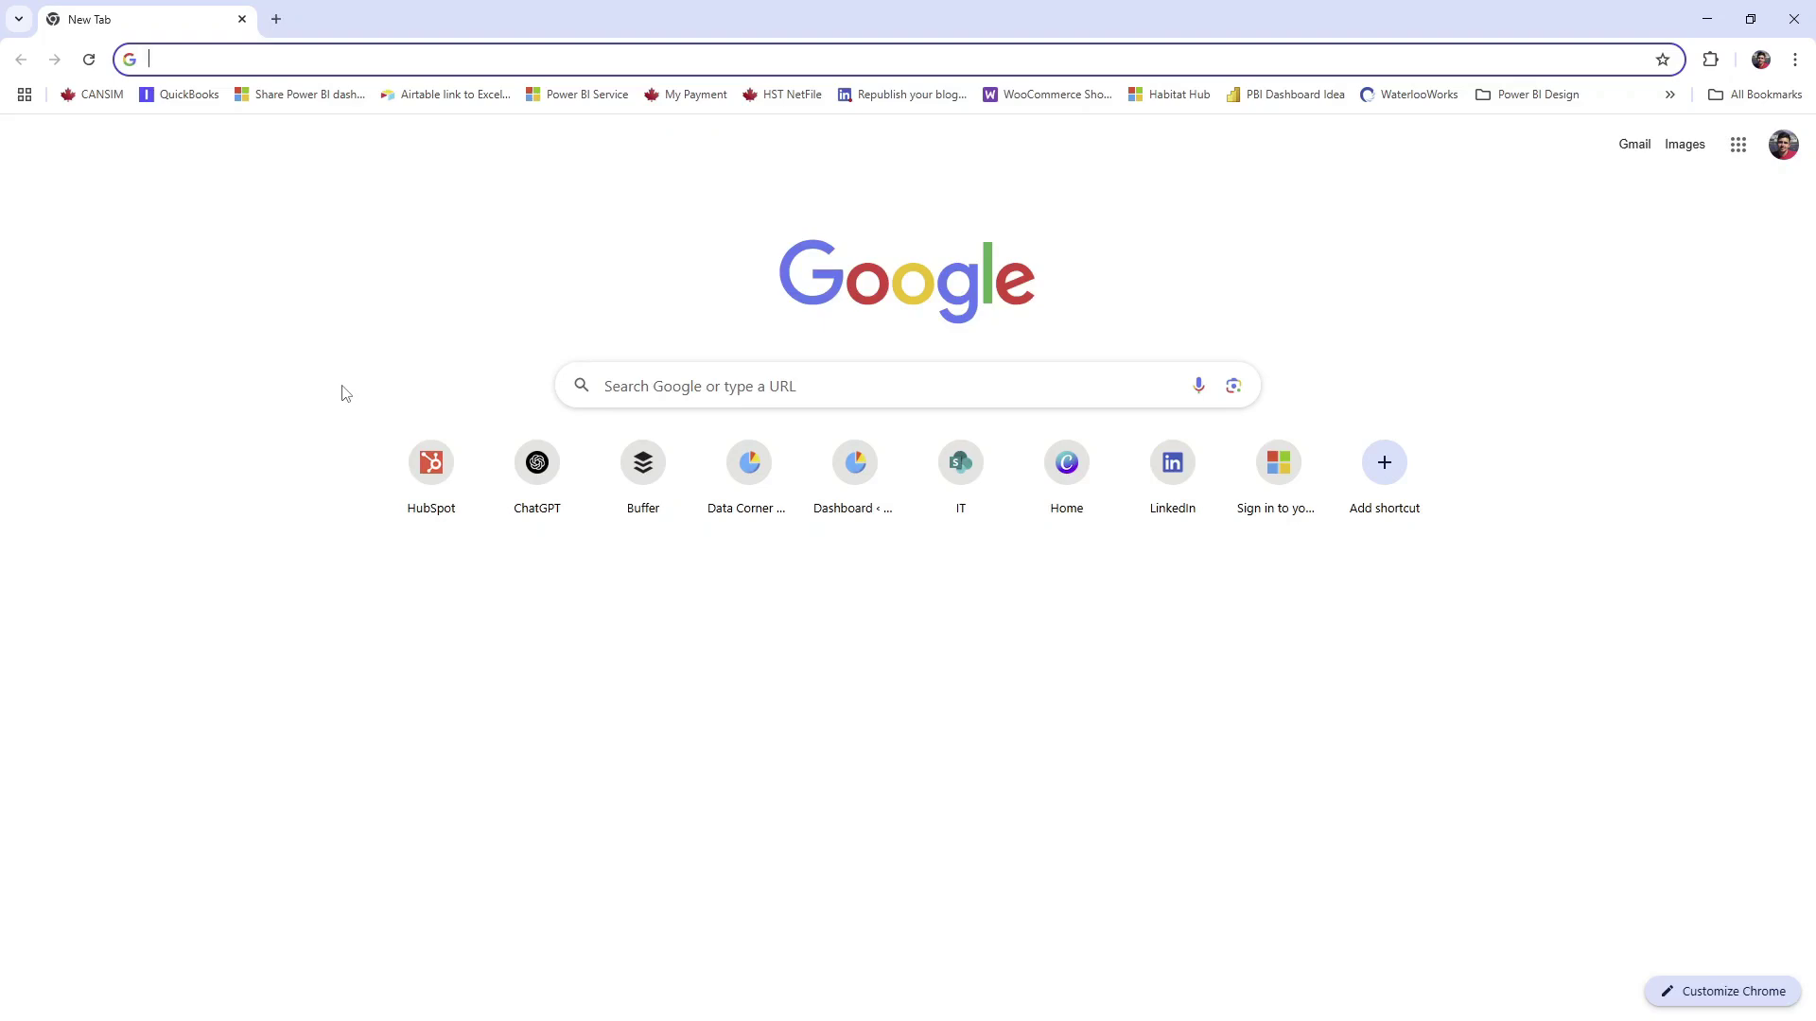
Search for Natural Earth and go to its medium-scale 1:50m Cultural Vectors downloads page.
{"action": "type", "text": "natural earth data"}
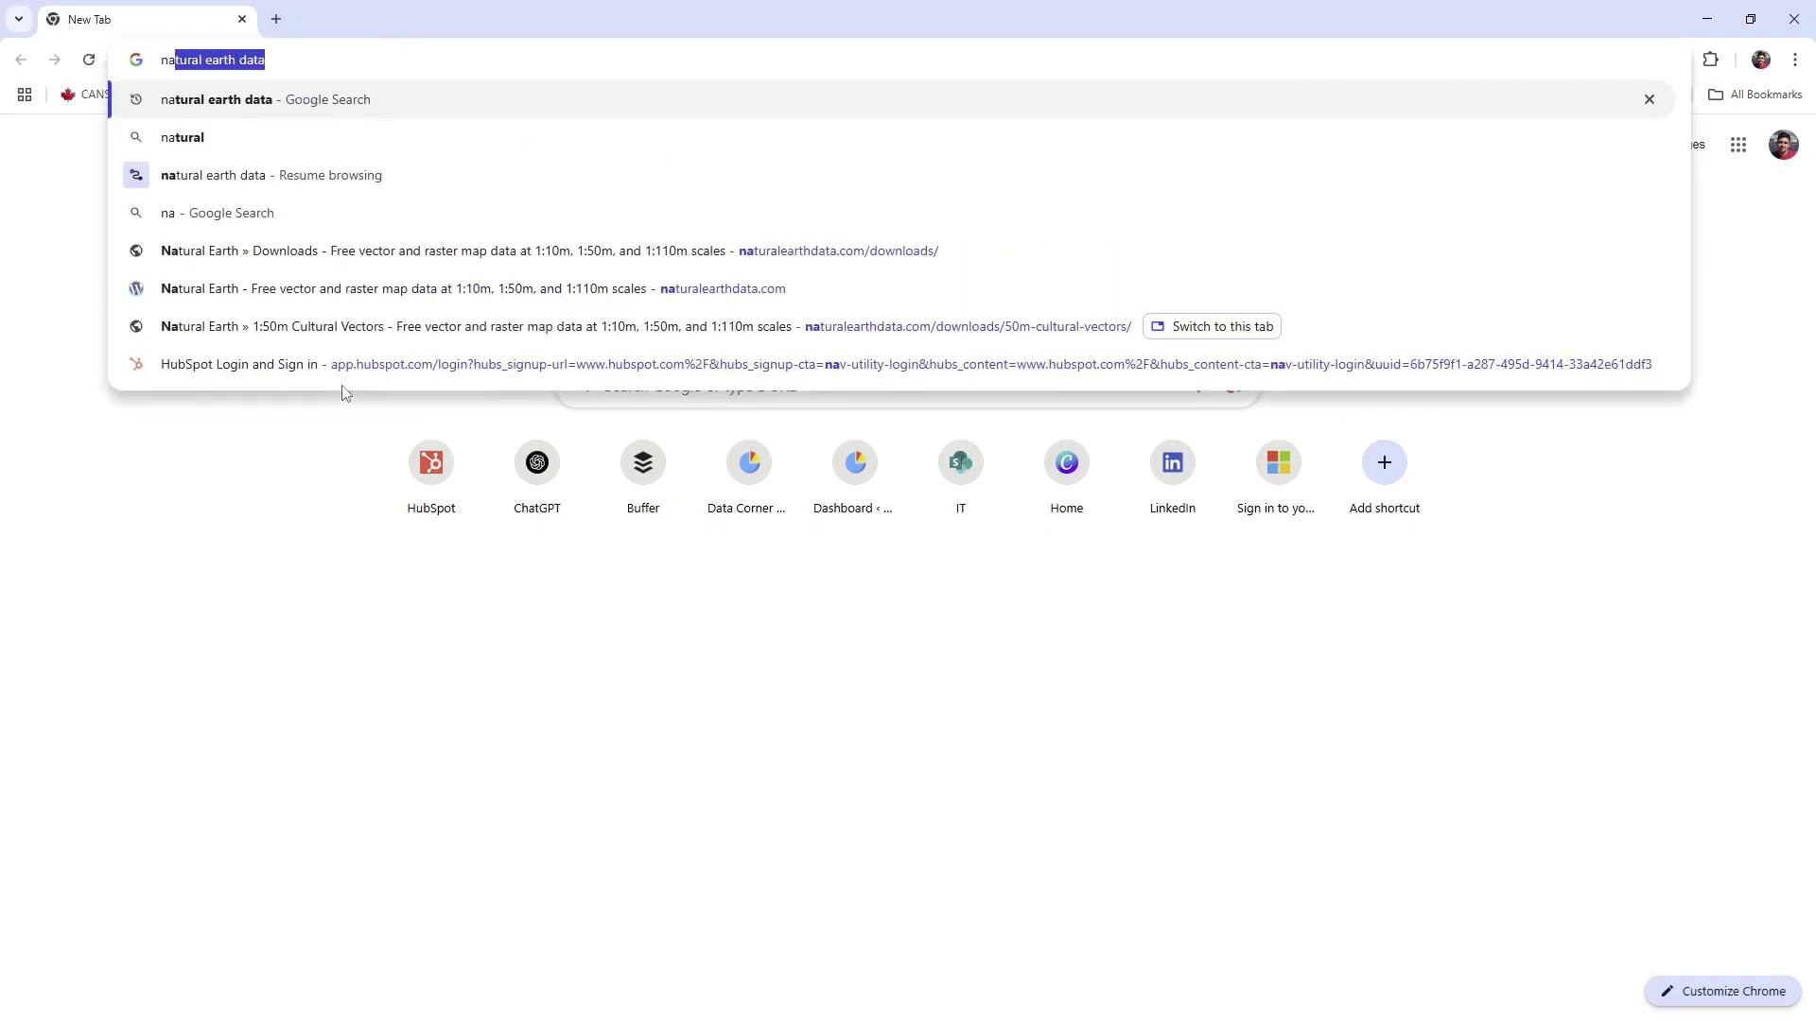
{"action": "key", "text": "Return"}
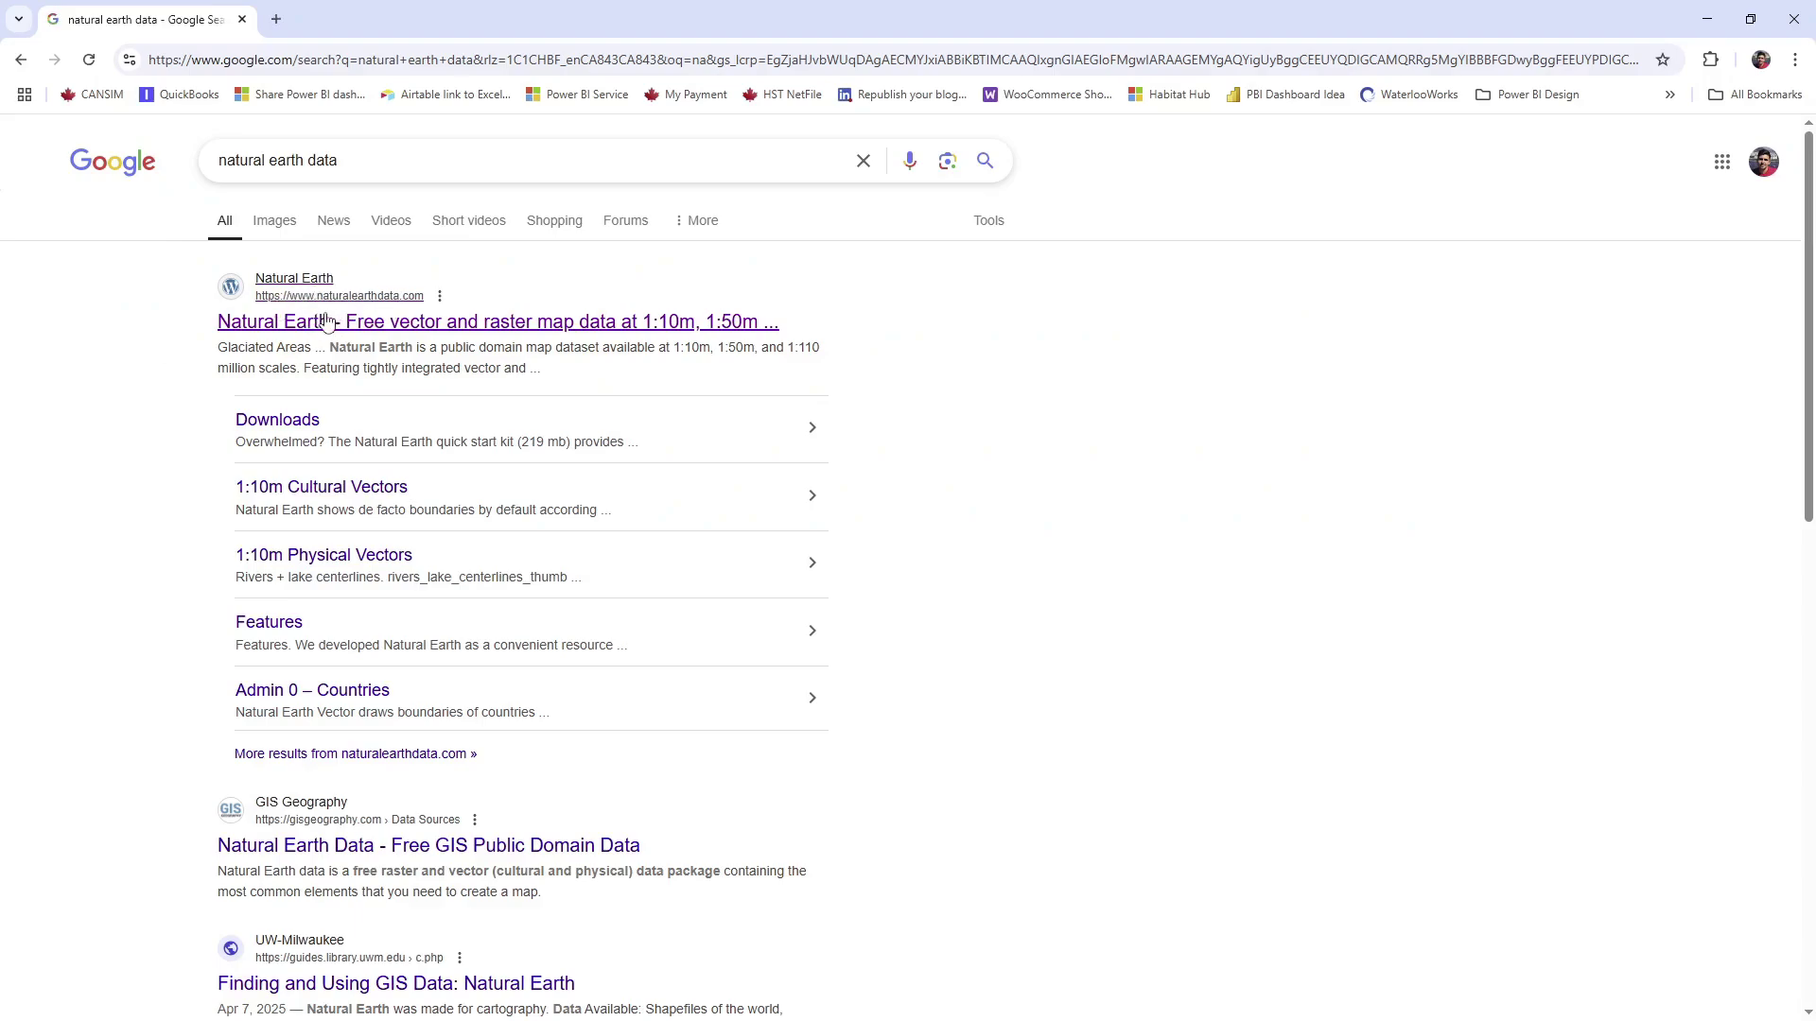
{"action": "left_click", "coordinate": [570, 327]}
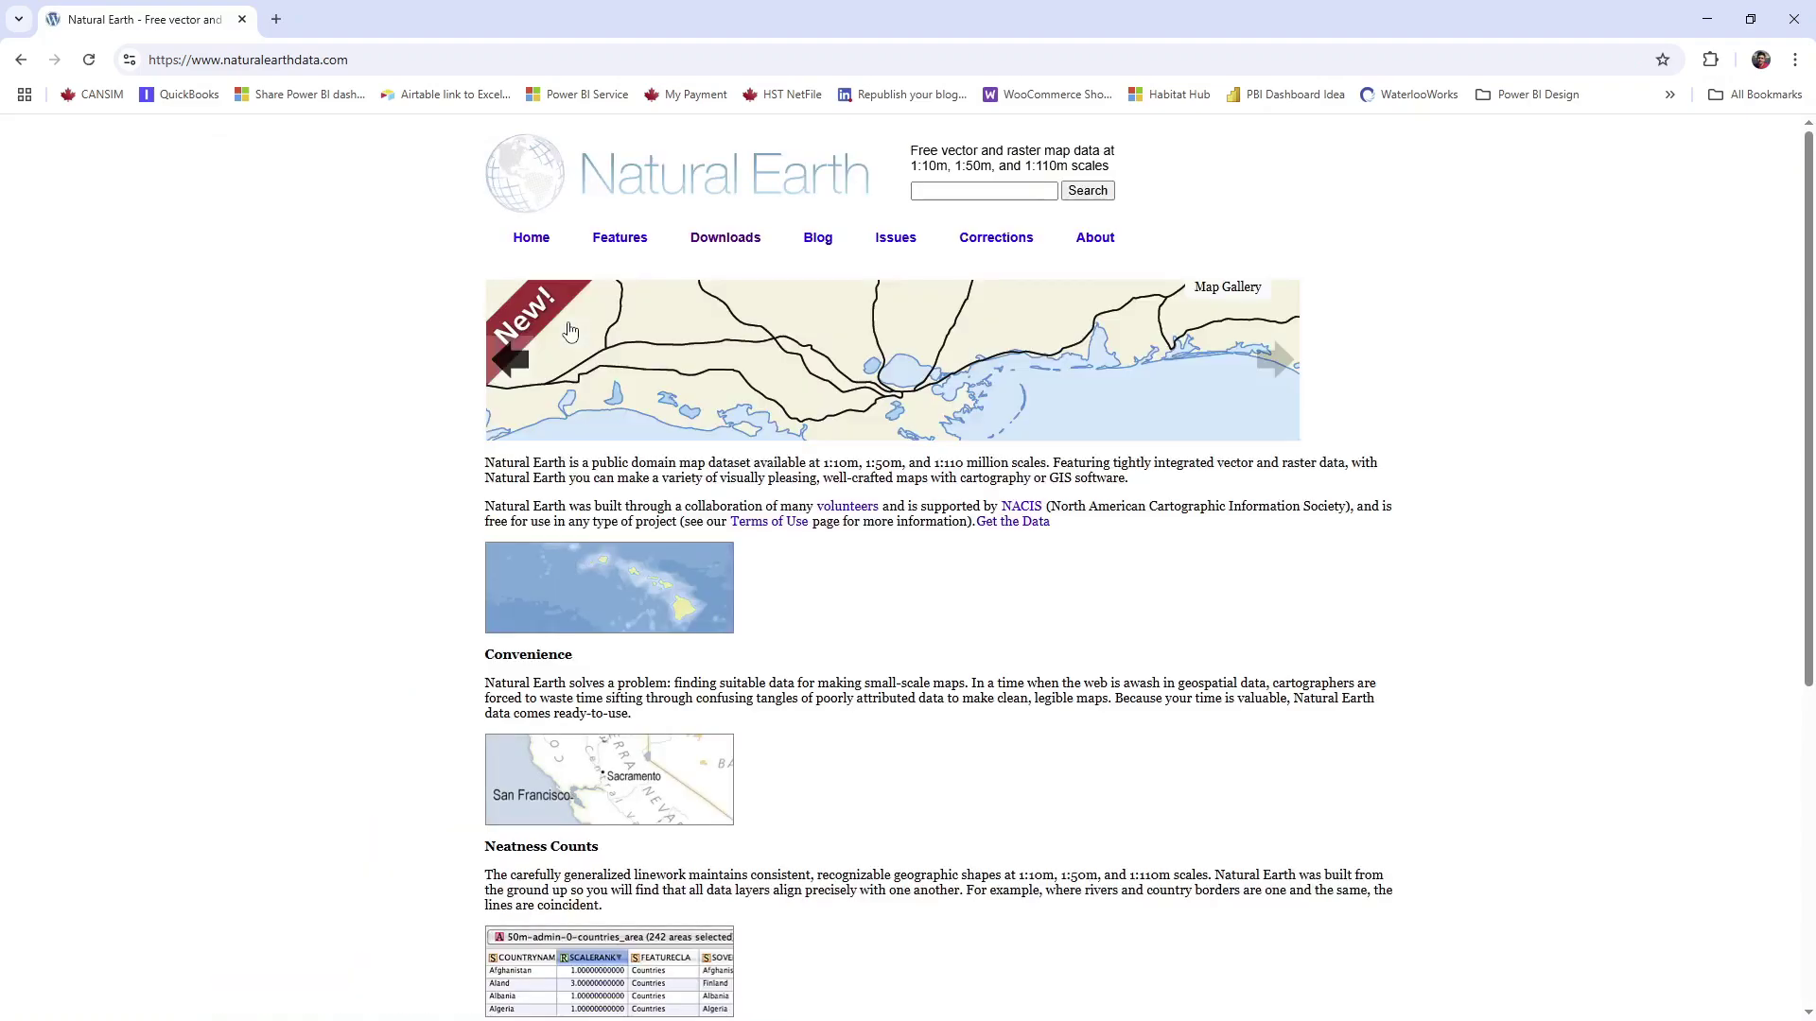
{"action": "left_click", "coordinate": [732, 244]}
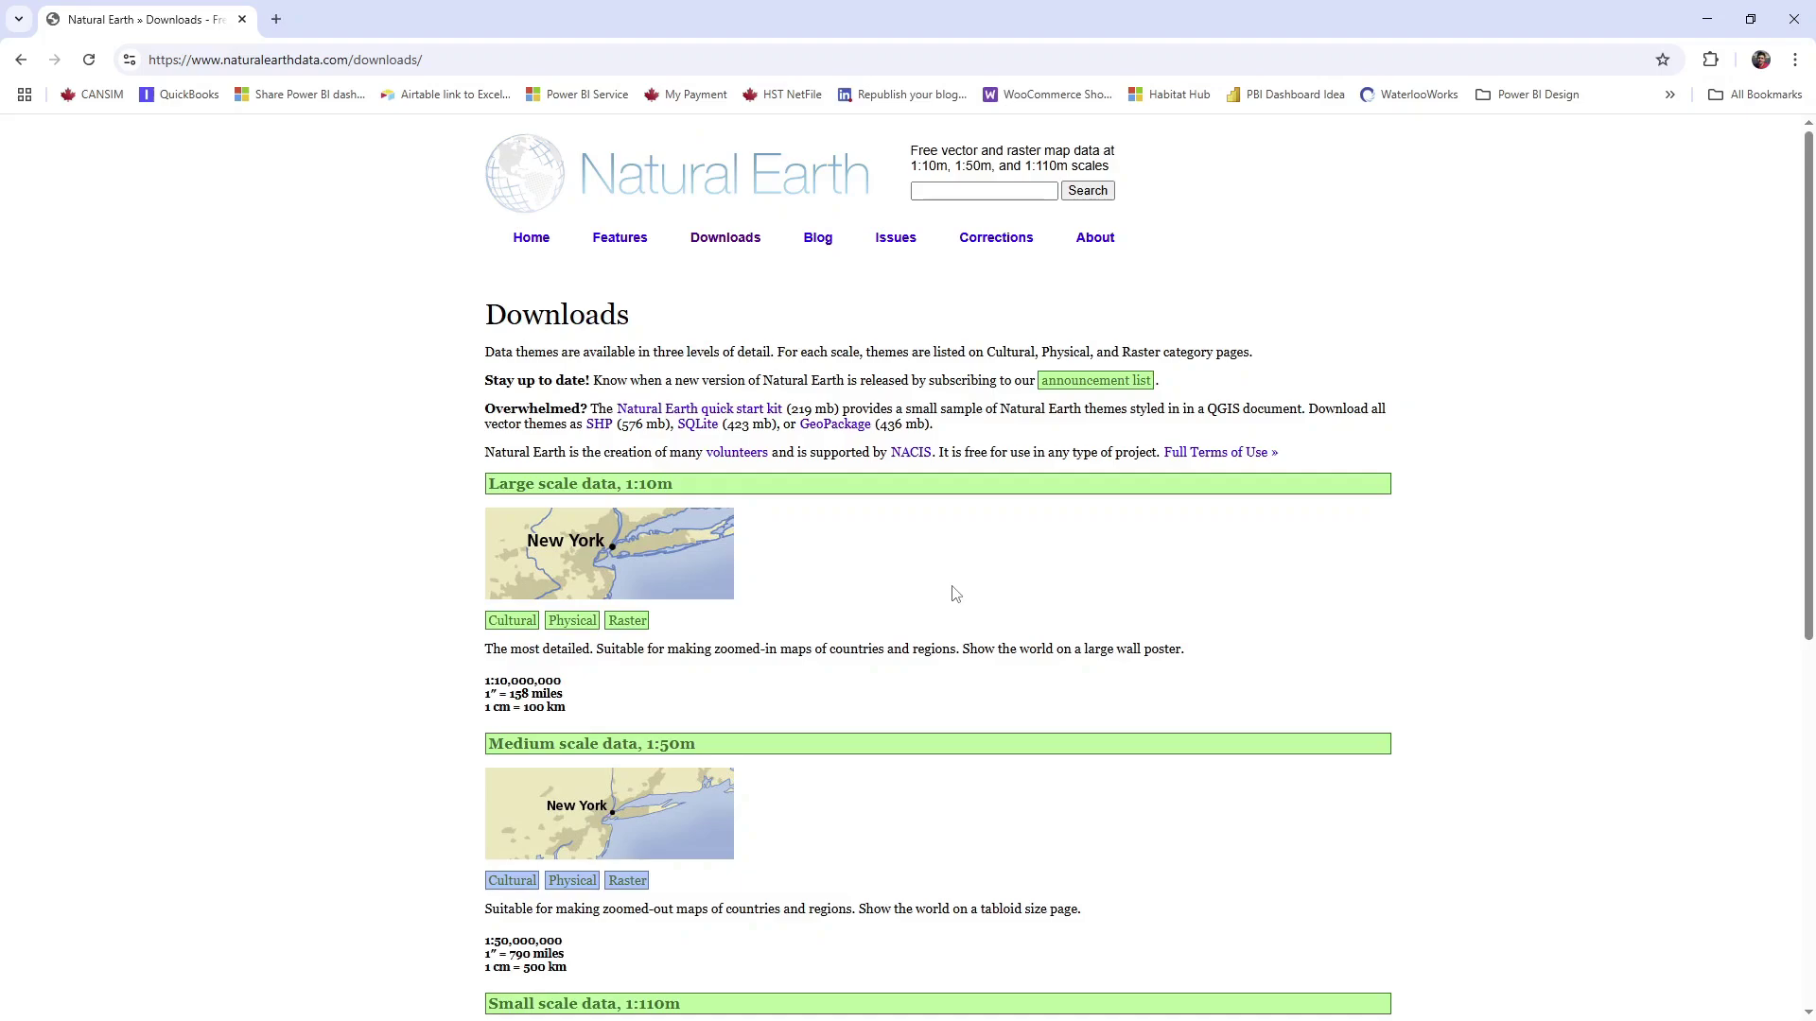
{"action": "scroll", "coordinate": [879, 566], "scroll_direction": "down", "scroll_amount": 4}
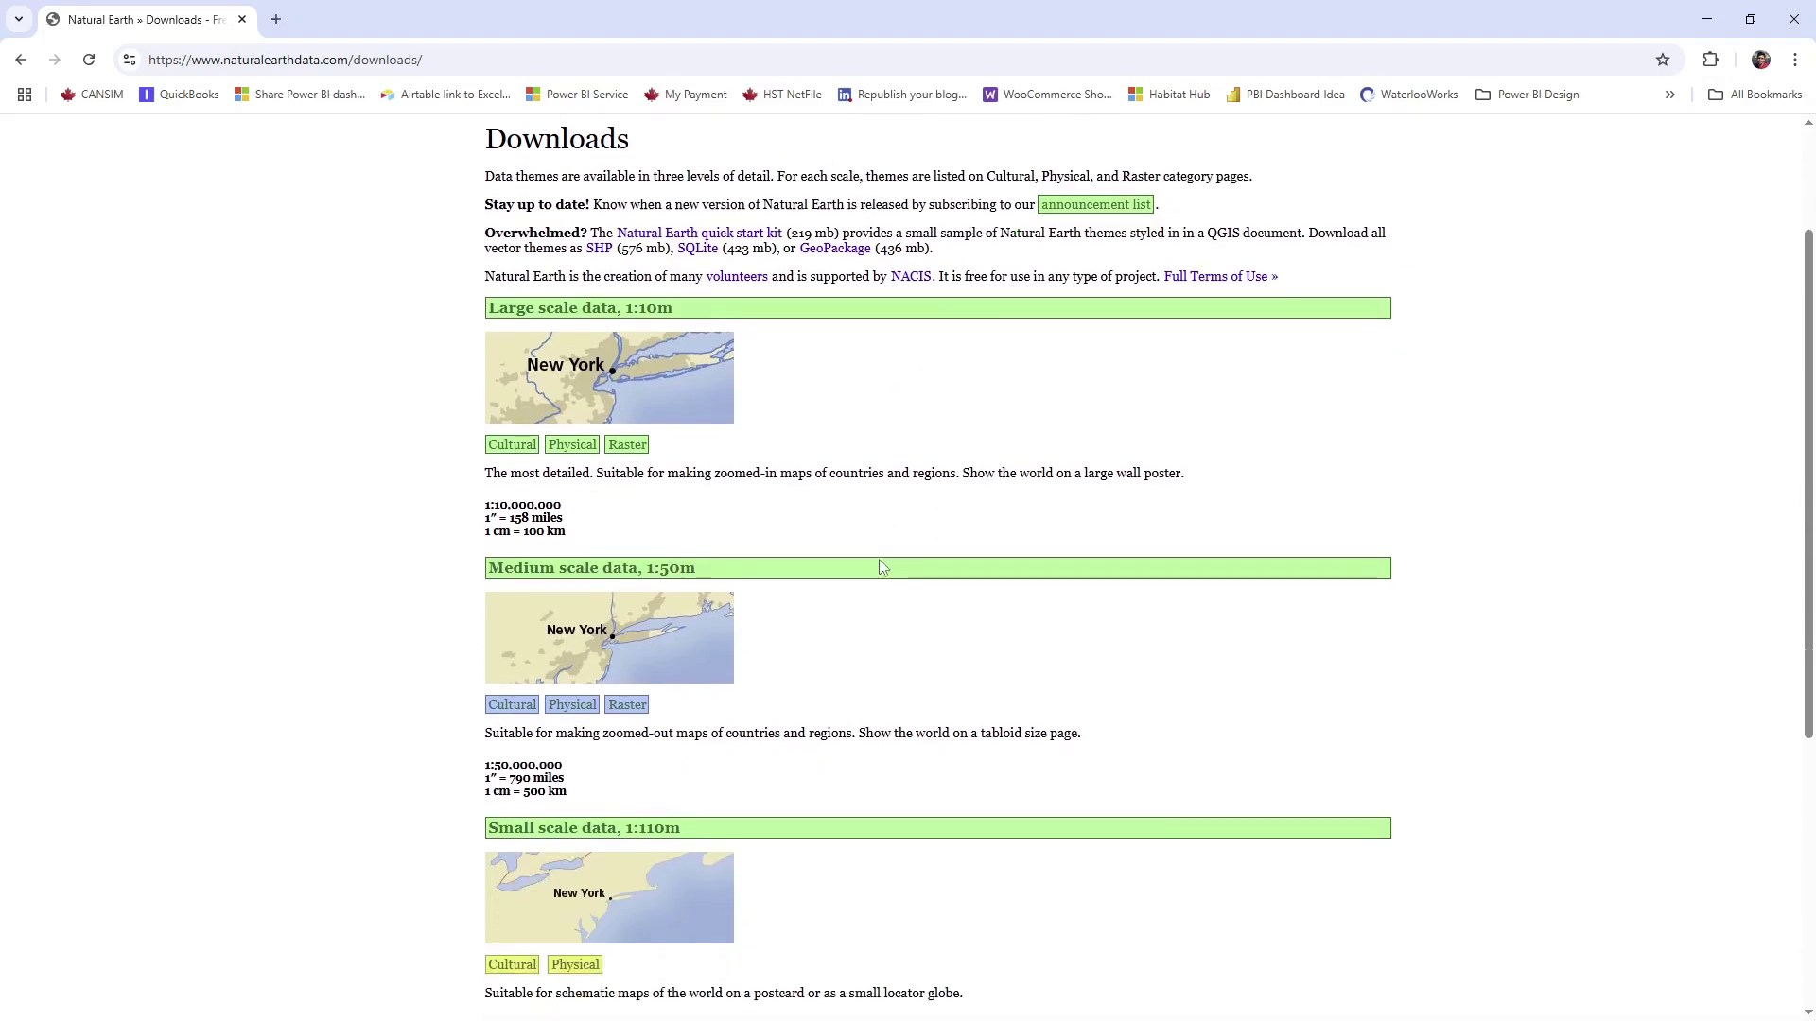
{"action": "scroll", "coordinate": [879, 565], "scroll_direction": "up", "scroll_amount": 2}
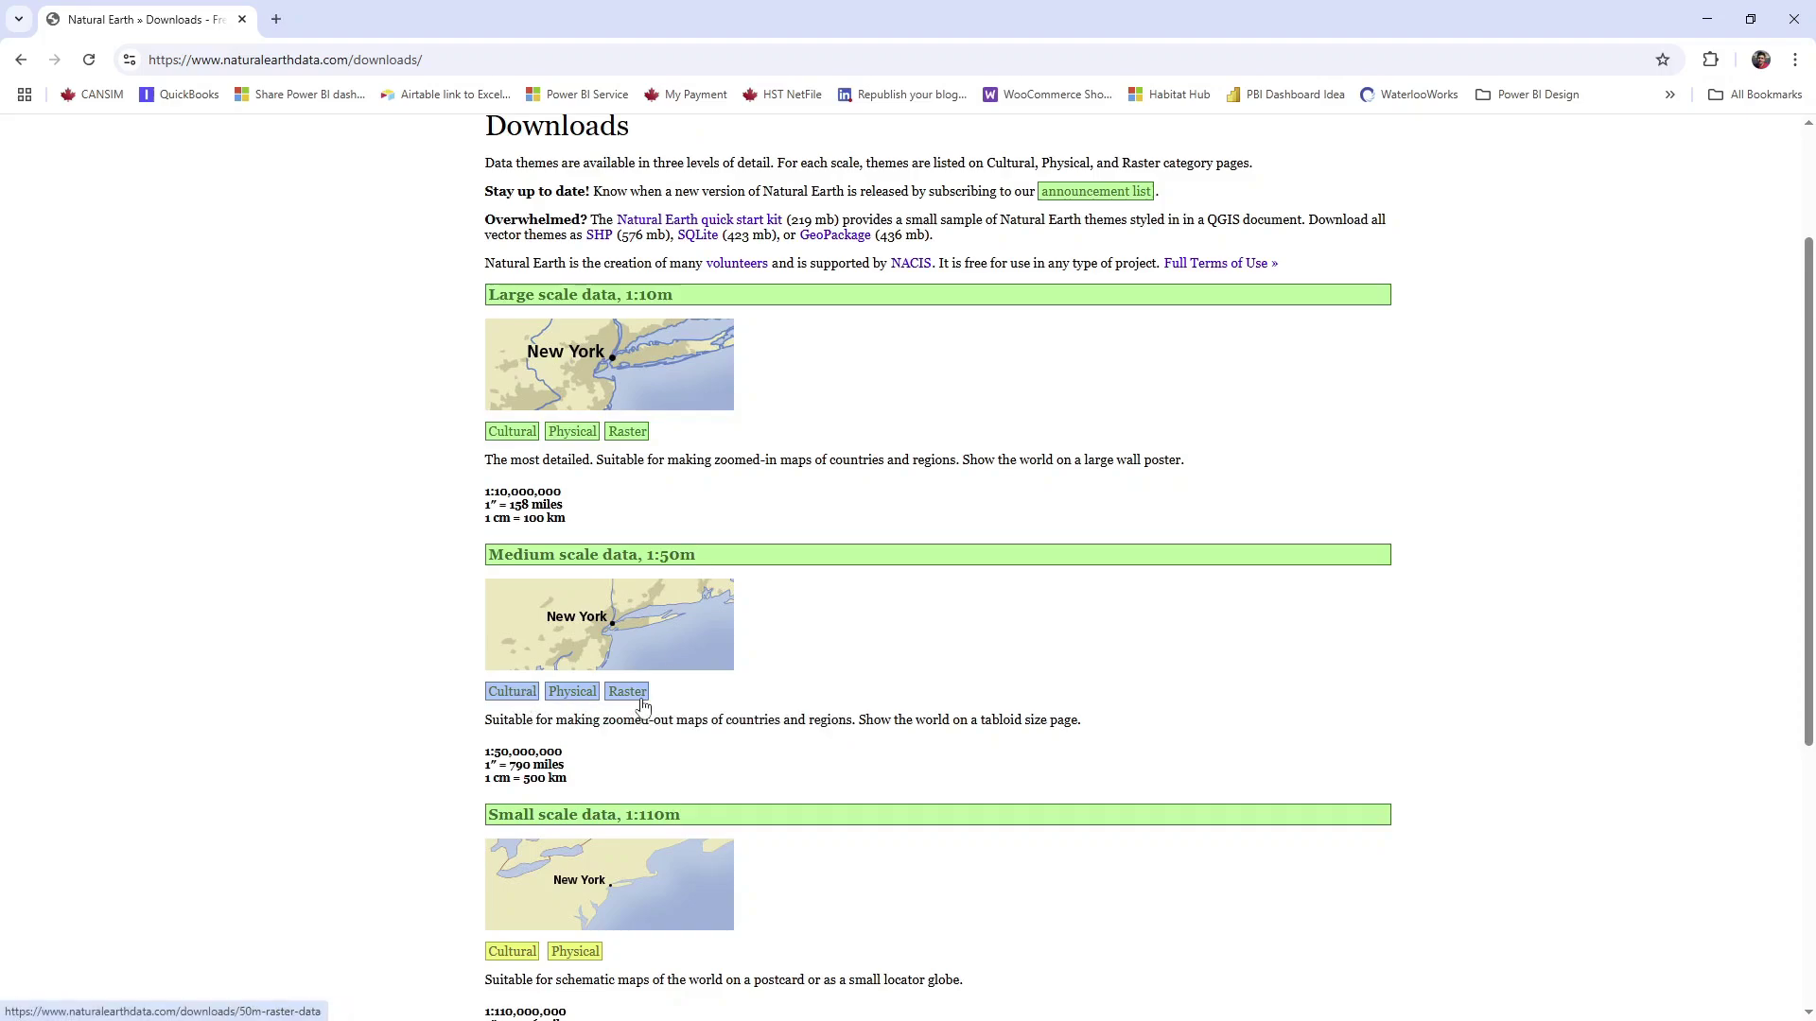
{"action": "left_click", "coordinate": [524, 699]}
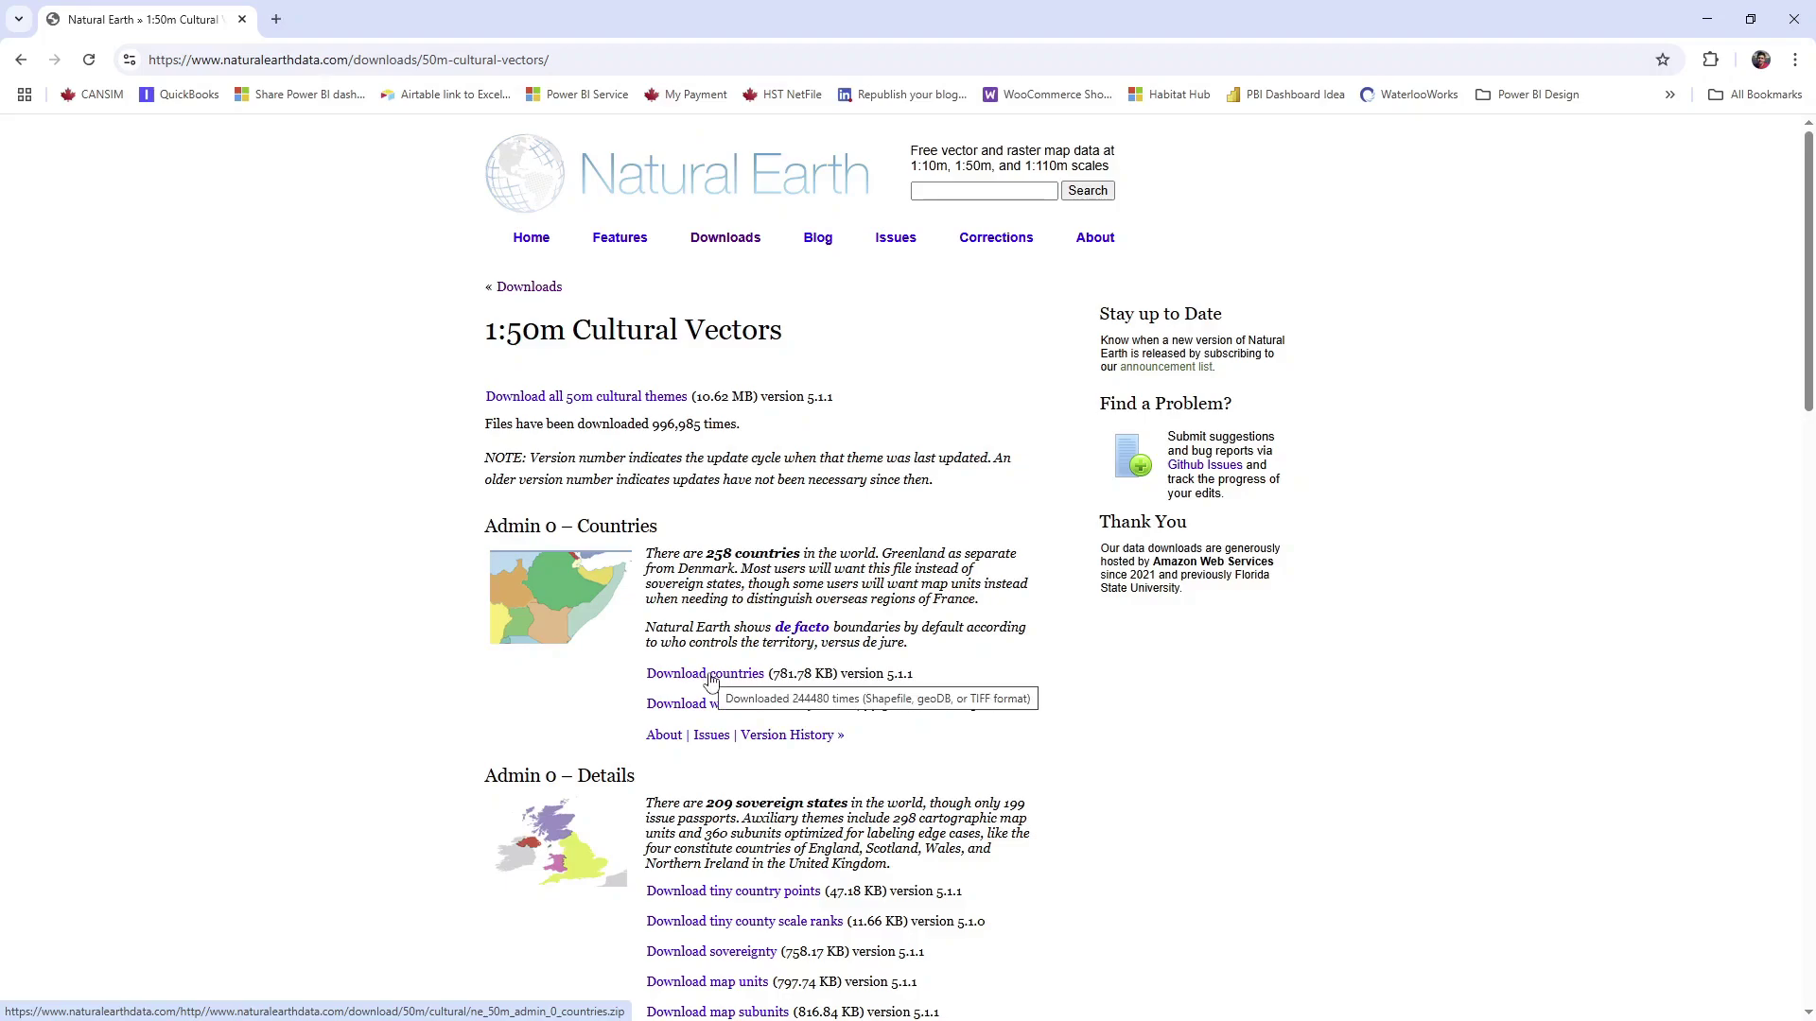
Download the 1:50m Admin 0 – Countries zip and check the shapefiles inside it.
{"action": "left_click", "coordinate": [742, 679]}
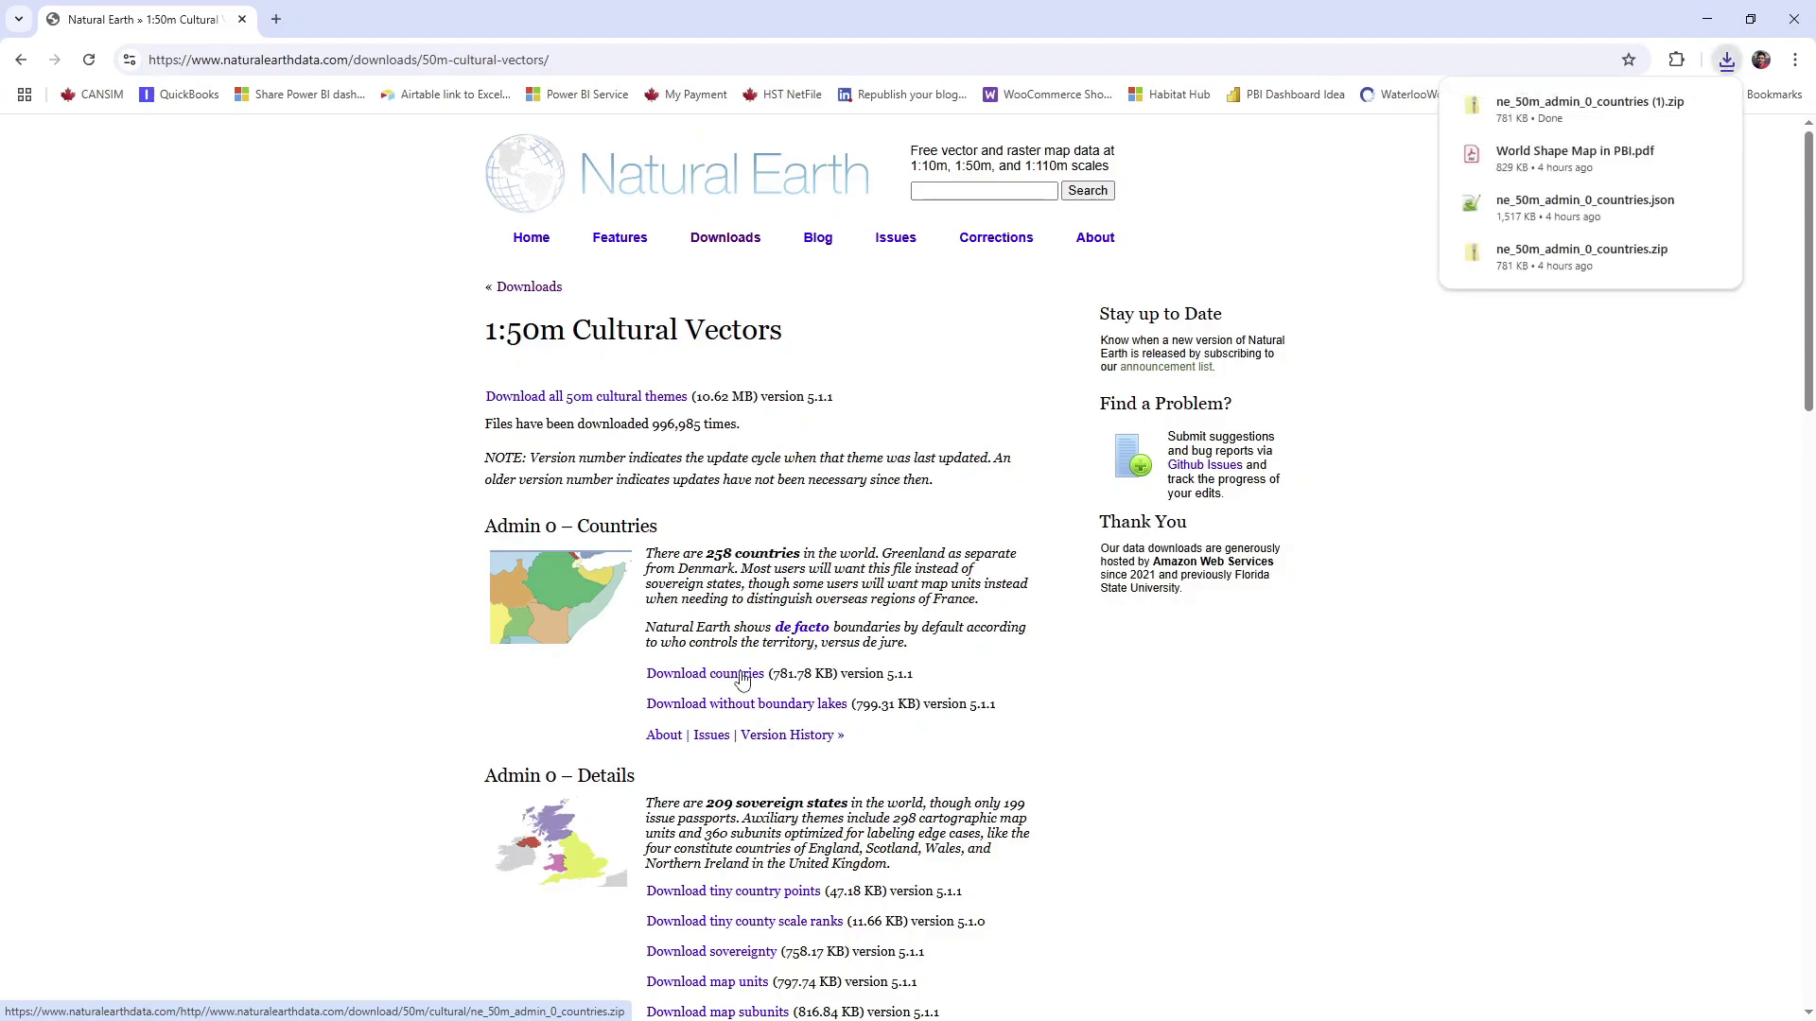
{"action": "left_click", "coordinate": [1562, 124]}
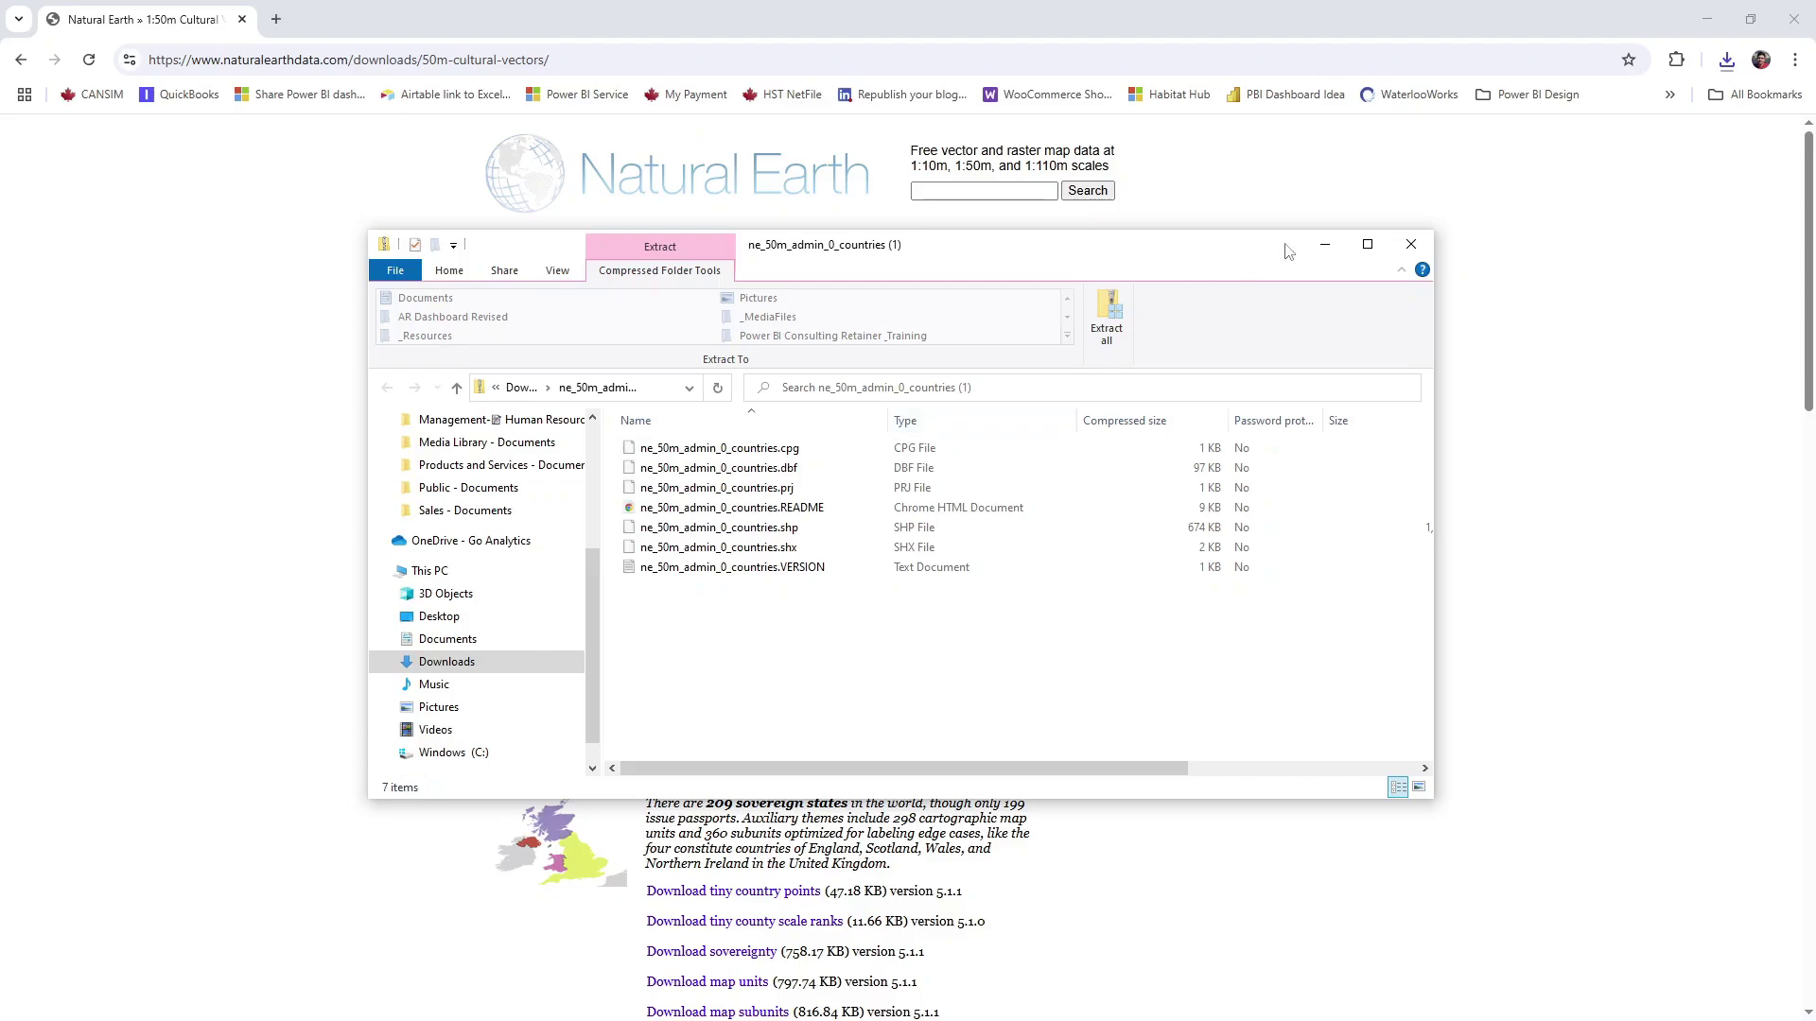
{"action": "left_click", "coordinate": [1412, 246]}
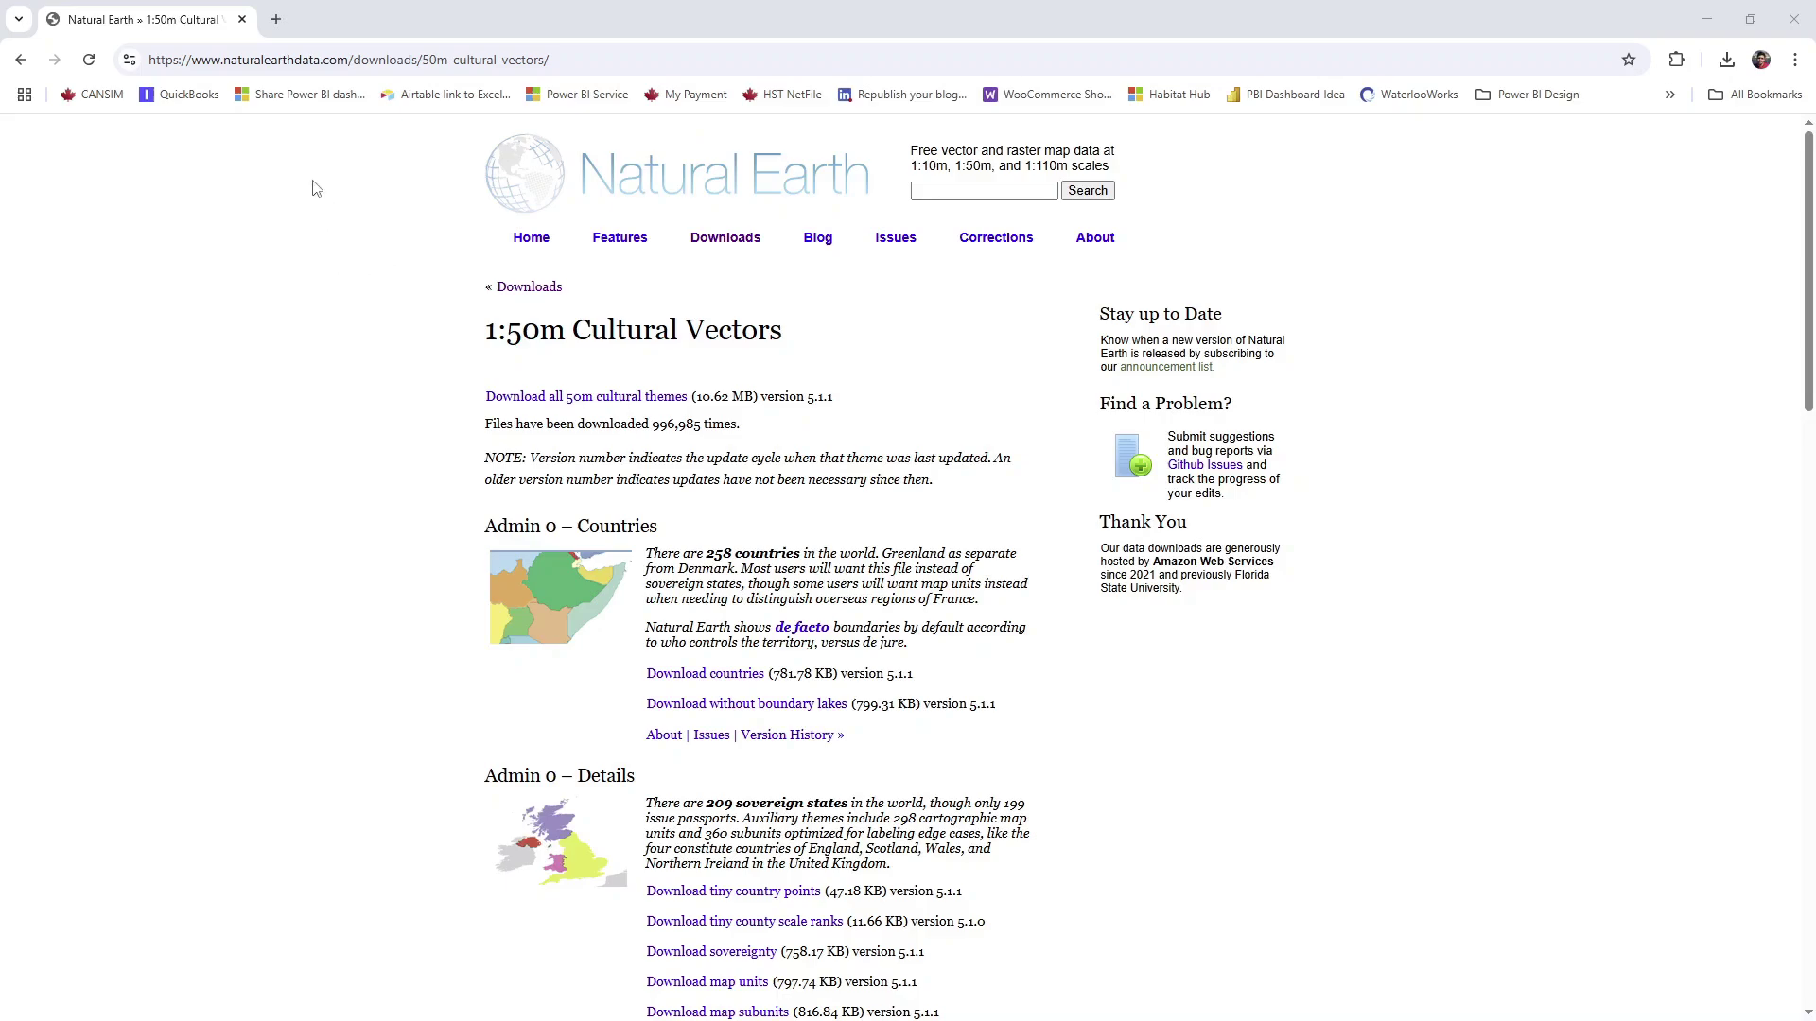
Open mapshaper.org in a new browser tab.
{"action": "left_click", "coordinate": [276, 19]}
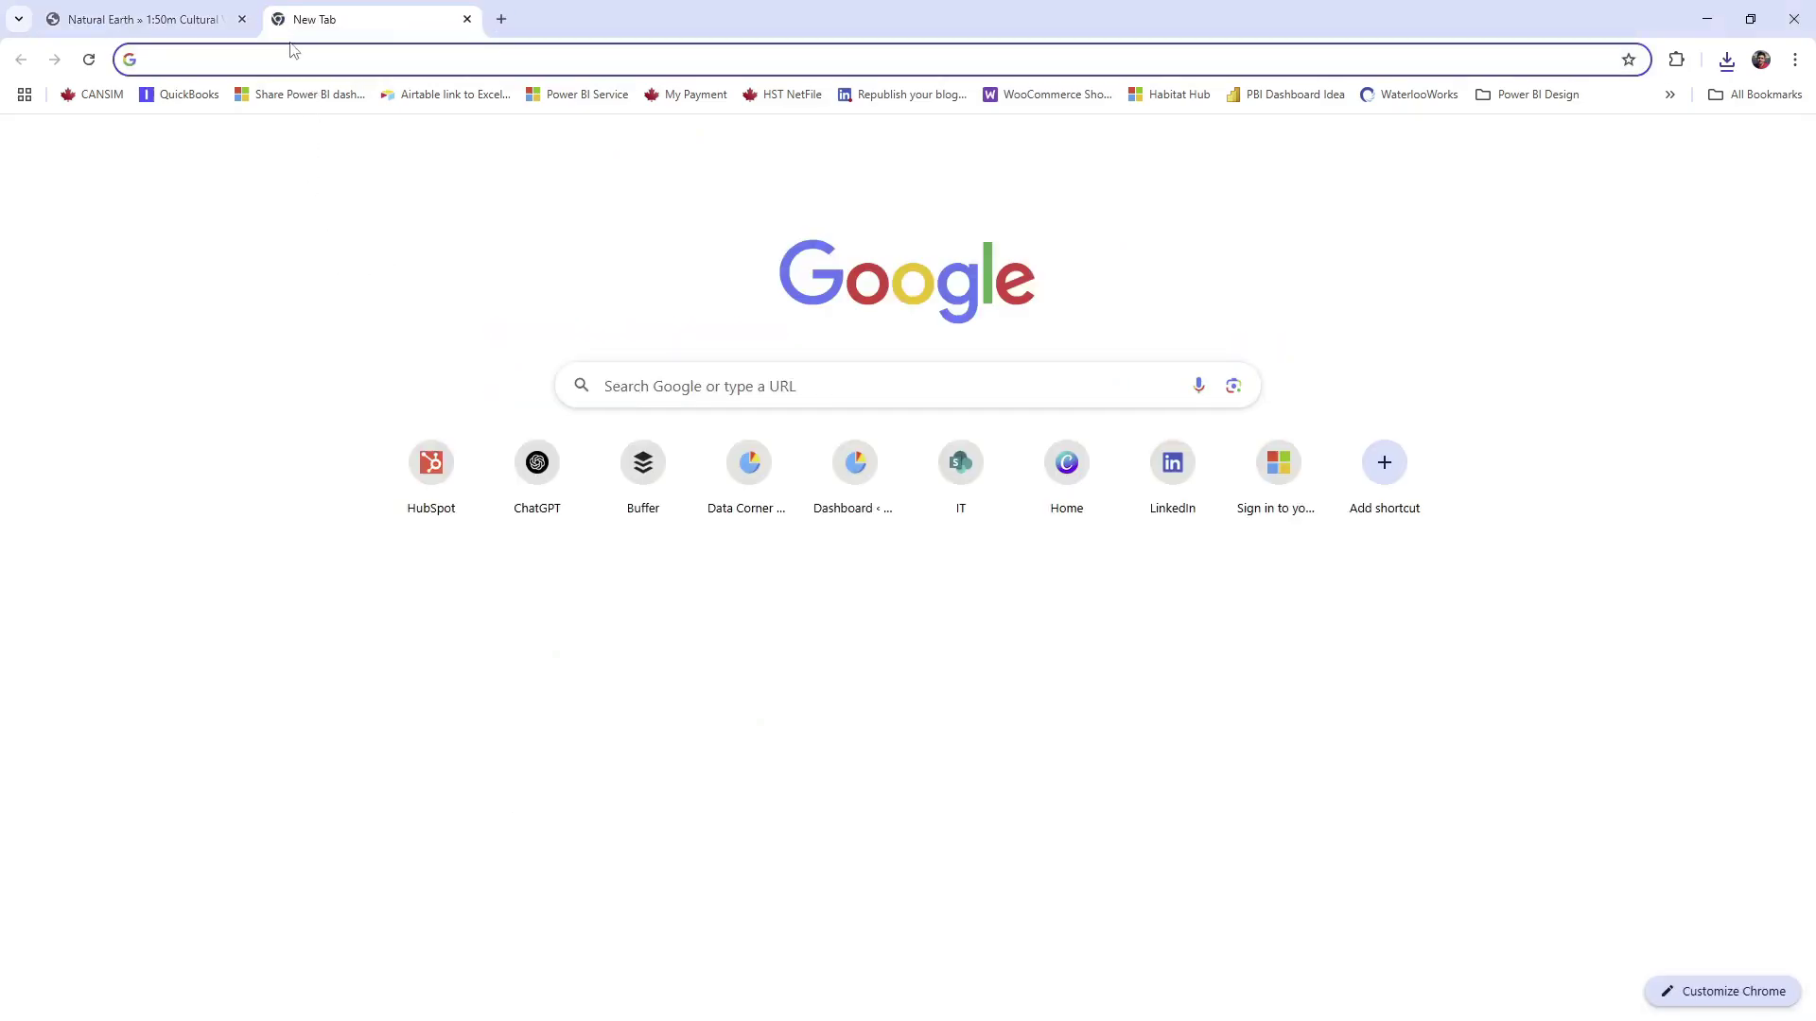
{"action": "type", "text": "map"}
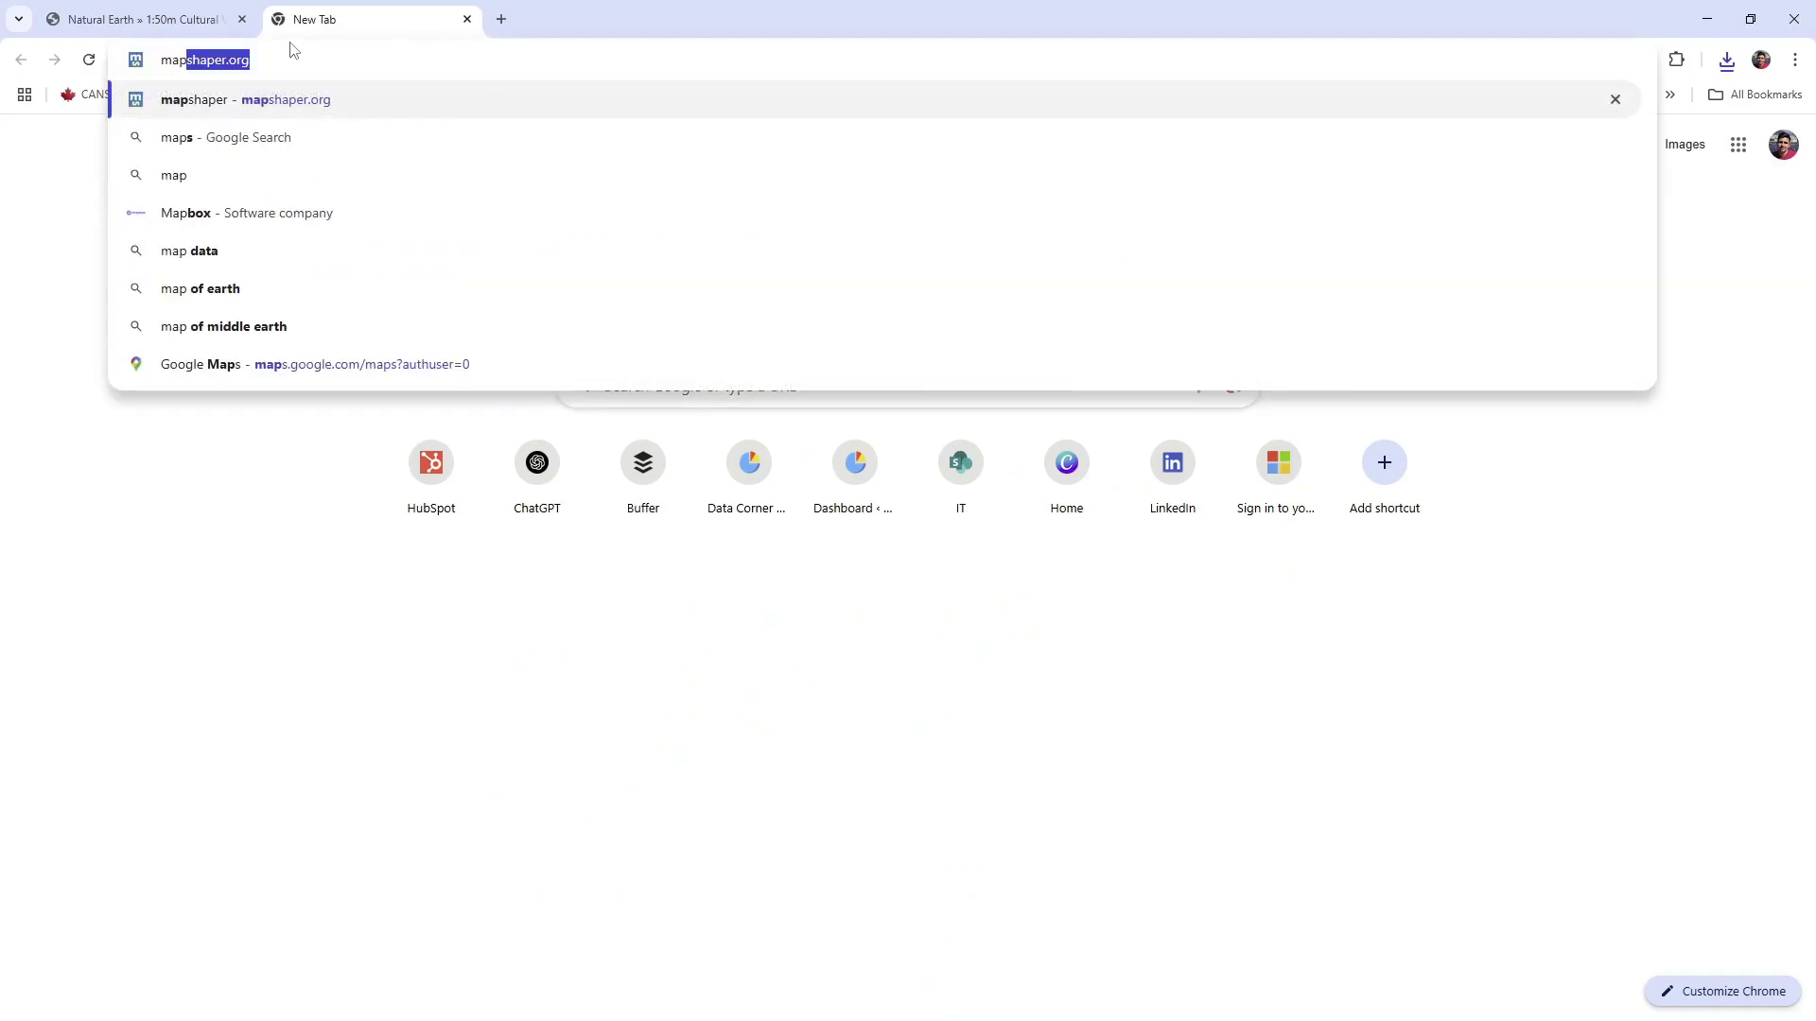
{"action": "key", "text": "Return"}
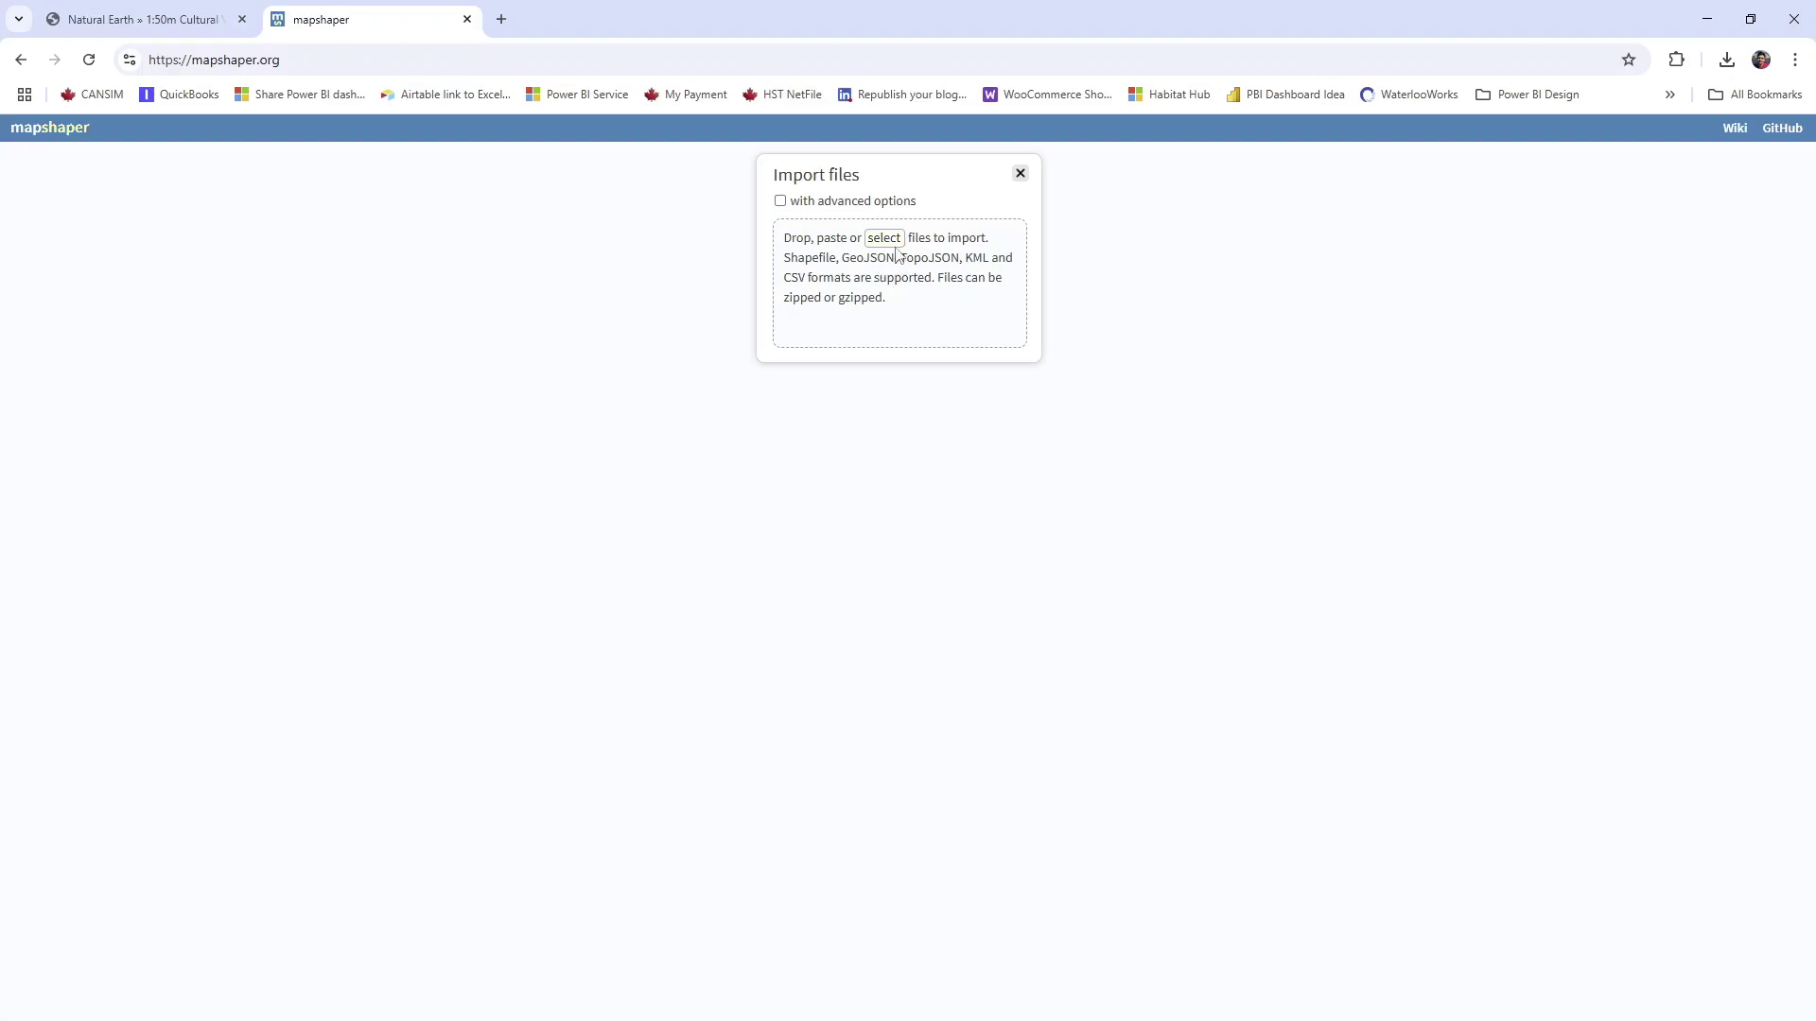
Import the ne_50m_admin_0_countries zip into mapshaper.
{"action": "left_click", "coordinate": [884, 238]}
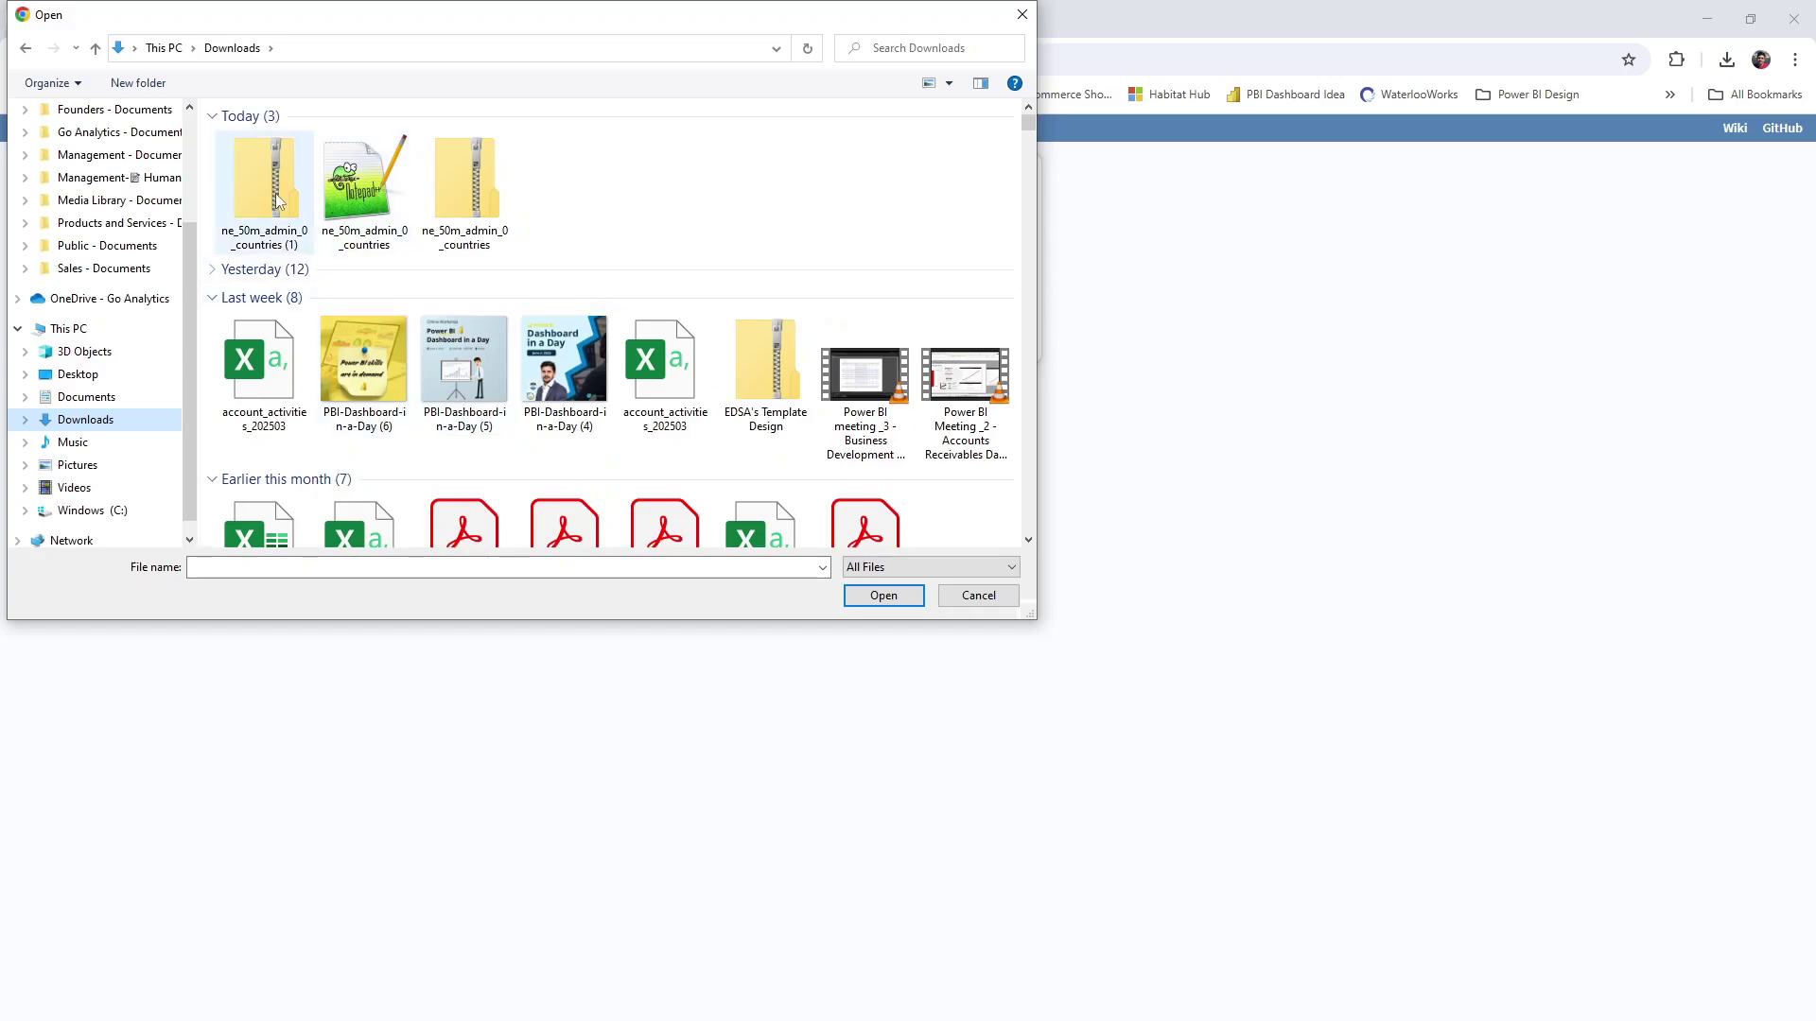
{"action": "left_click", "coordinate": [275, 197]}
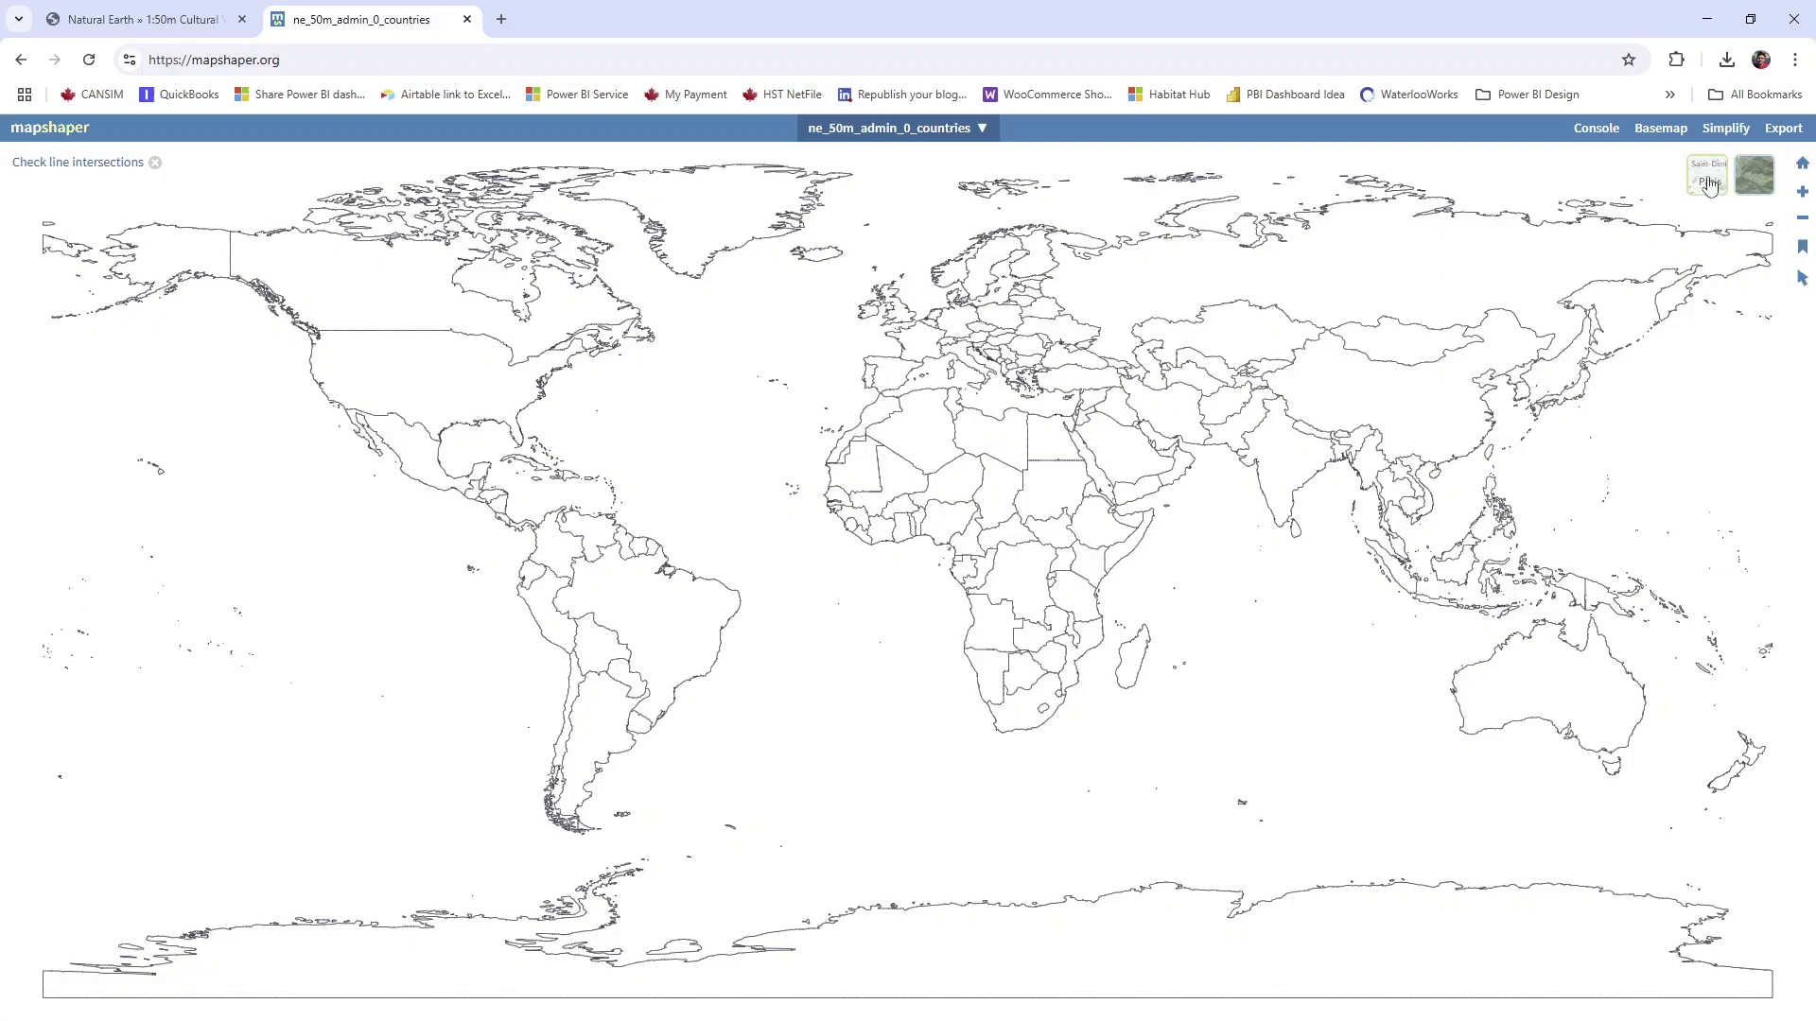
Export the ne_50m_admin_0_countries layer as TopoJSON, then minimize Chrome.
{"action": "left_click", "coordinate": [1778, 132]}
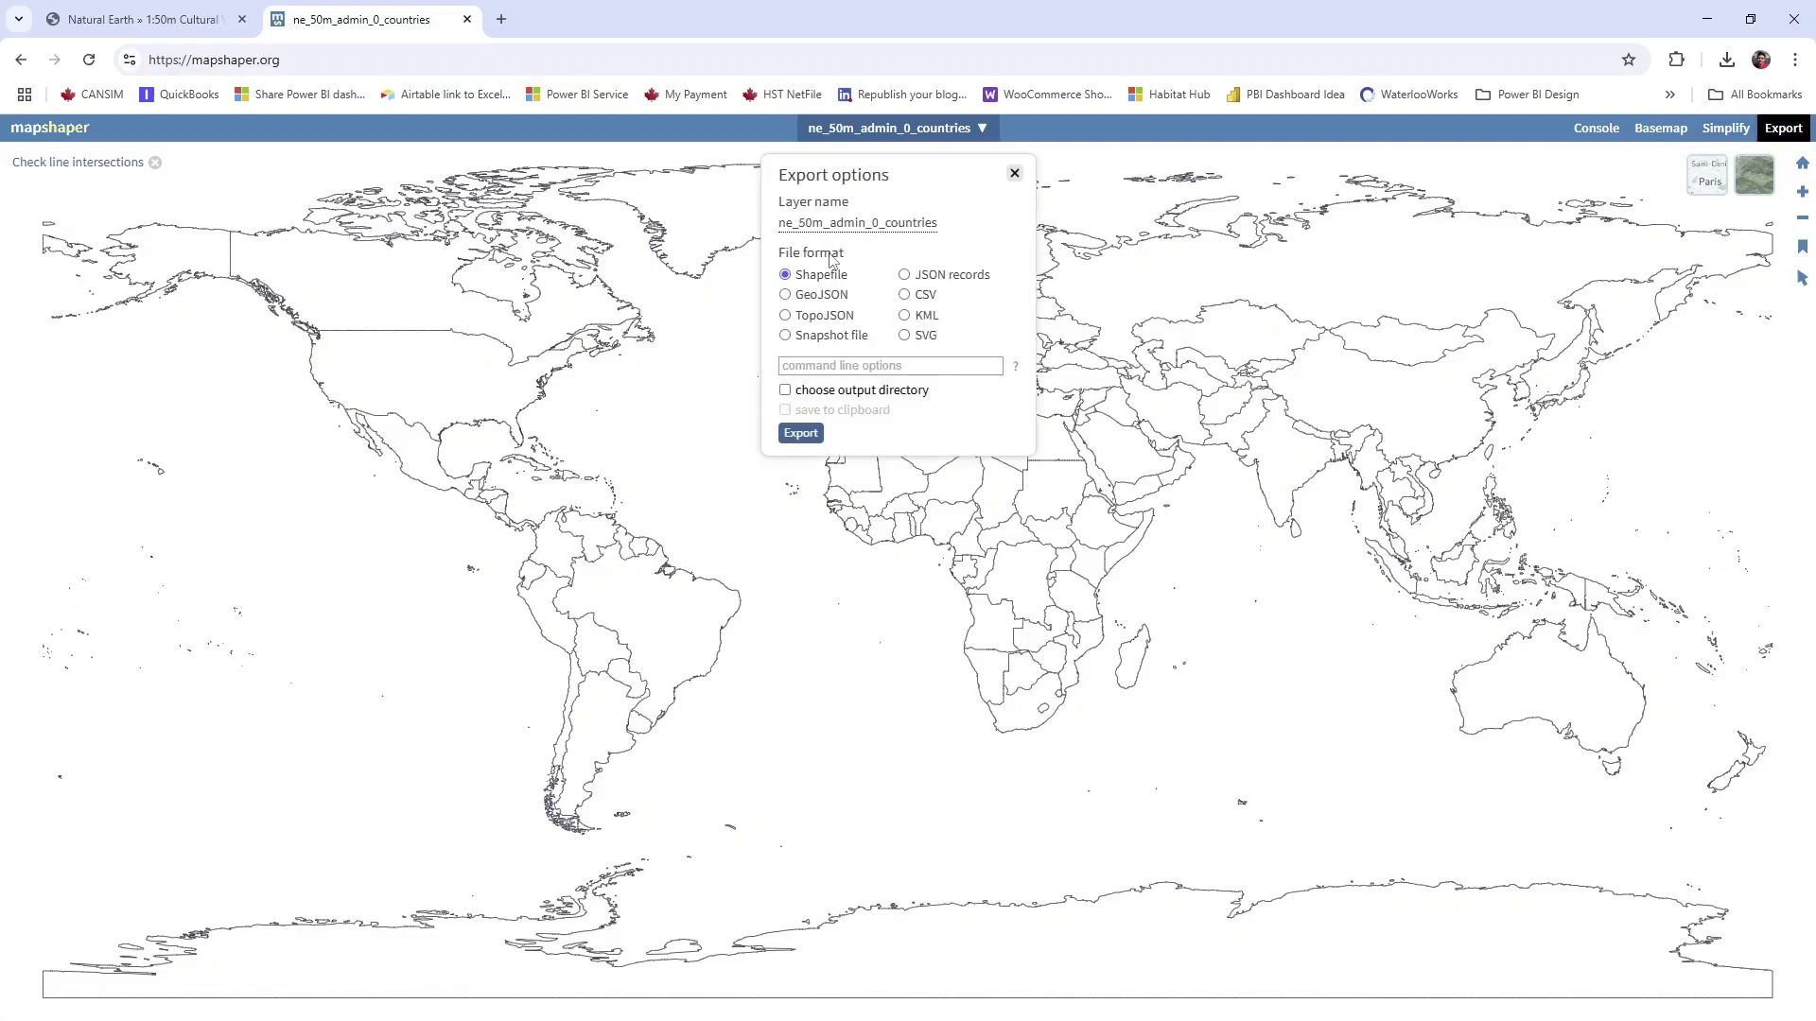
{"action": "left_click", "coordinate": [817, 316]}
{"action": "left_click", "coordinate": [805, 436]}
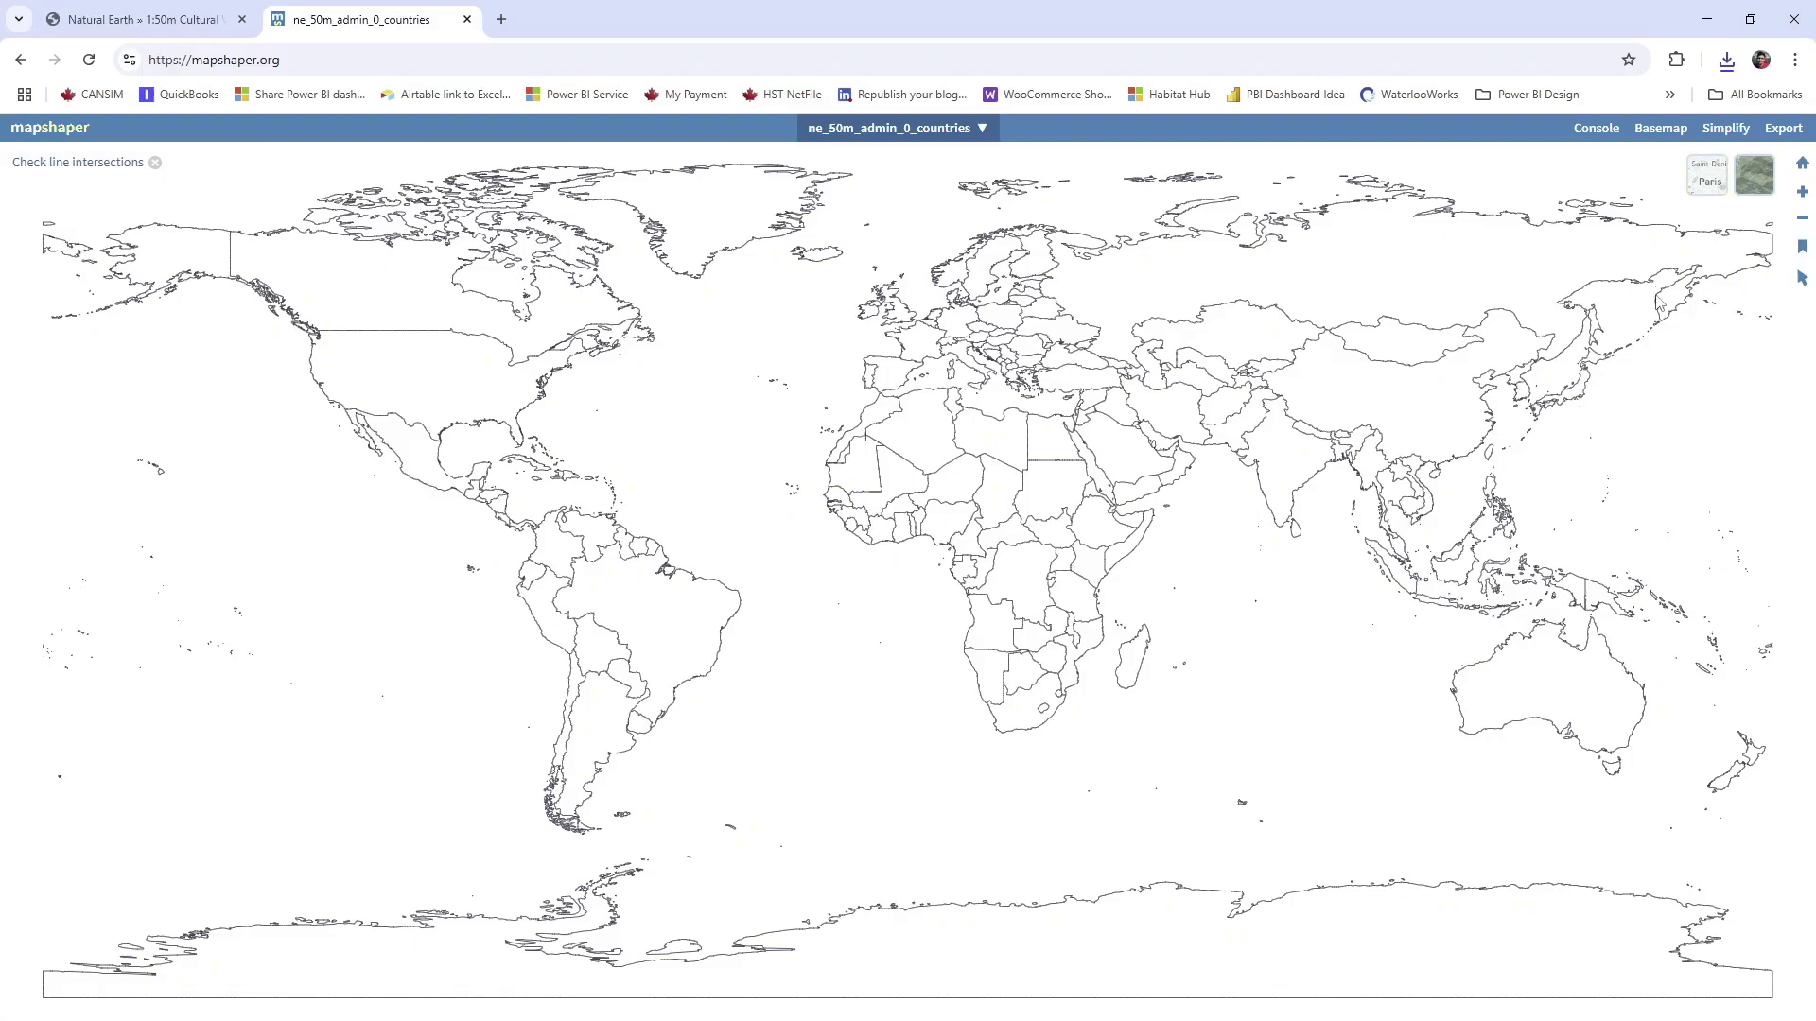
{"action": "left_click", "coordinate": [1708, 20]}
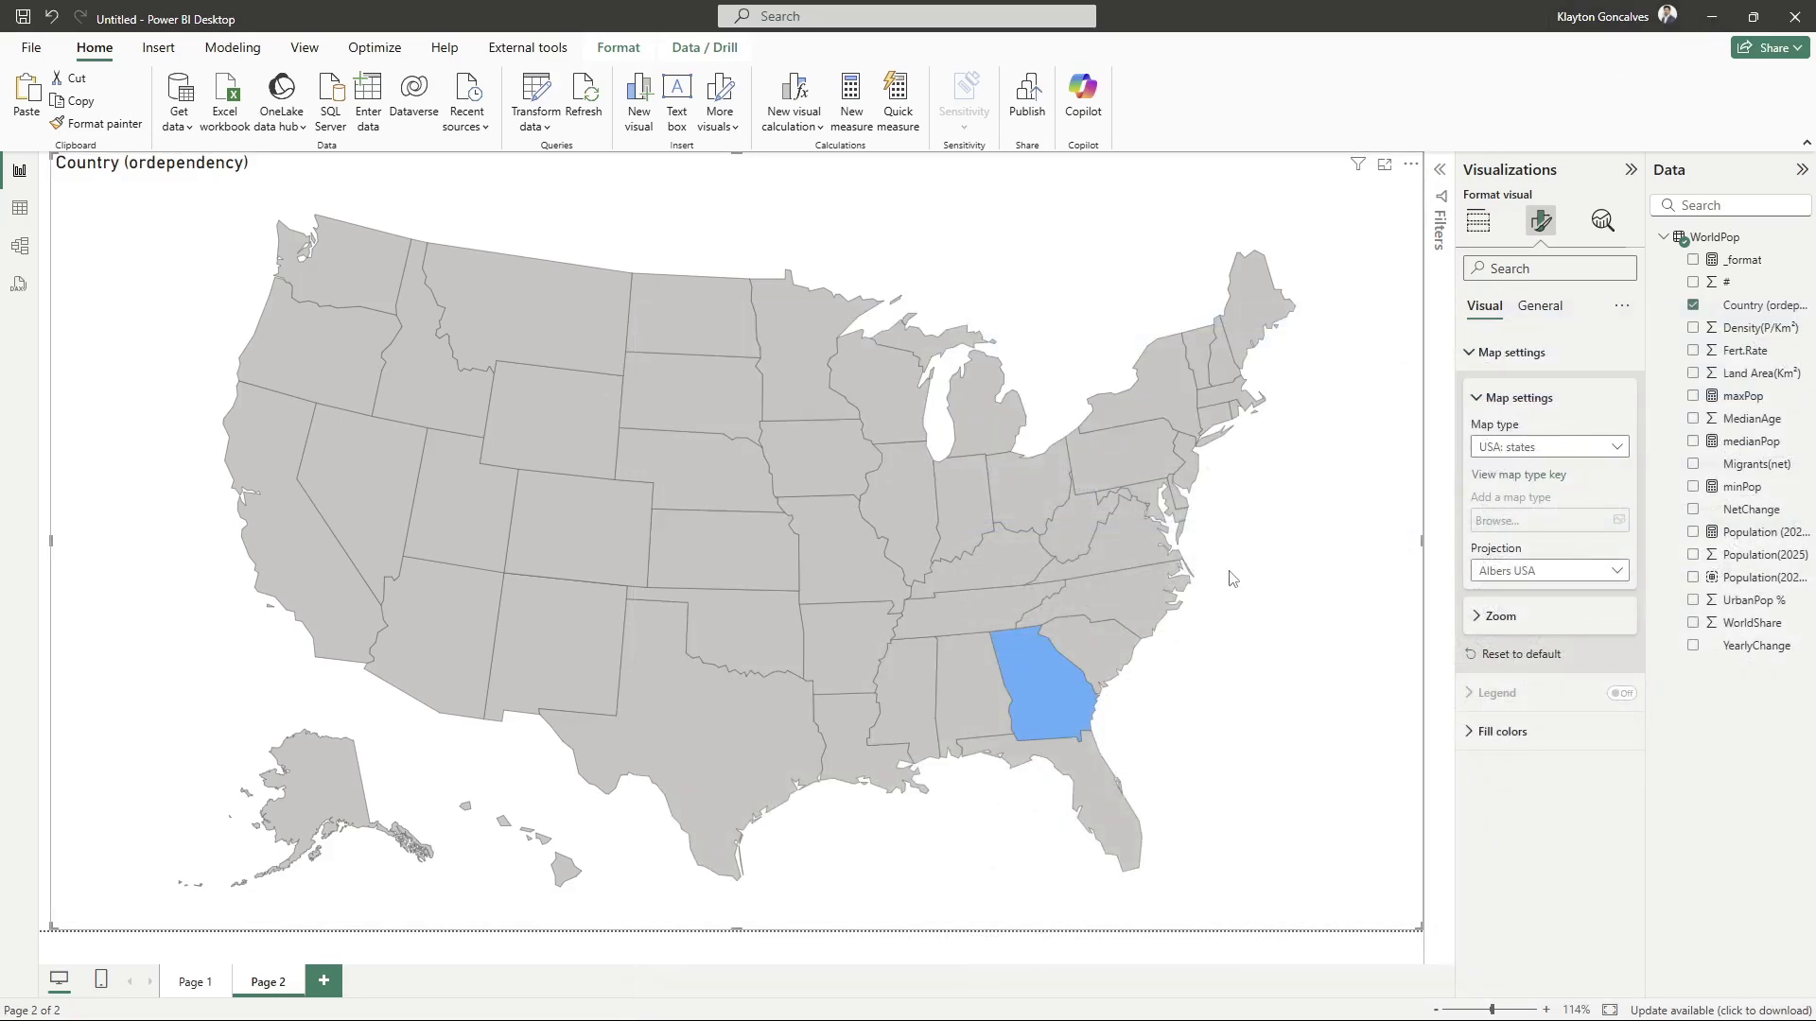
Set the shape map's Map type to Custom map using the ne_50m_admin_0_countries TopoJSON file.
{"action": "left_click", "coordinate": [1586, 447]}
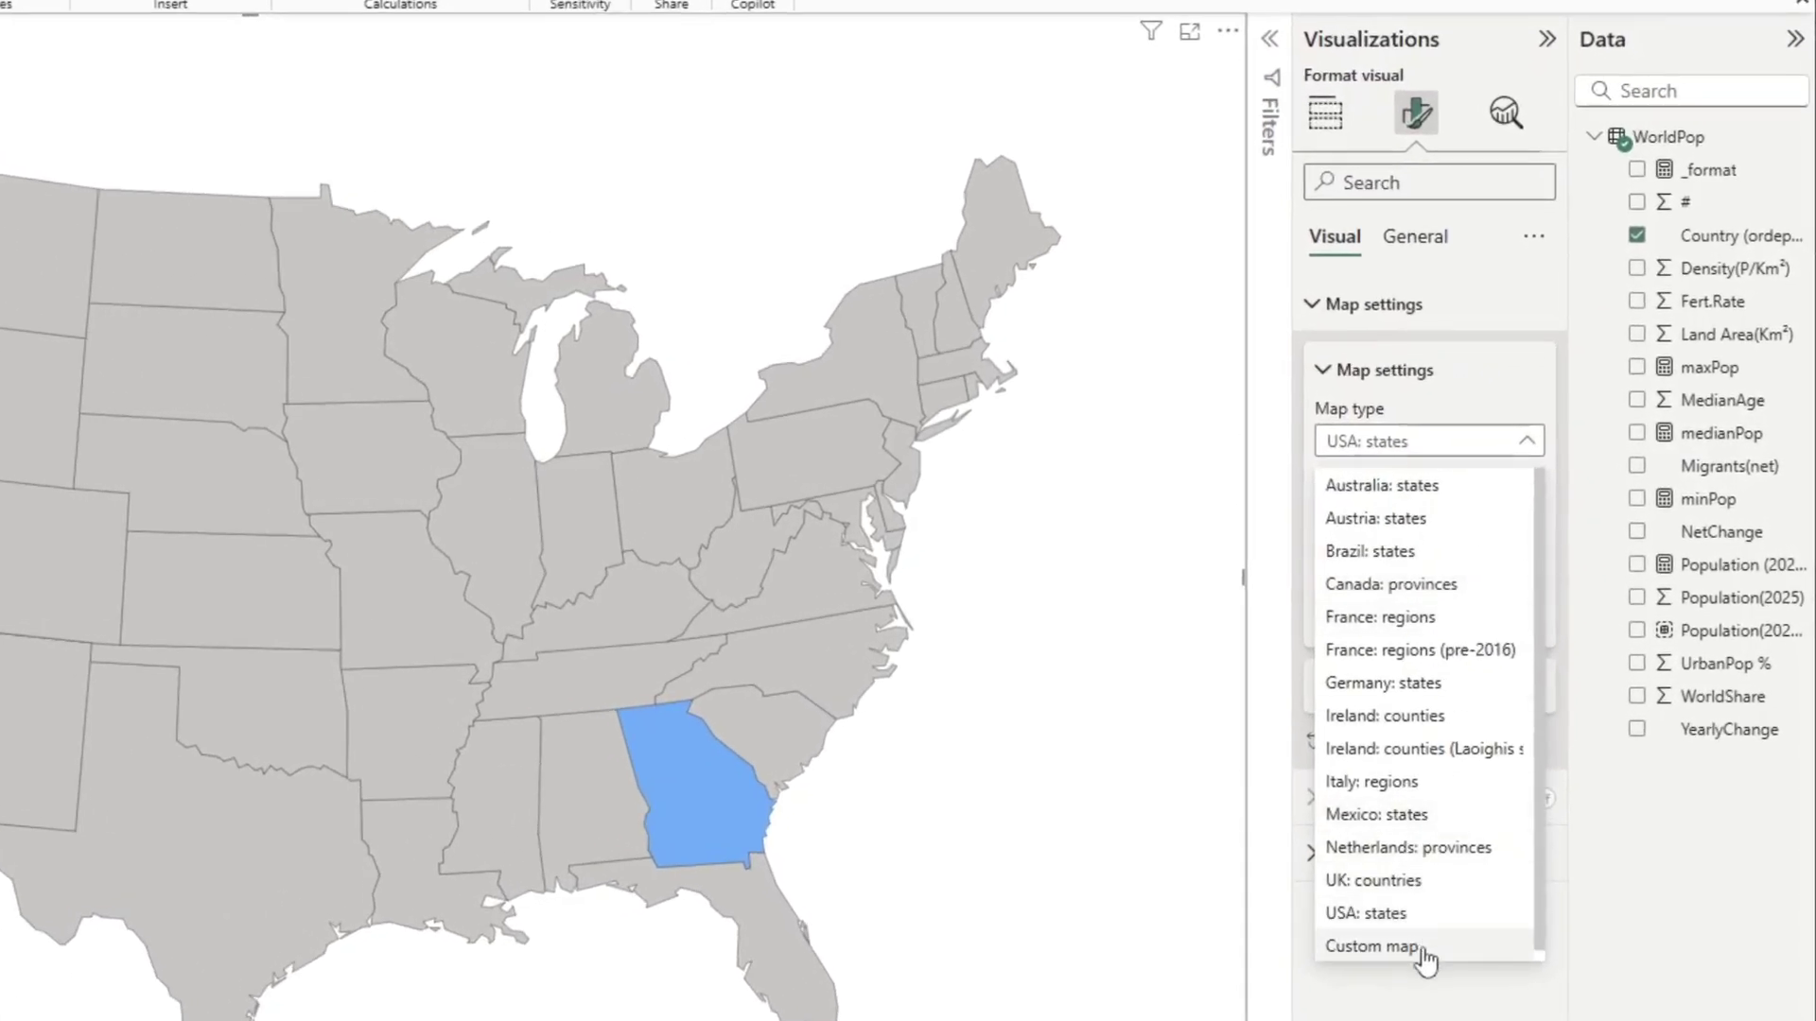
{"action": "left_click", "coordinate": [1373, 946]}
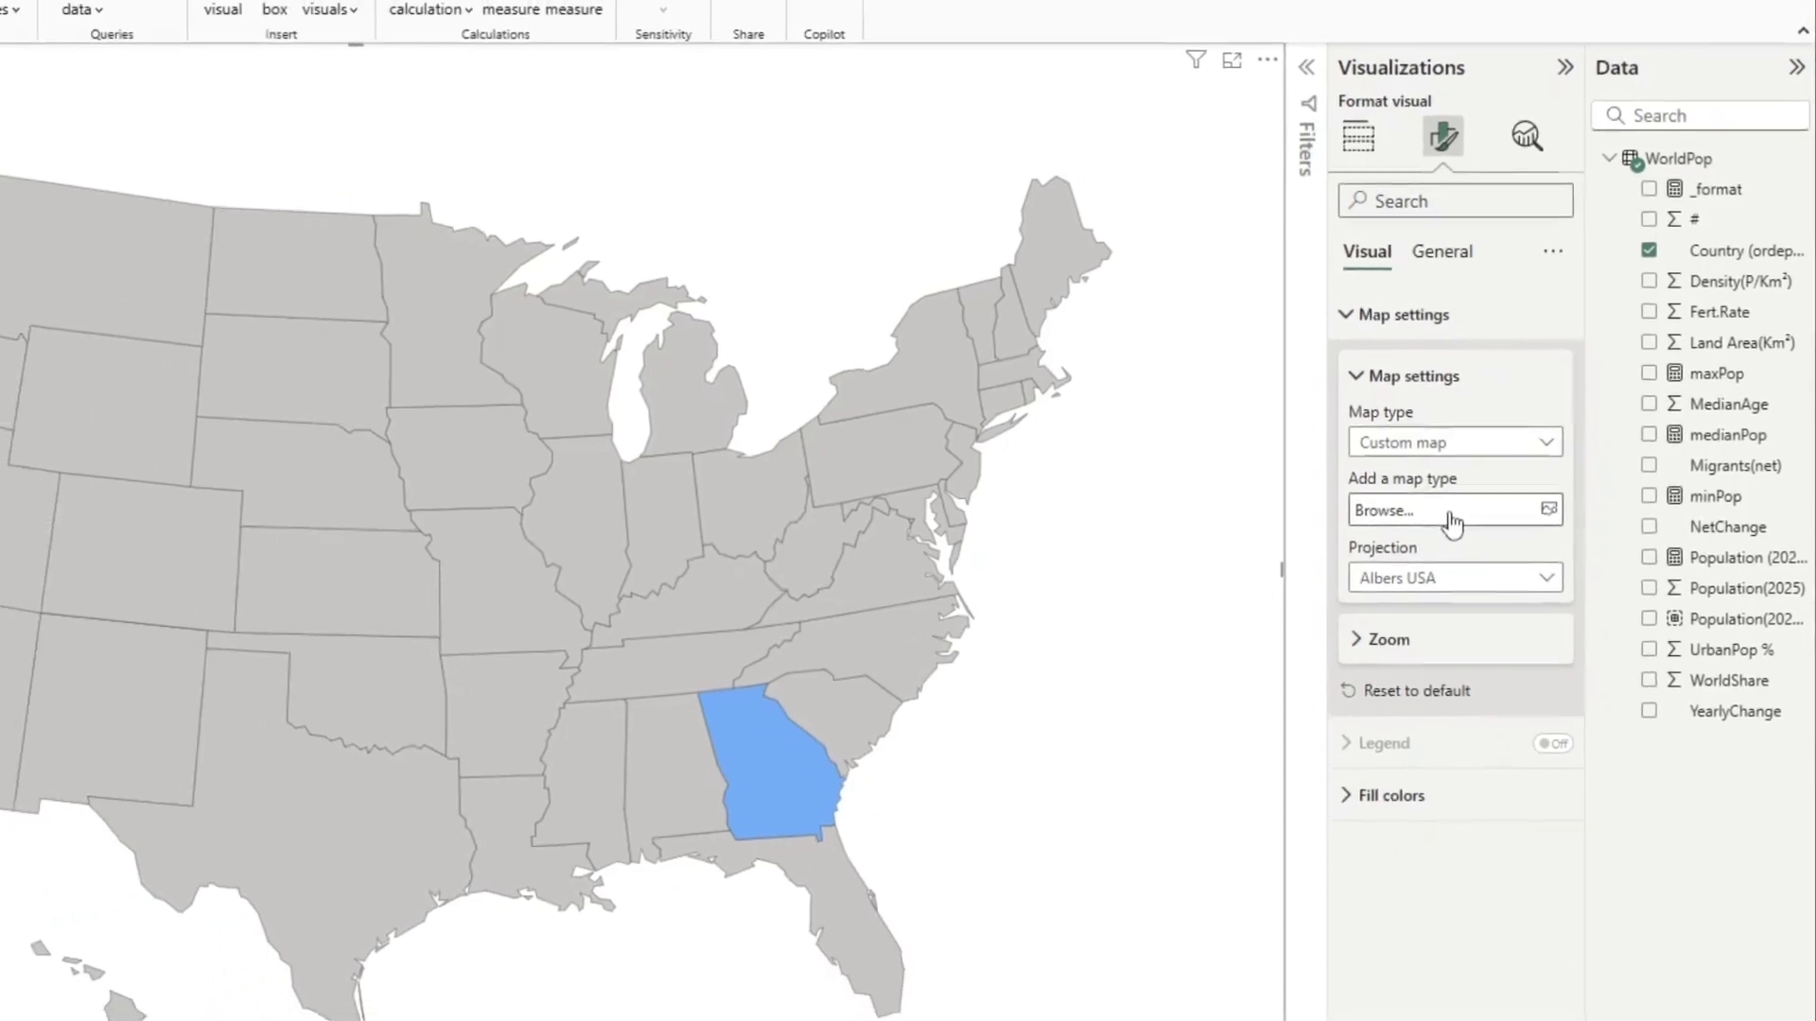
{"action": "left_click", "coordinate": [1426, 528]}
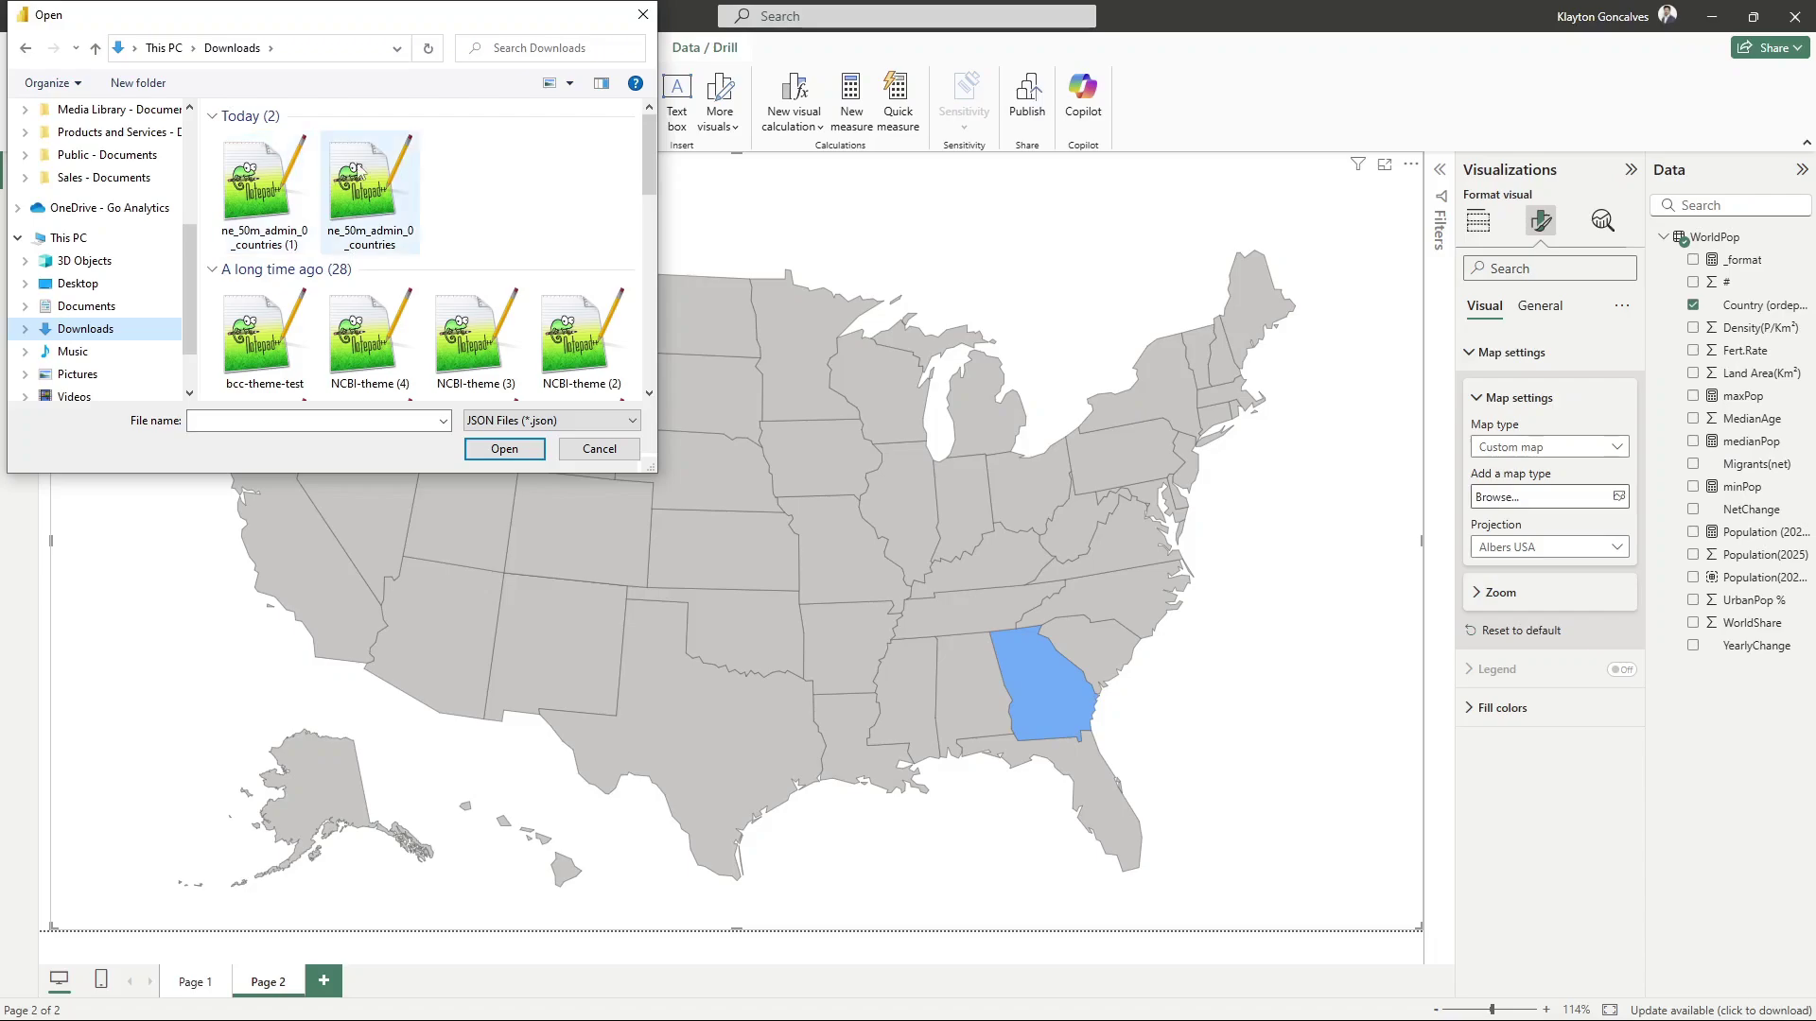
{"action": "left_click", "coordinate": [357, 170]}
{"action": "left_click", "coordinate": [495, 450]}
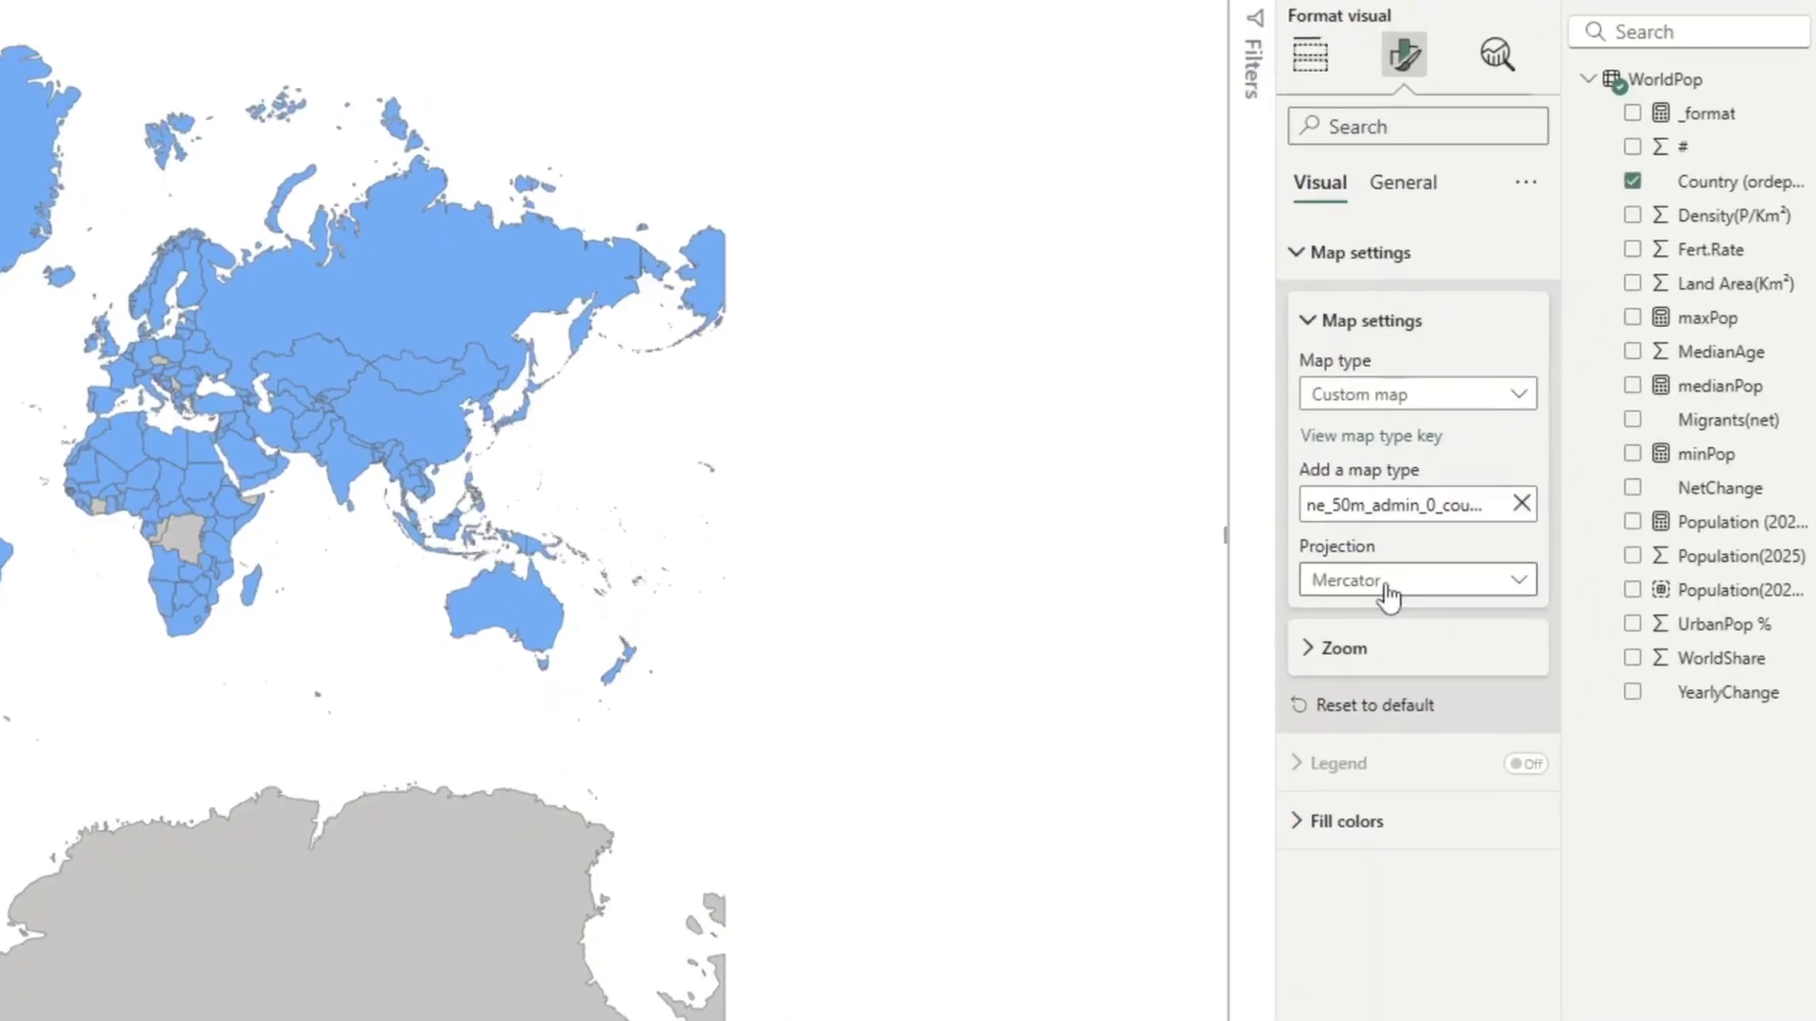
{"action": "left_click", "coordinate": [1387, 597]}
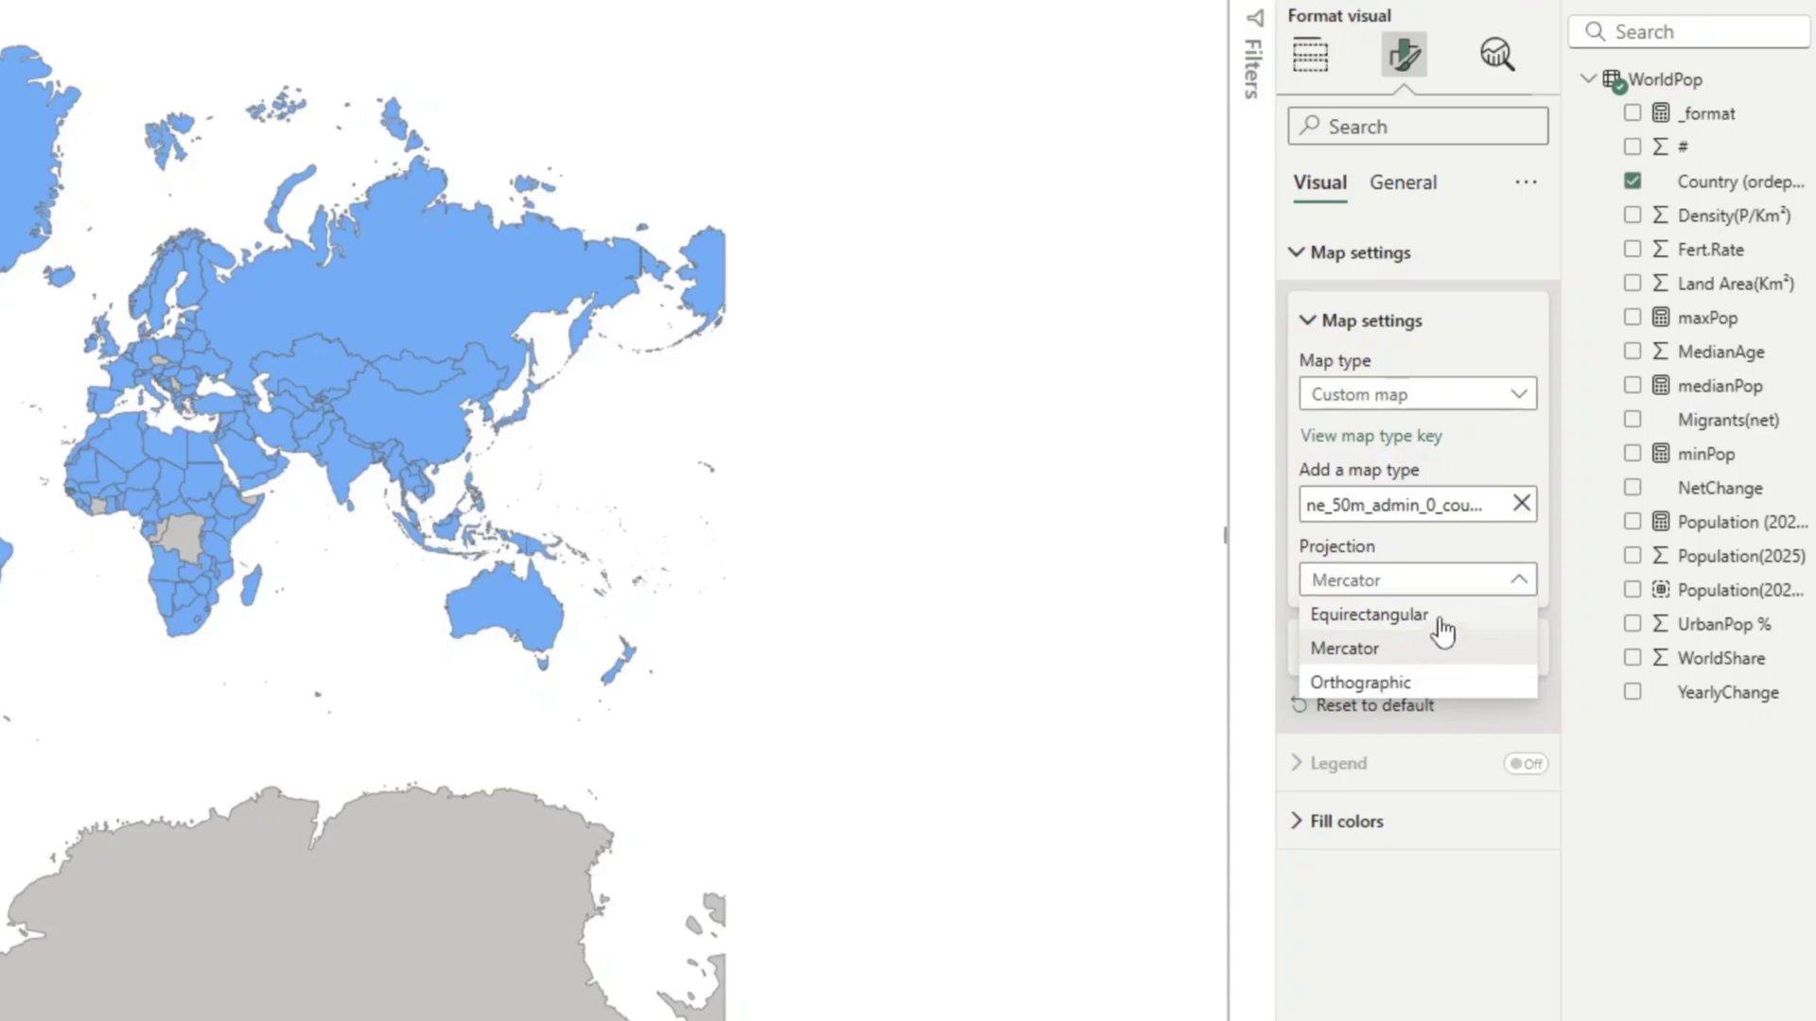
{"action": "left_click", "coordinate": [1407, 622]}
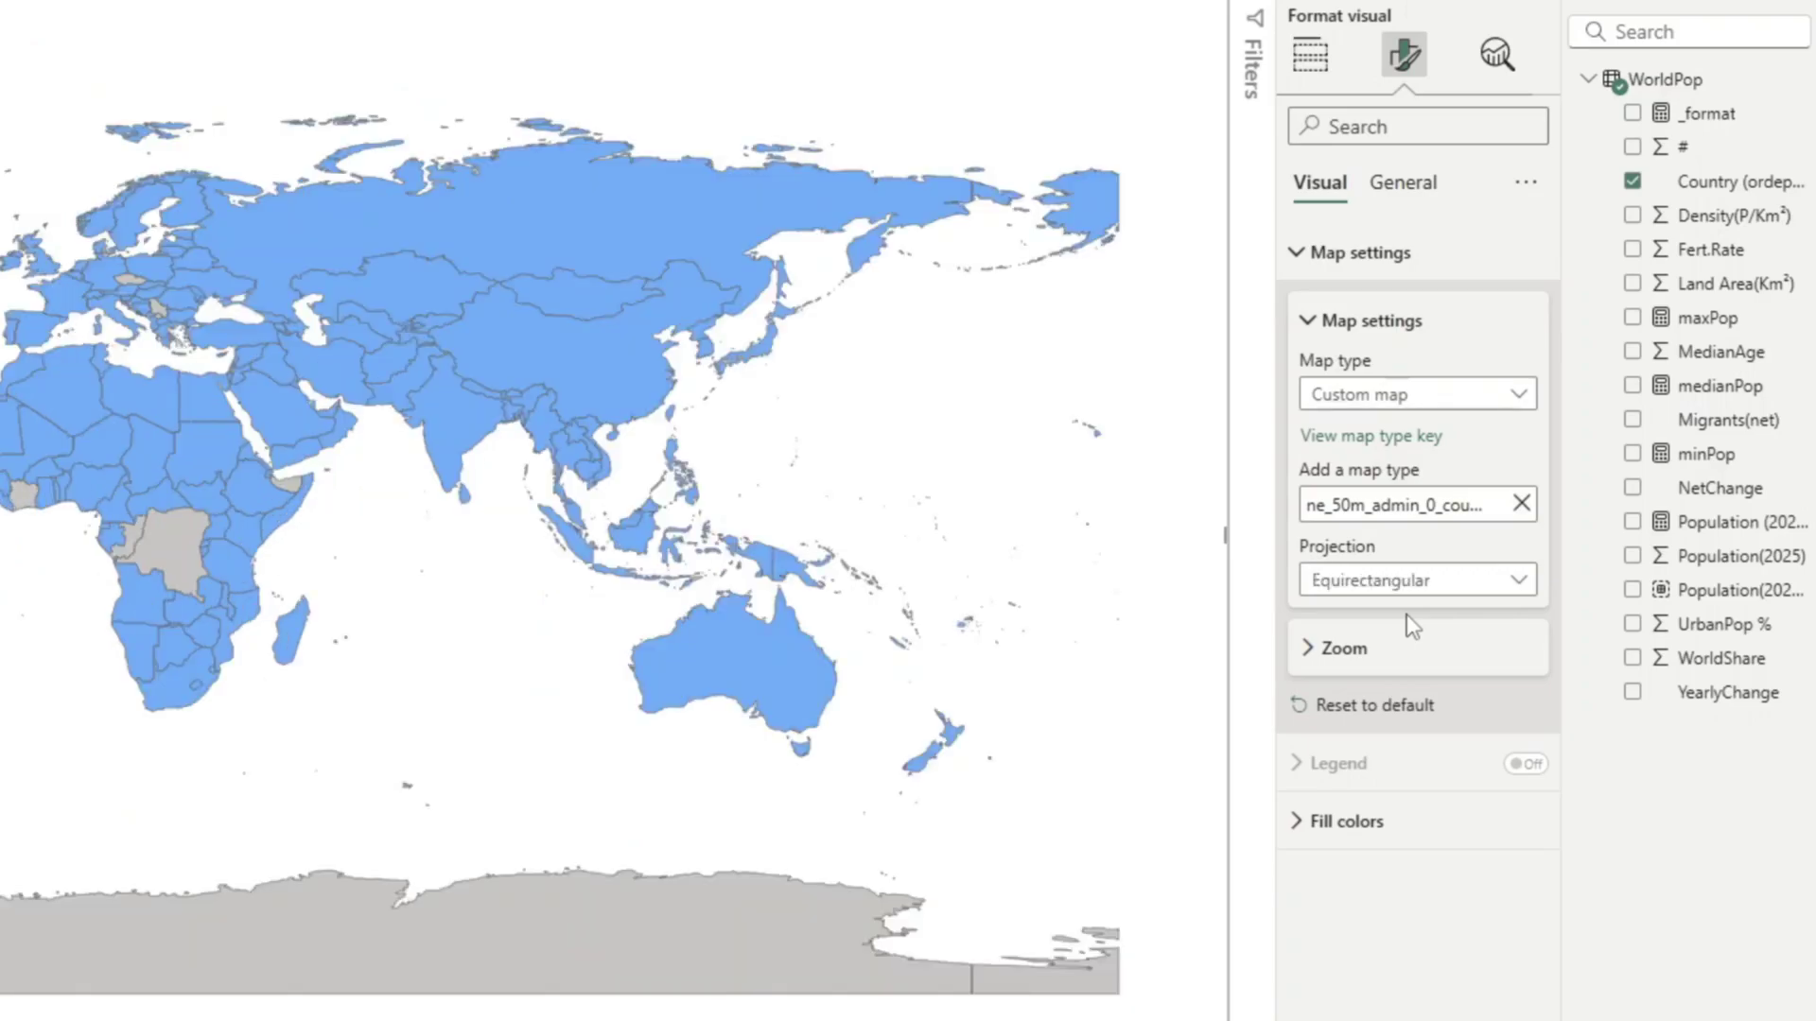
{"action": "left_click", "coordinate": [1447, 577]}
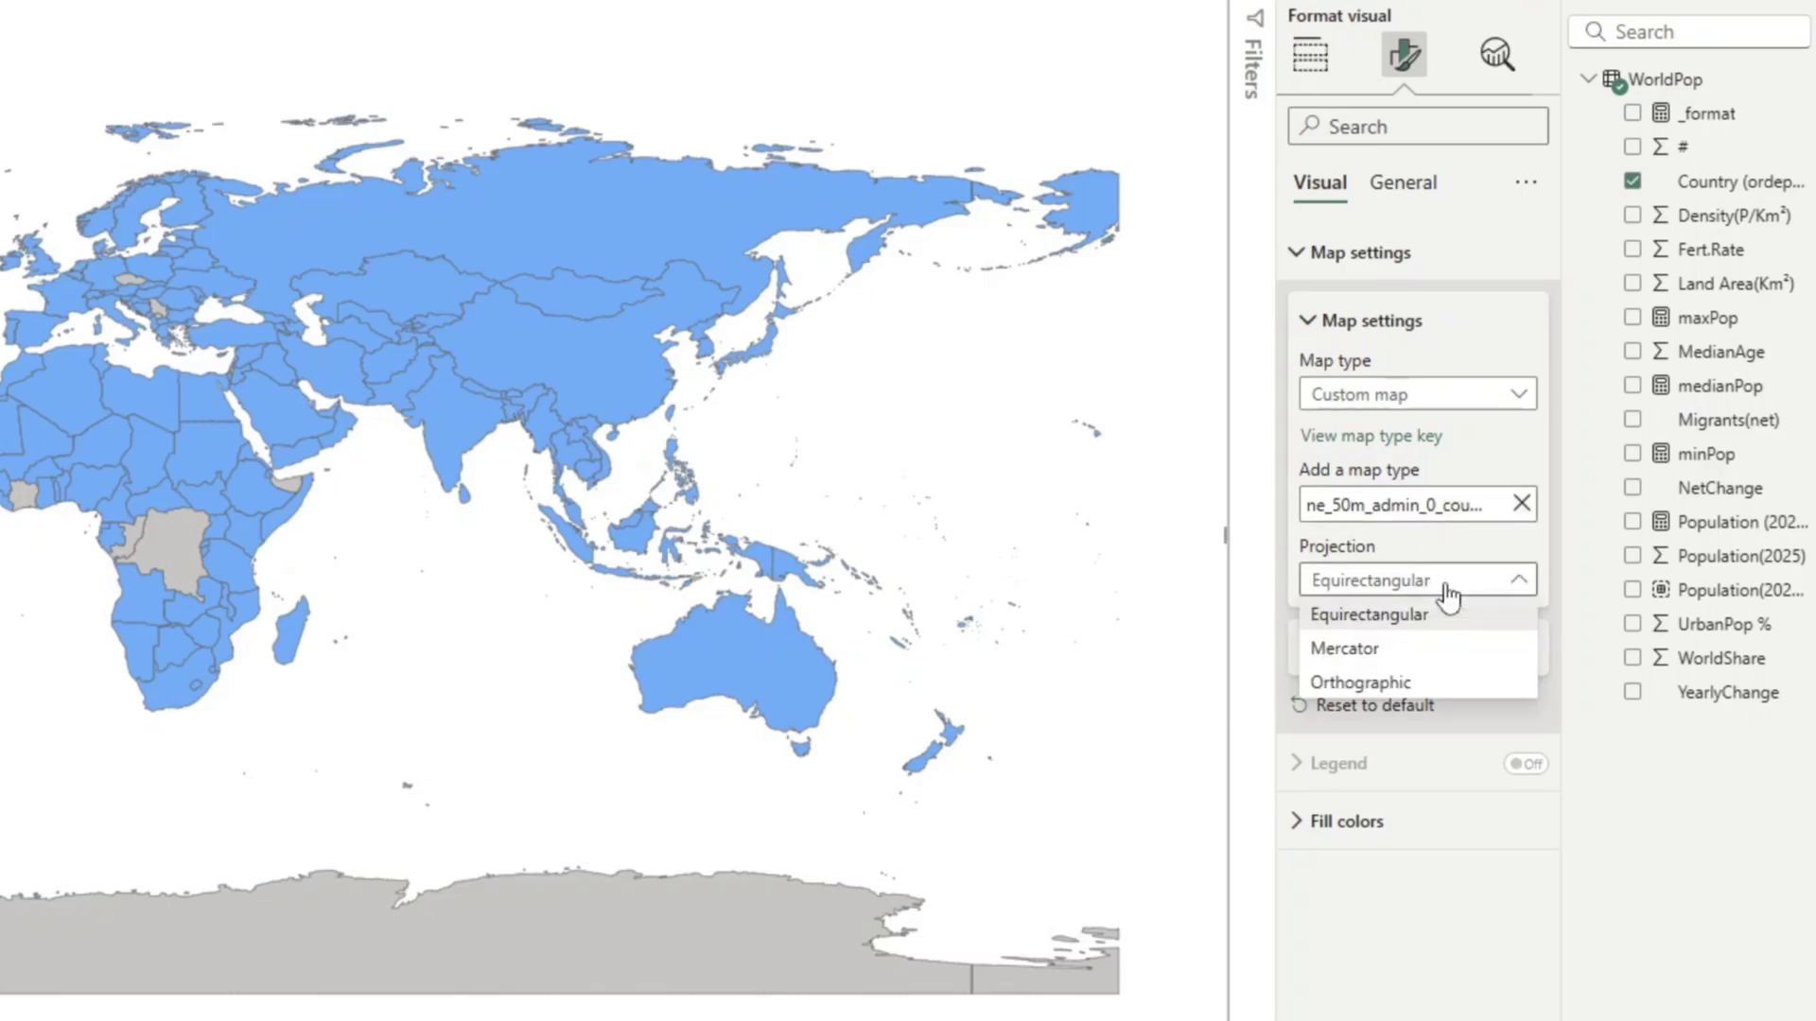
{"action": "left_click", "coordinate": [1367, 679]}
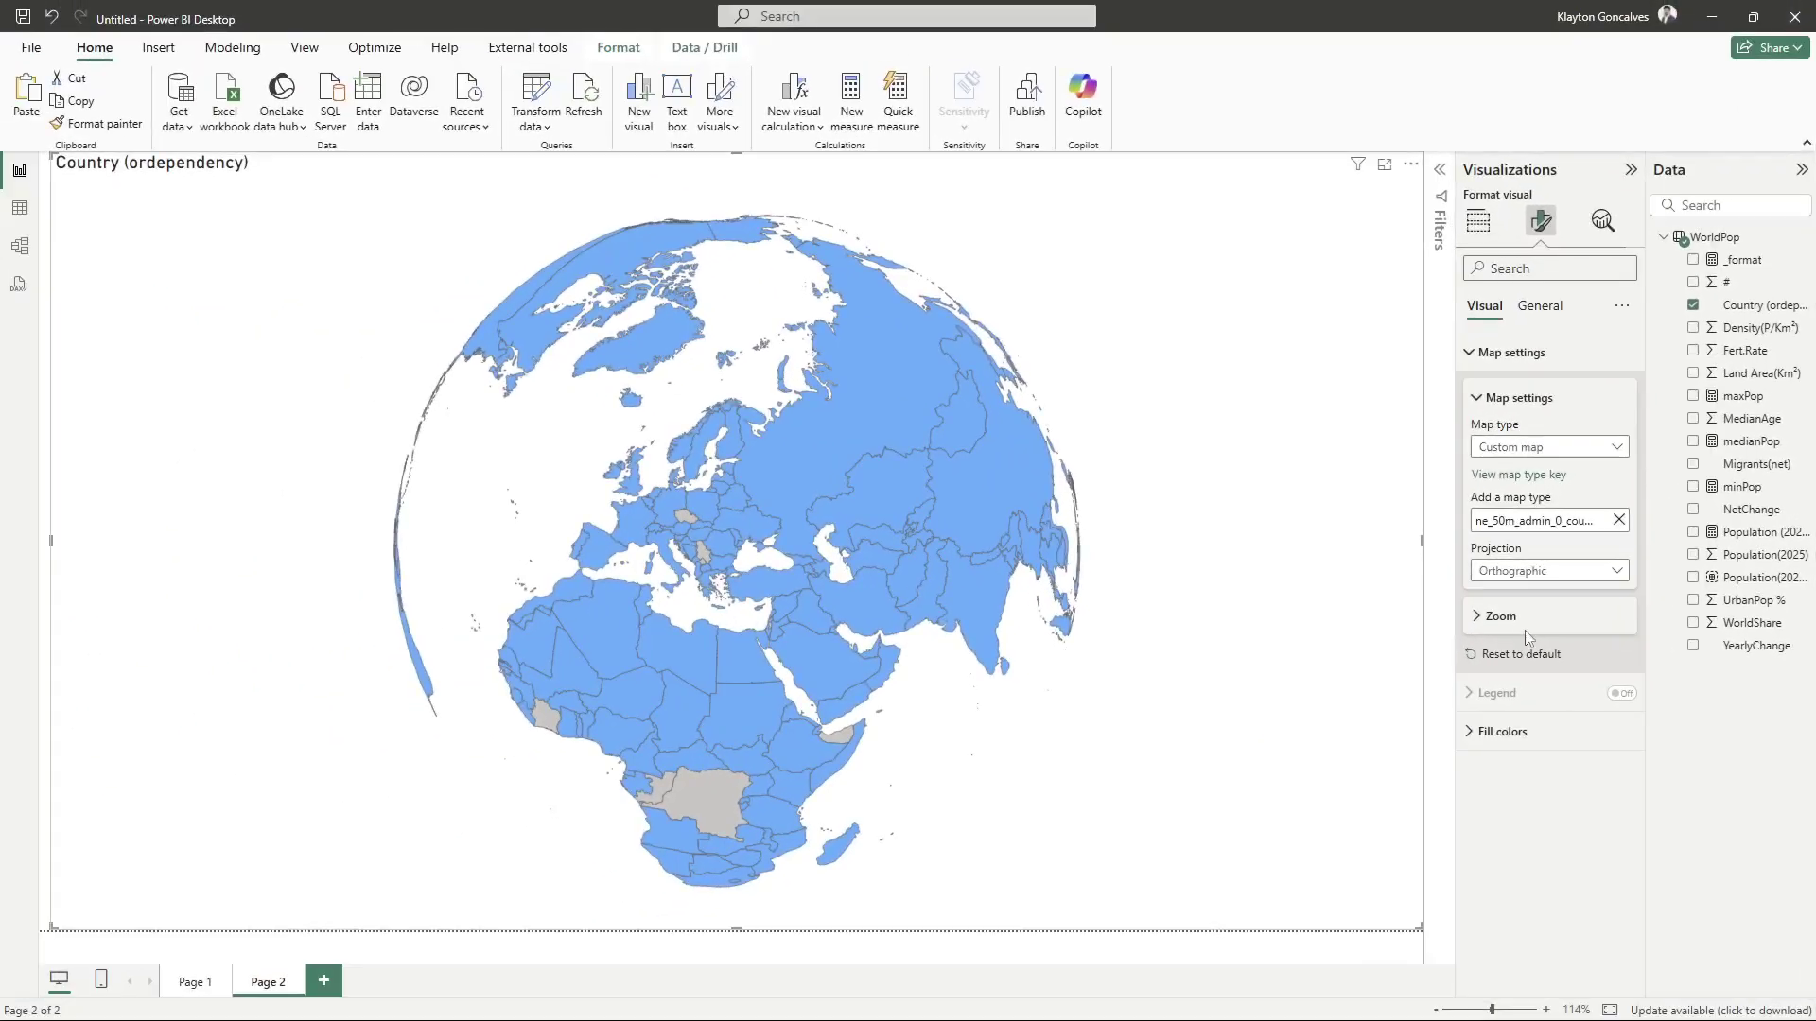
{"action": "left_click", "coordinate": [1563, 573]}
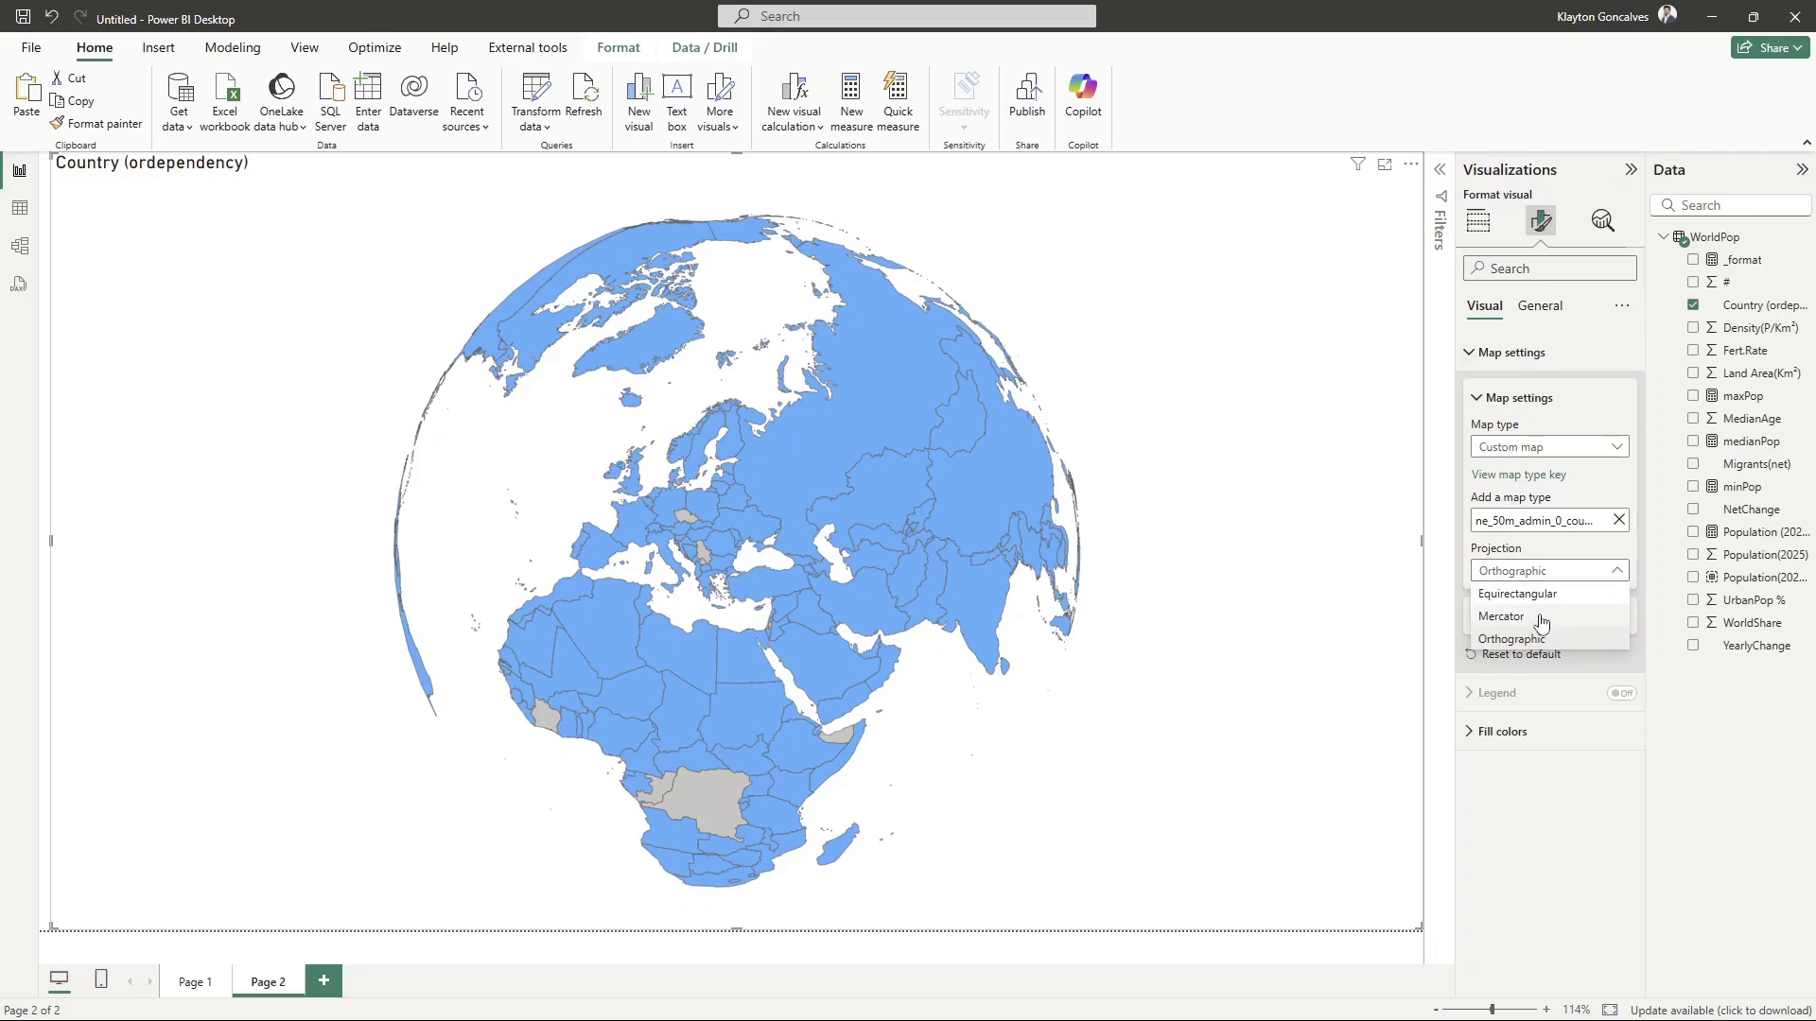
{"action": "left_click", "coordinate": [1543, 620]}
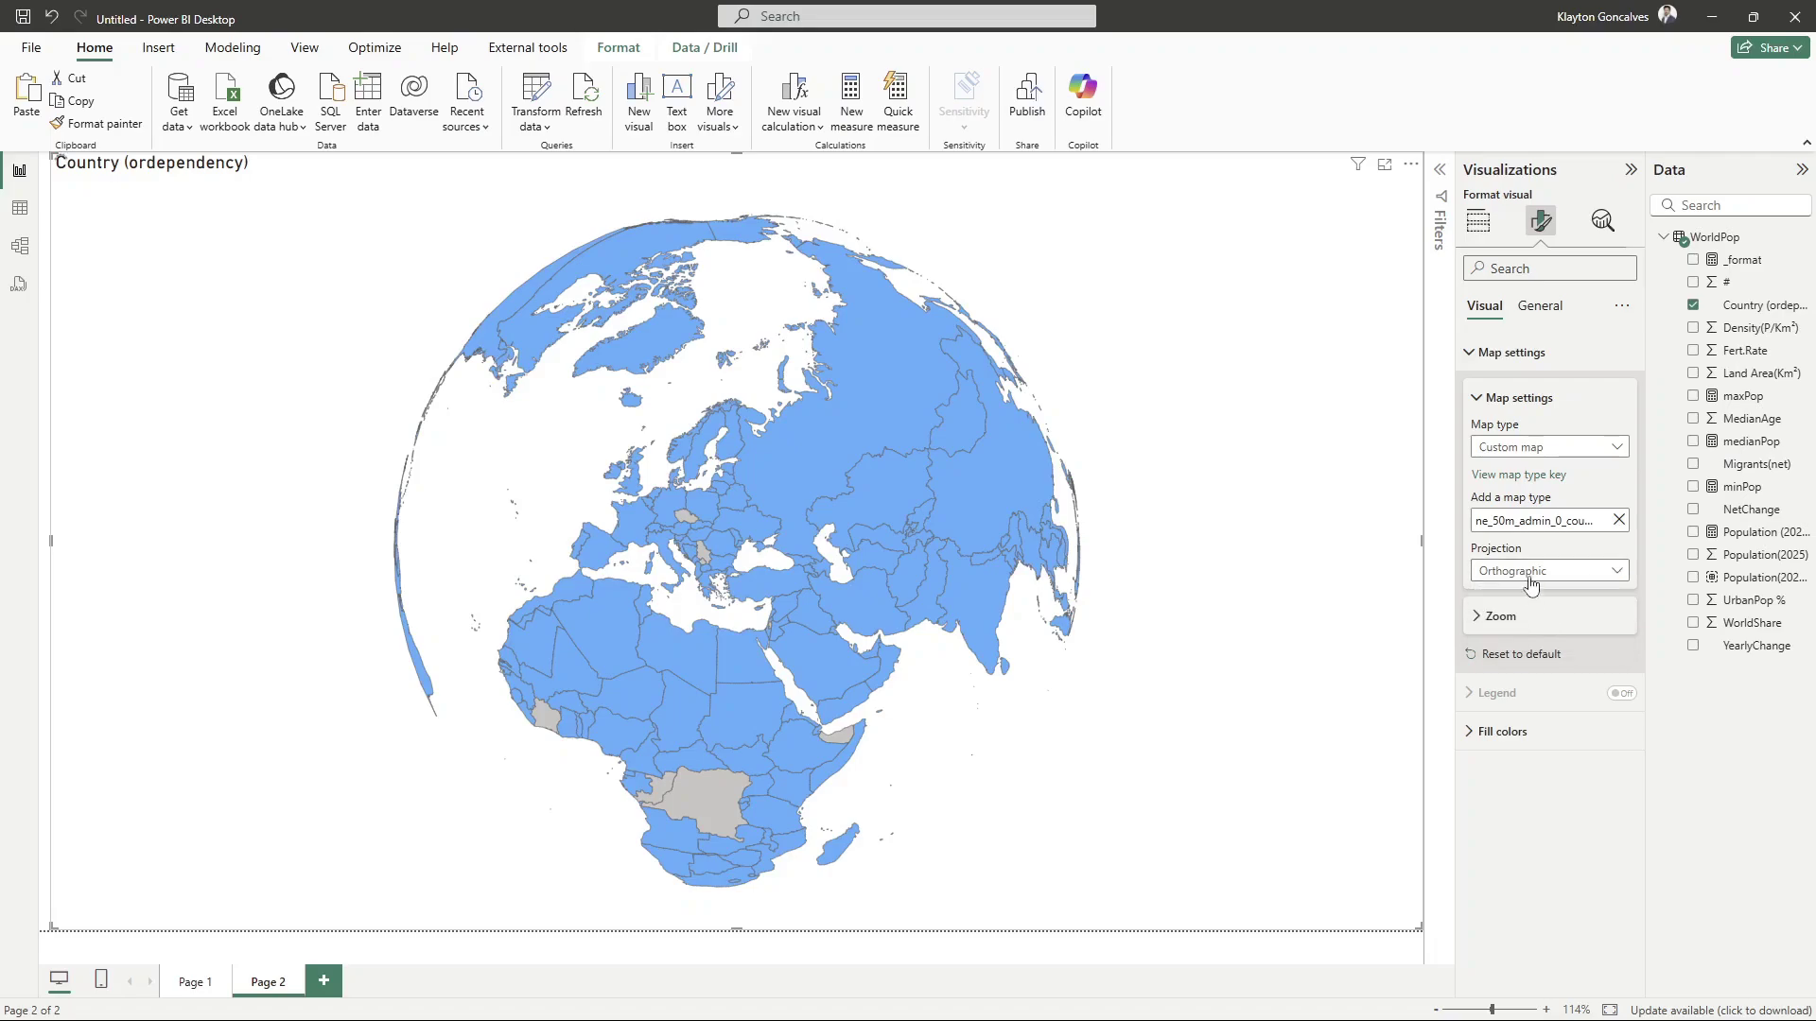
Put Population (2025) in the Color saturation well so China and India shade darkest.
{"action": "left_click", "coordinate": [1503, 734]}
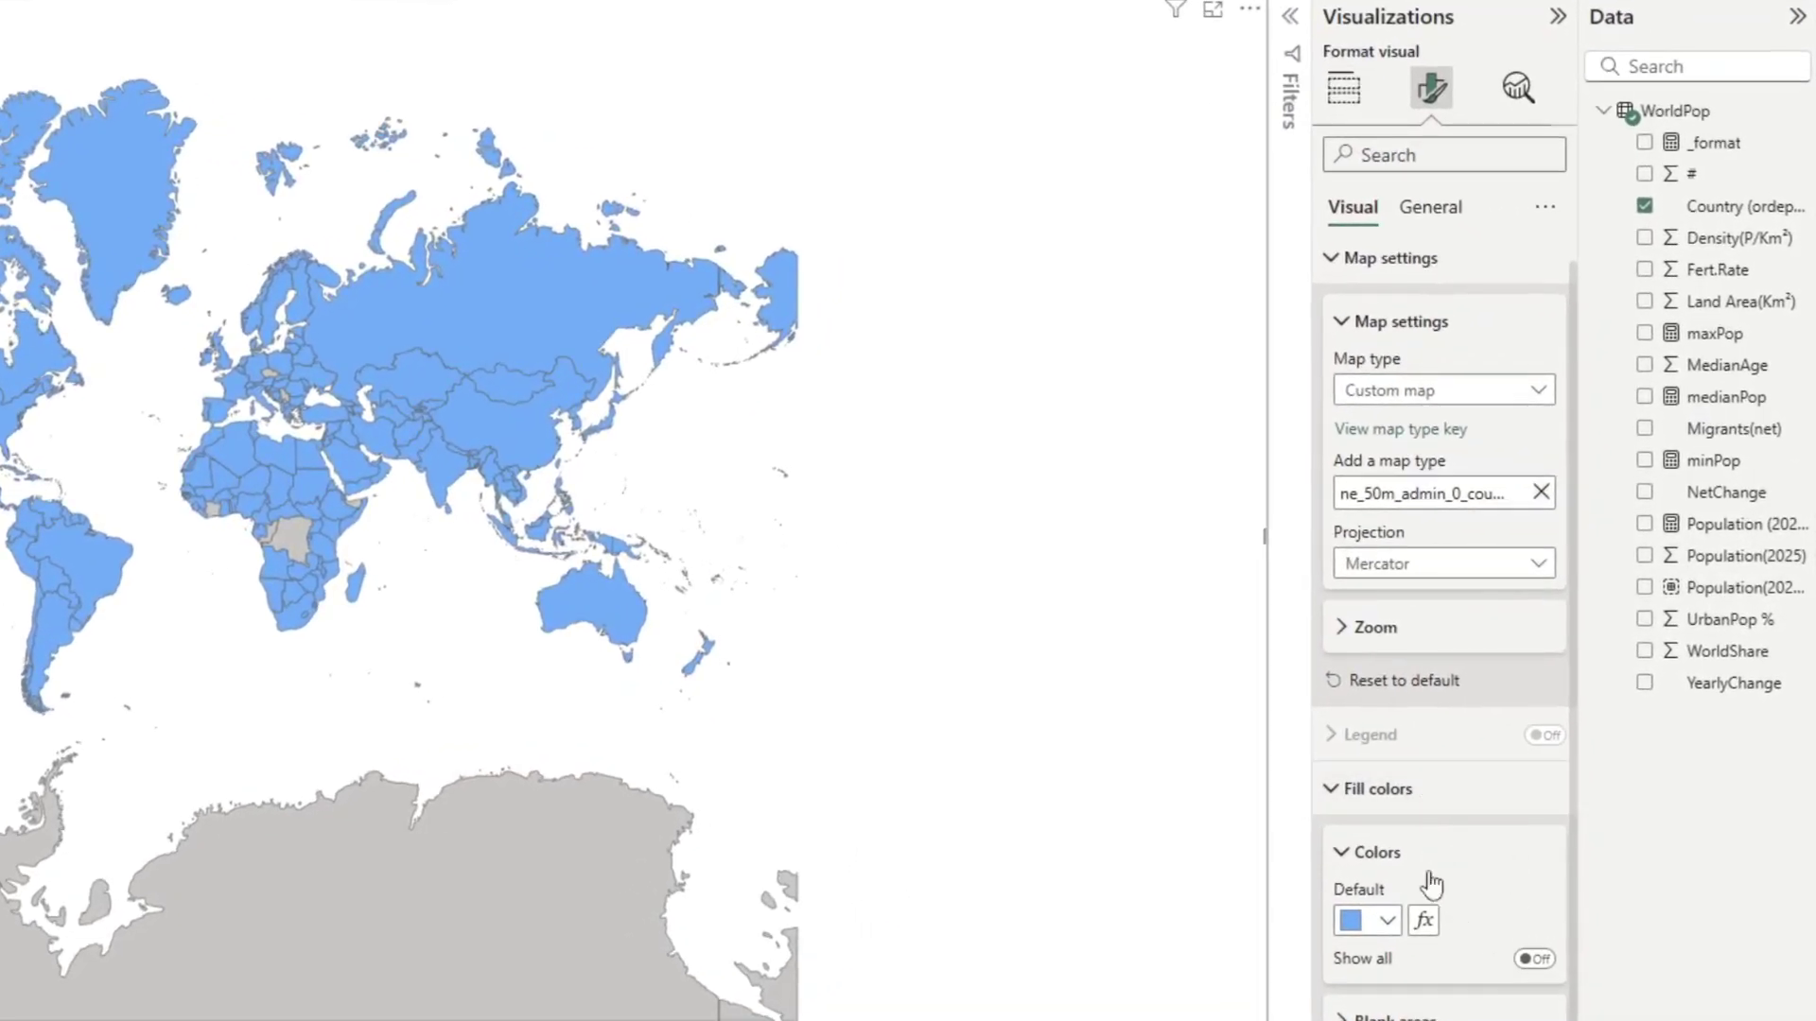
{"action": "left_click", "coordinate": [1337, 269]}
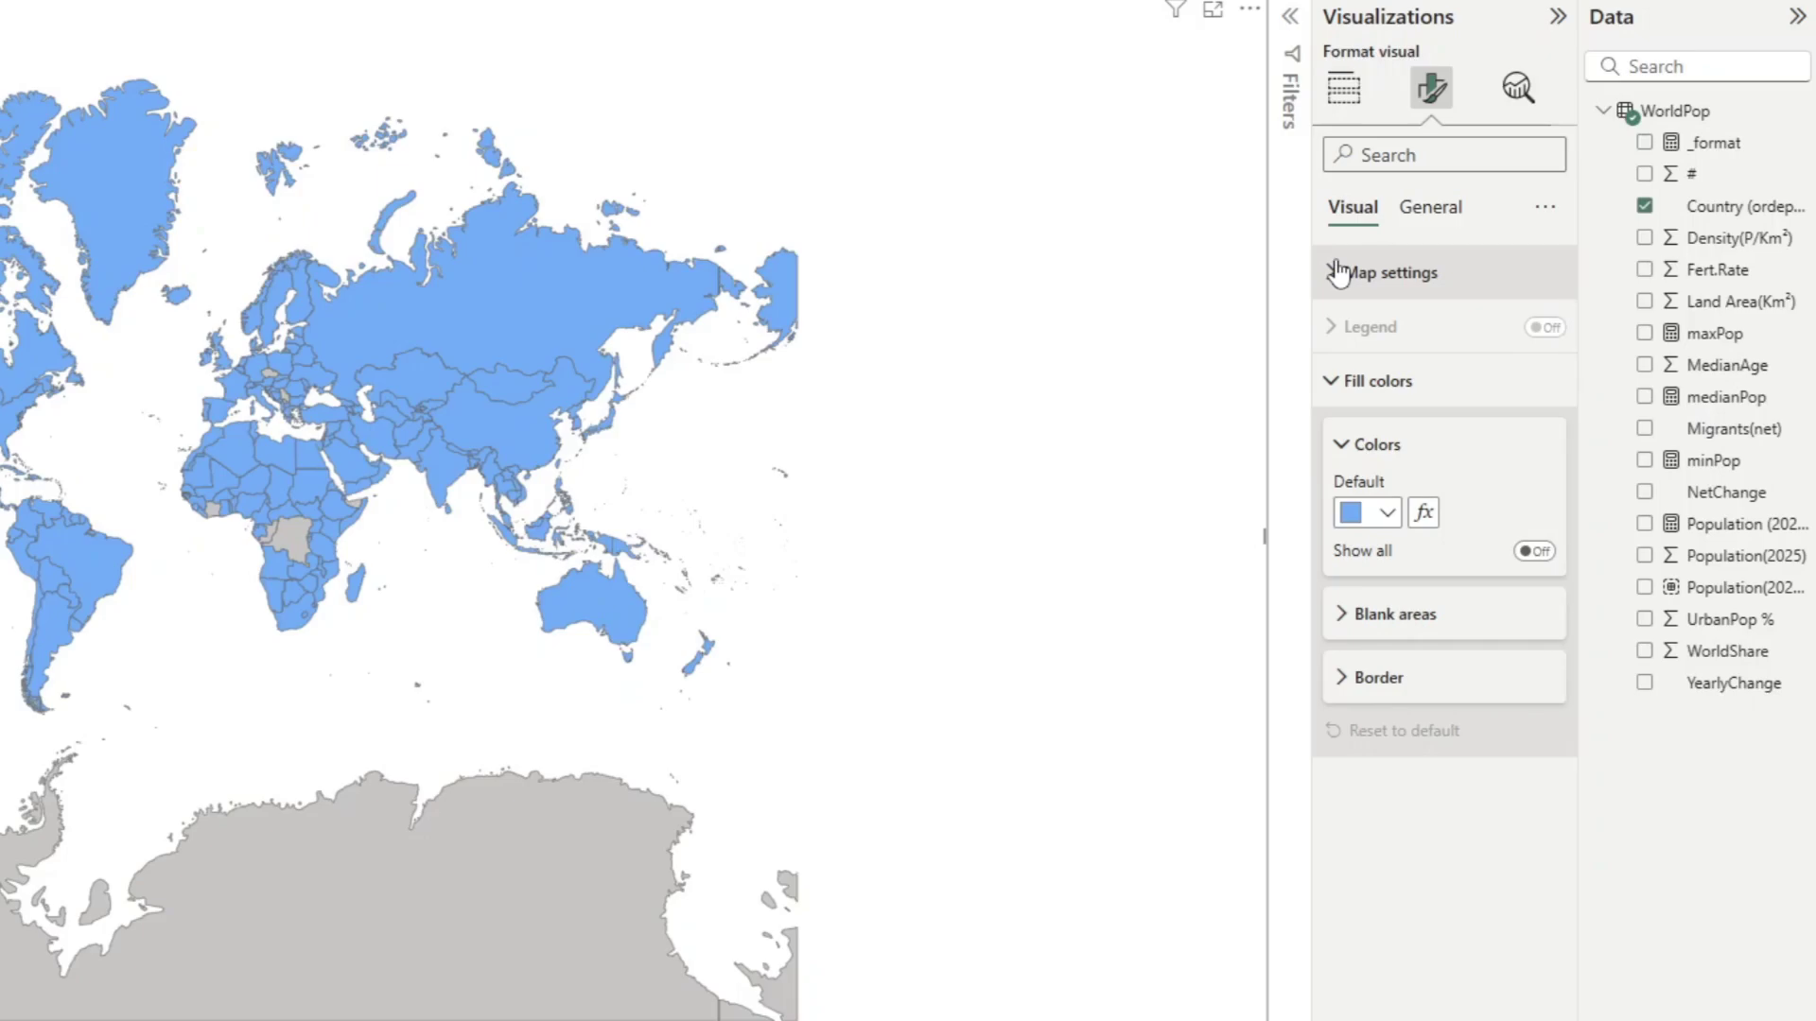
{"action": "left_click", "coordinate": [1376, 380]}
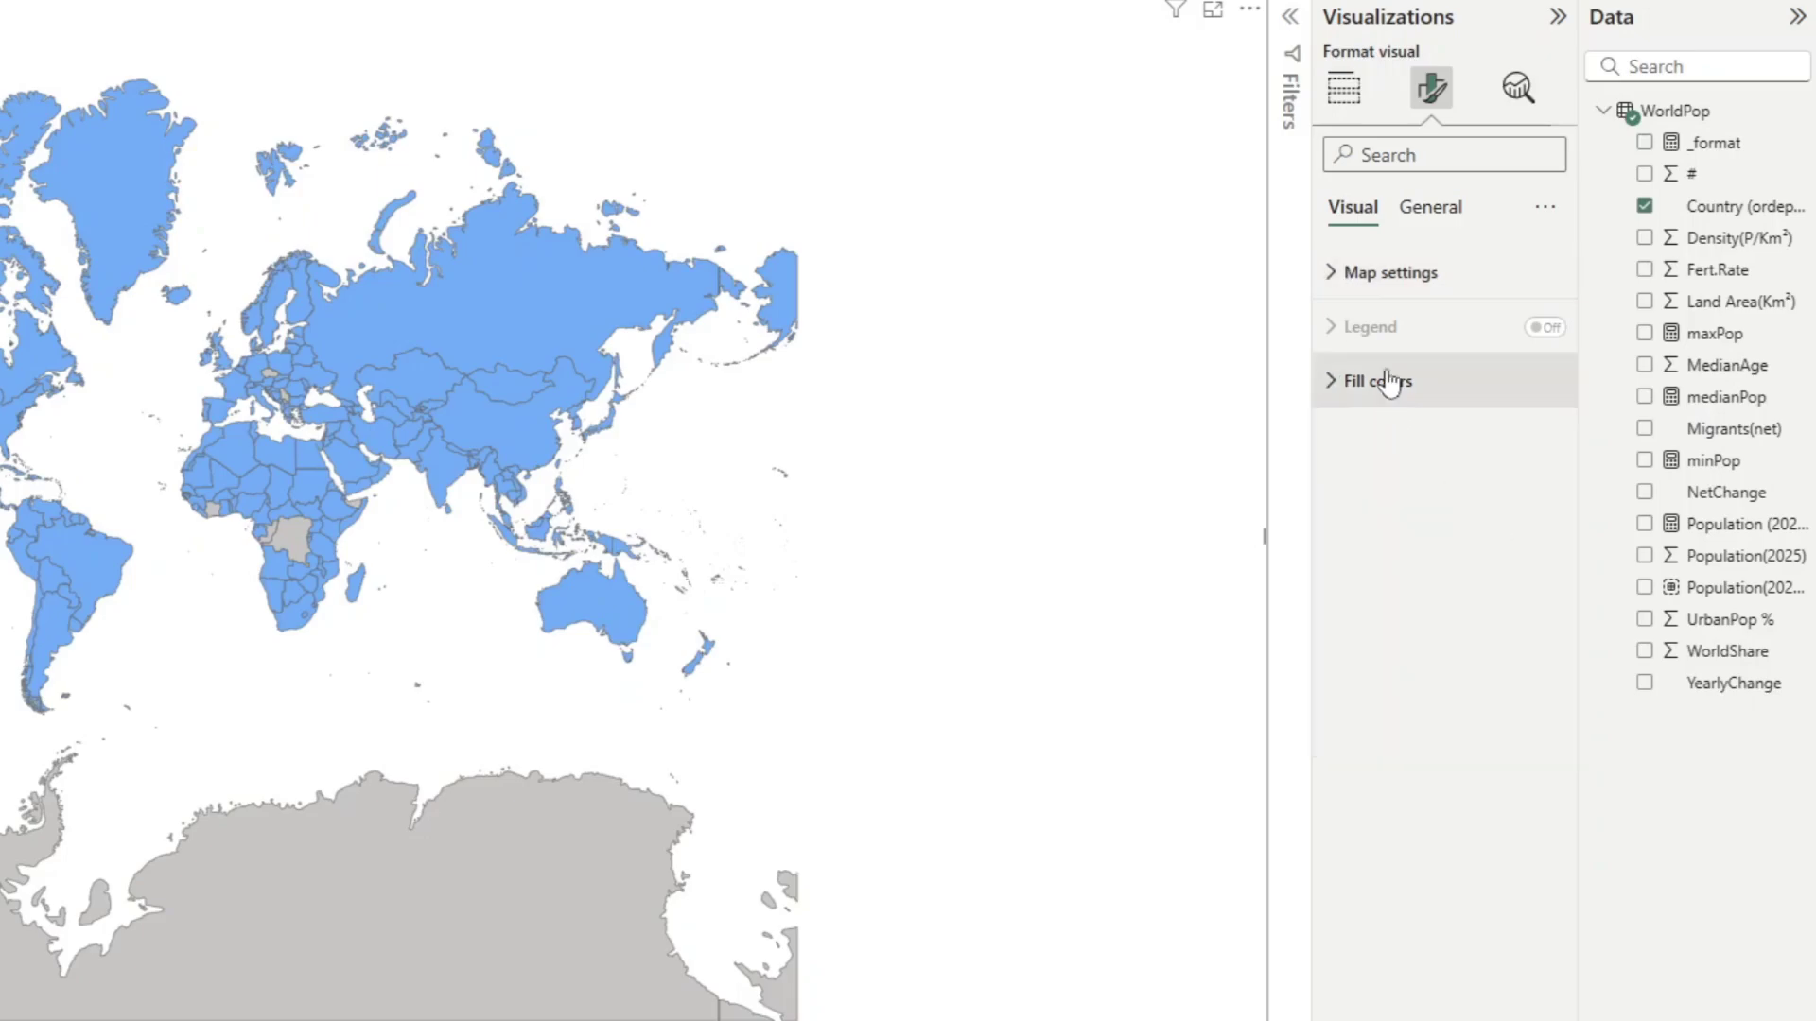
{"action": "left_click", "coordinate": [1343, 89]}
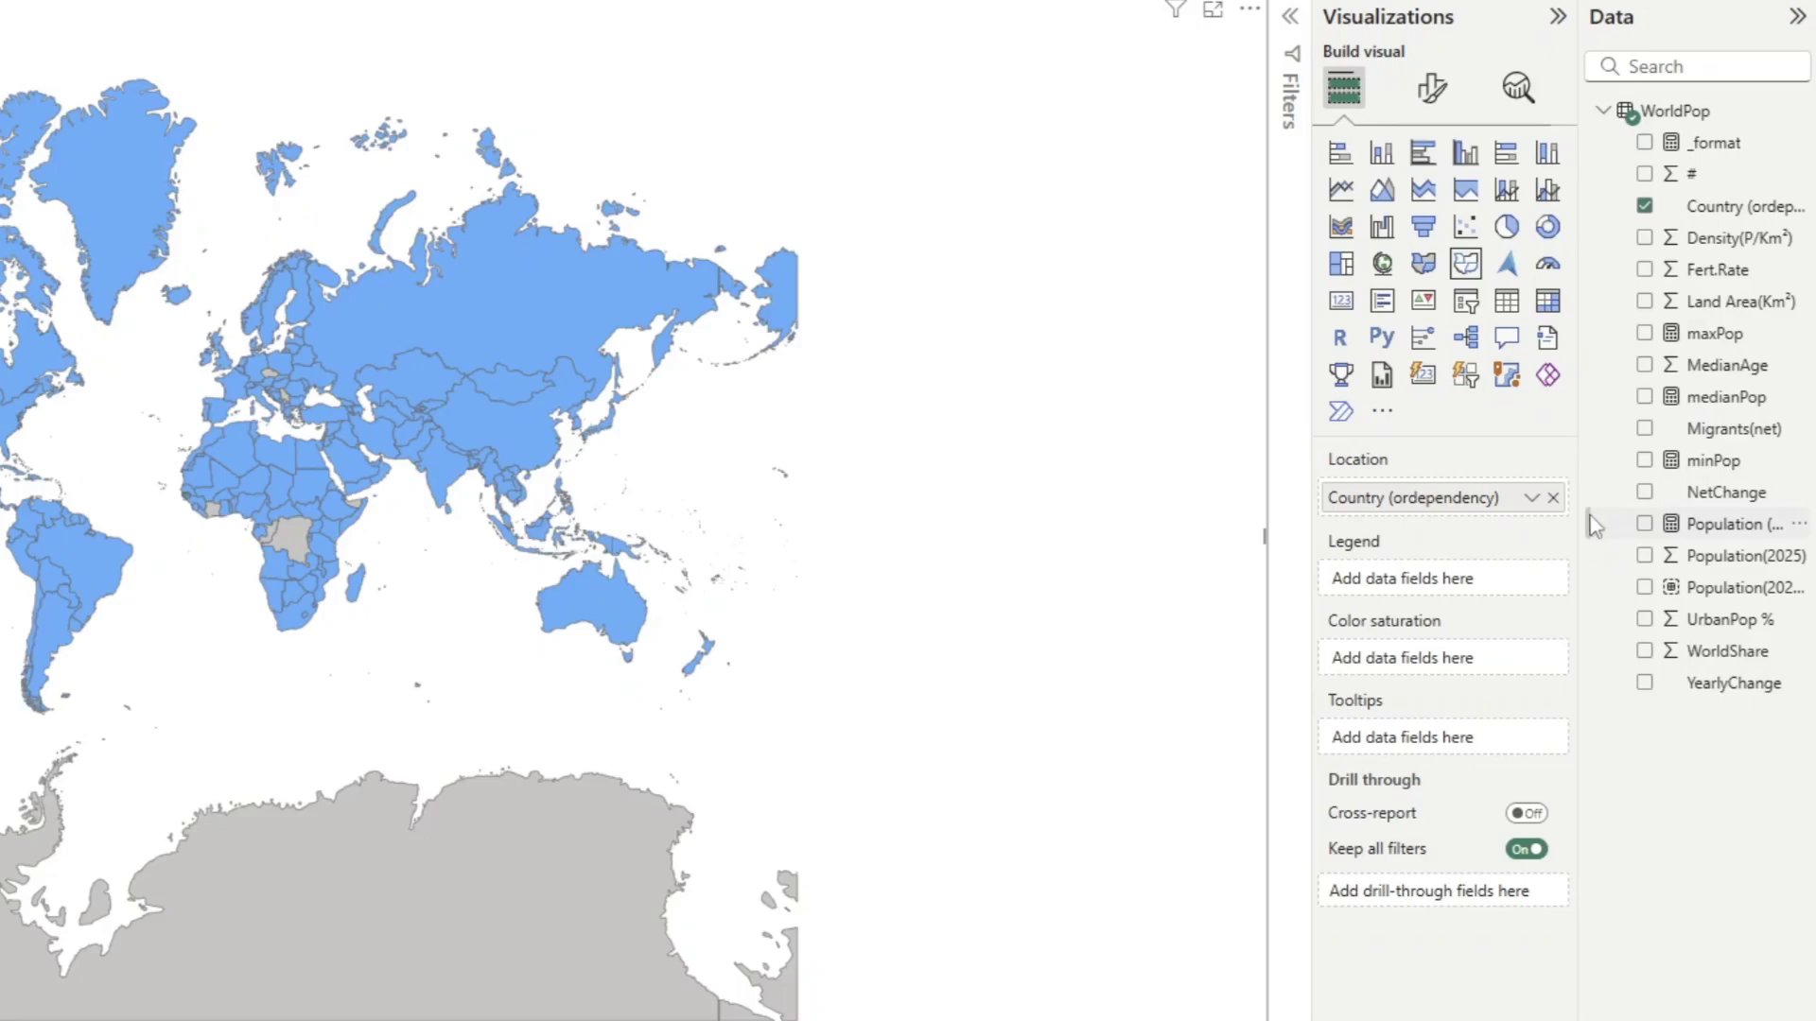
{"action": "left_click_drag", "start_coordinate": [1660, 534], "coordinate": [1432, 666]}
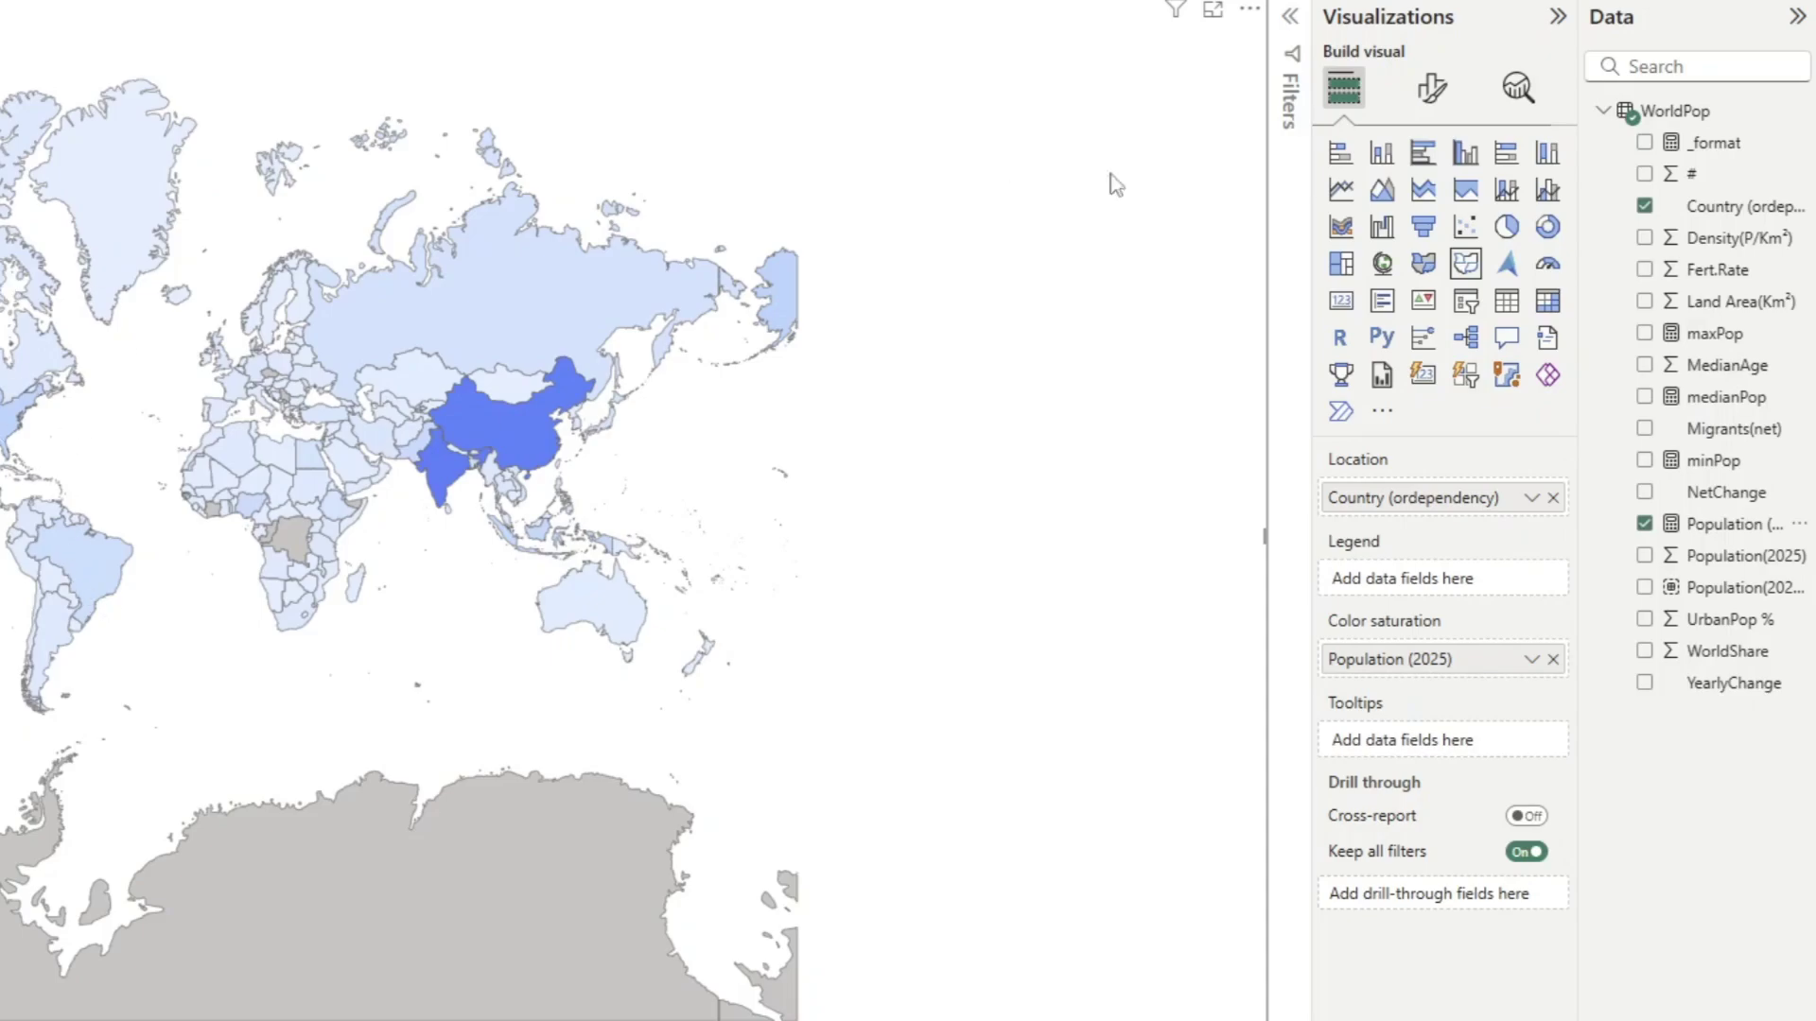
Keep Show blank areas on so unmatched regions like Antarctica stay grey.
{"action": "left_click", "coordinate": [1433, 90]}
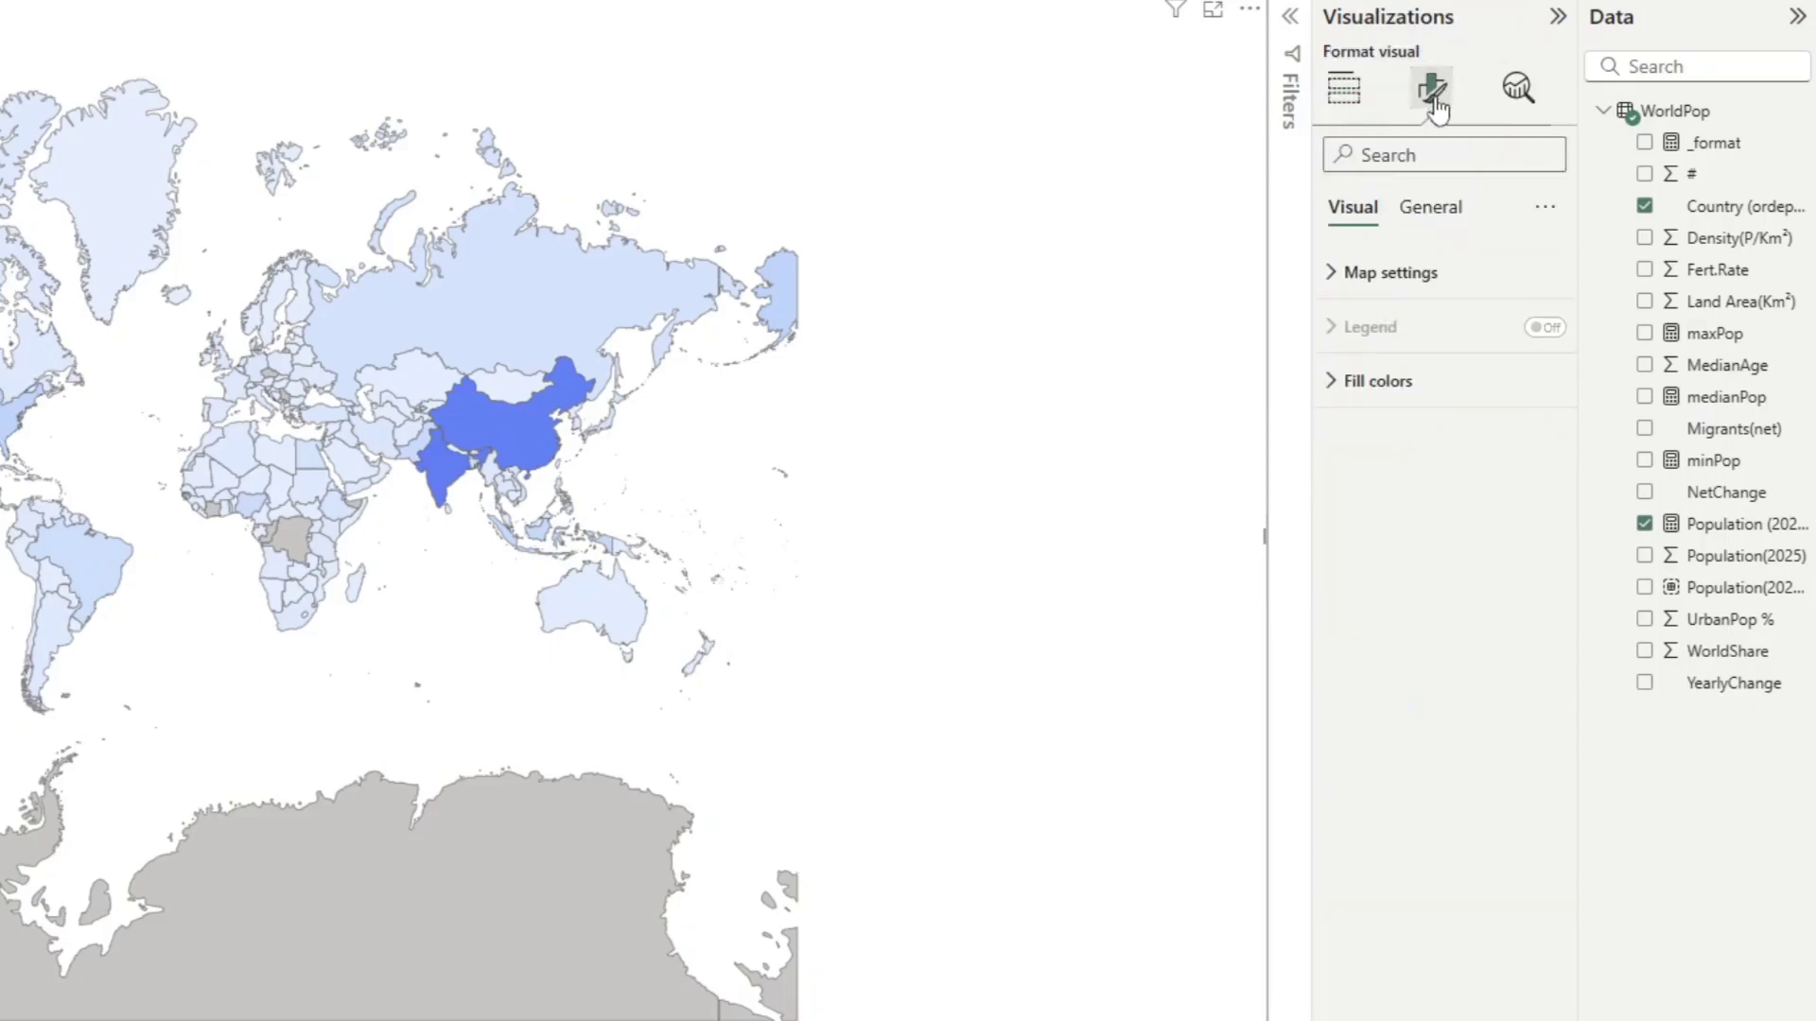
{"action": "left_click", "coordinate": [1380, 404]}
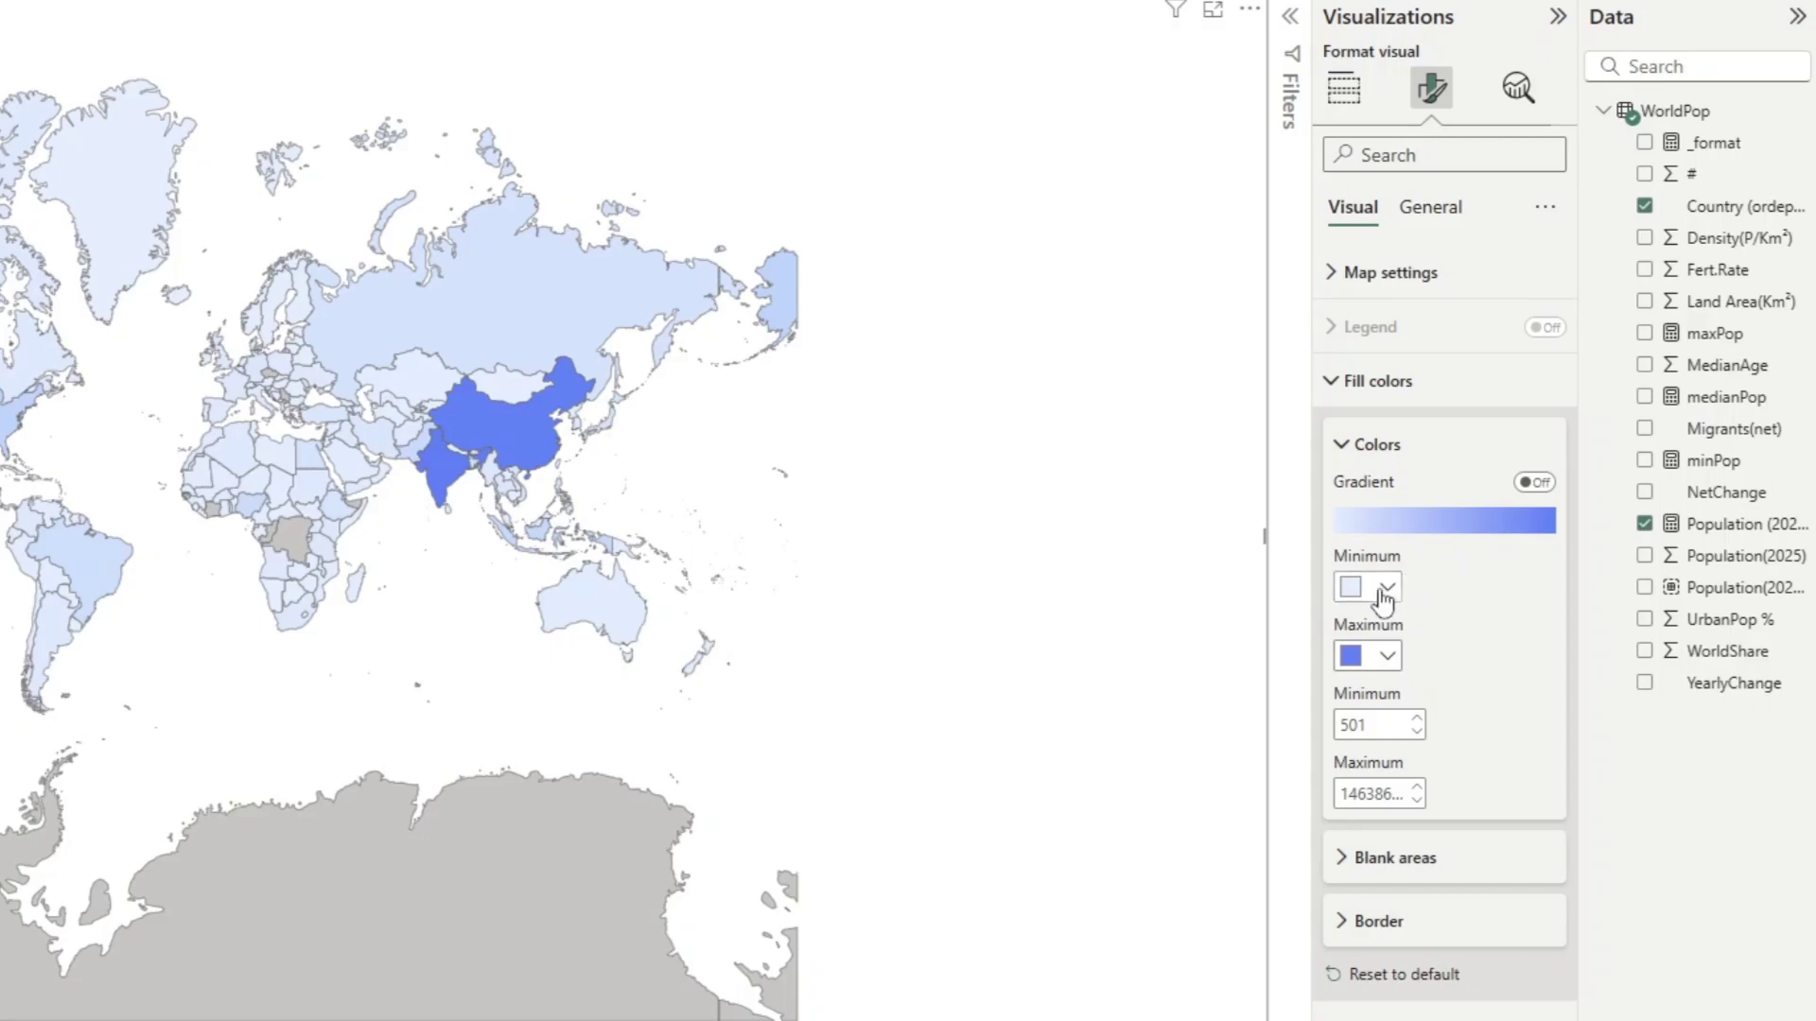
{"action": "left_click", "coordinate": [1364, 870]}
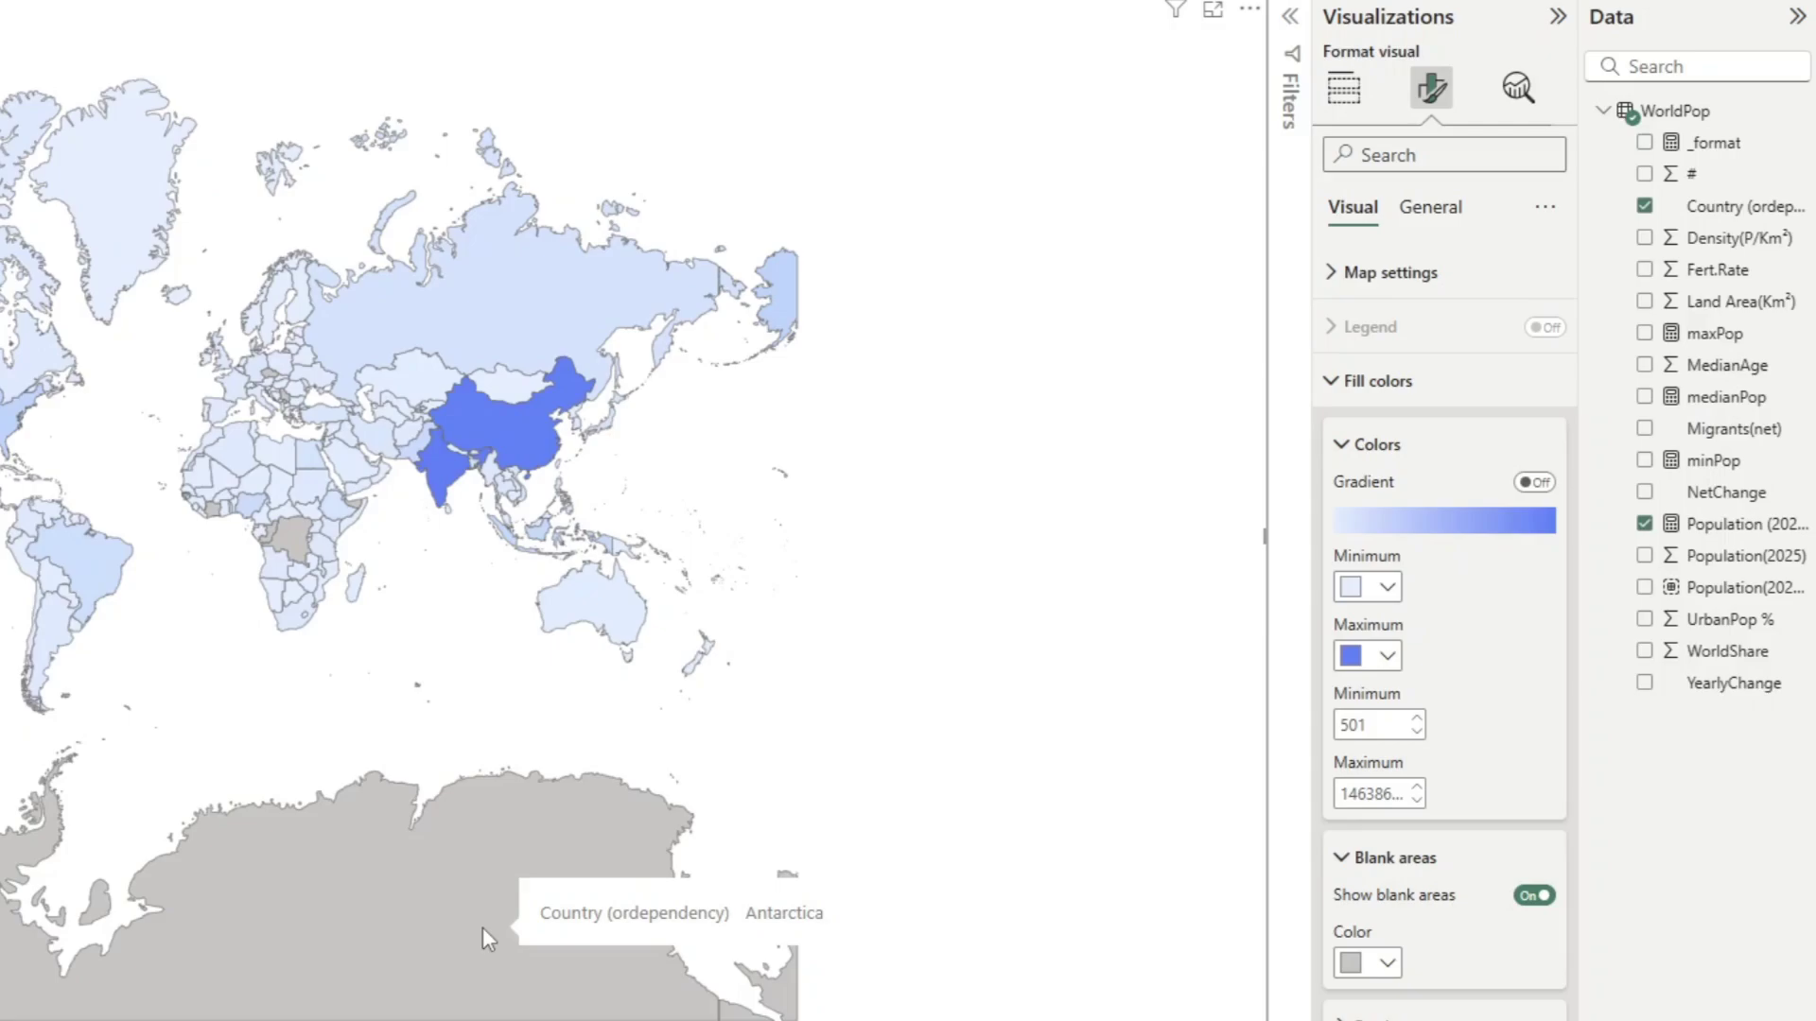
{"action": "left_click", "coordinate": [1539, 909]}
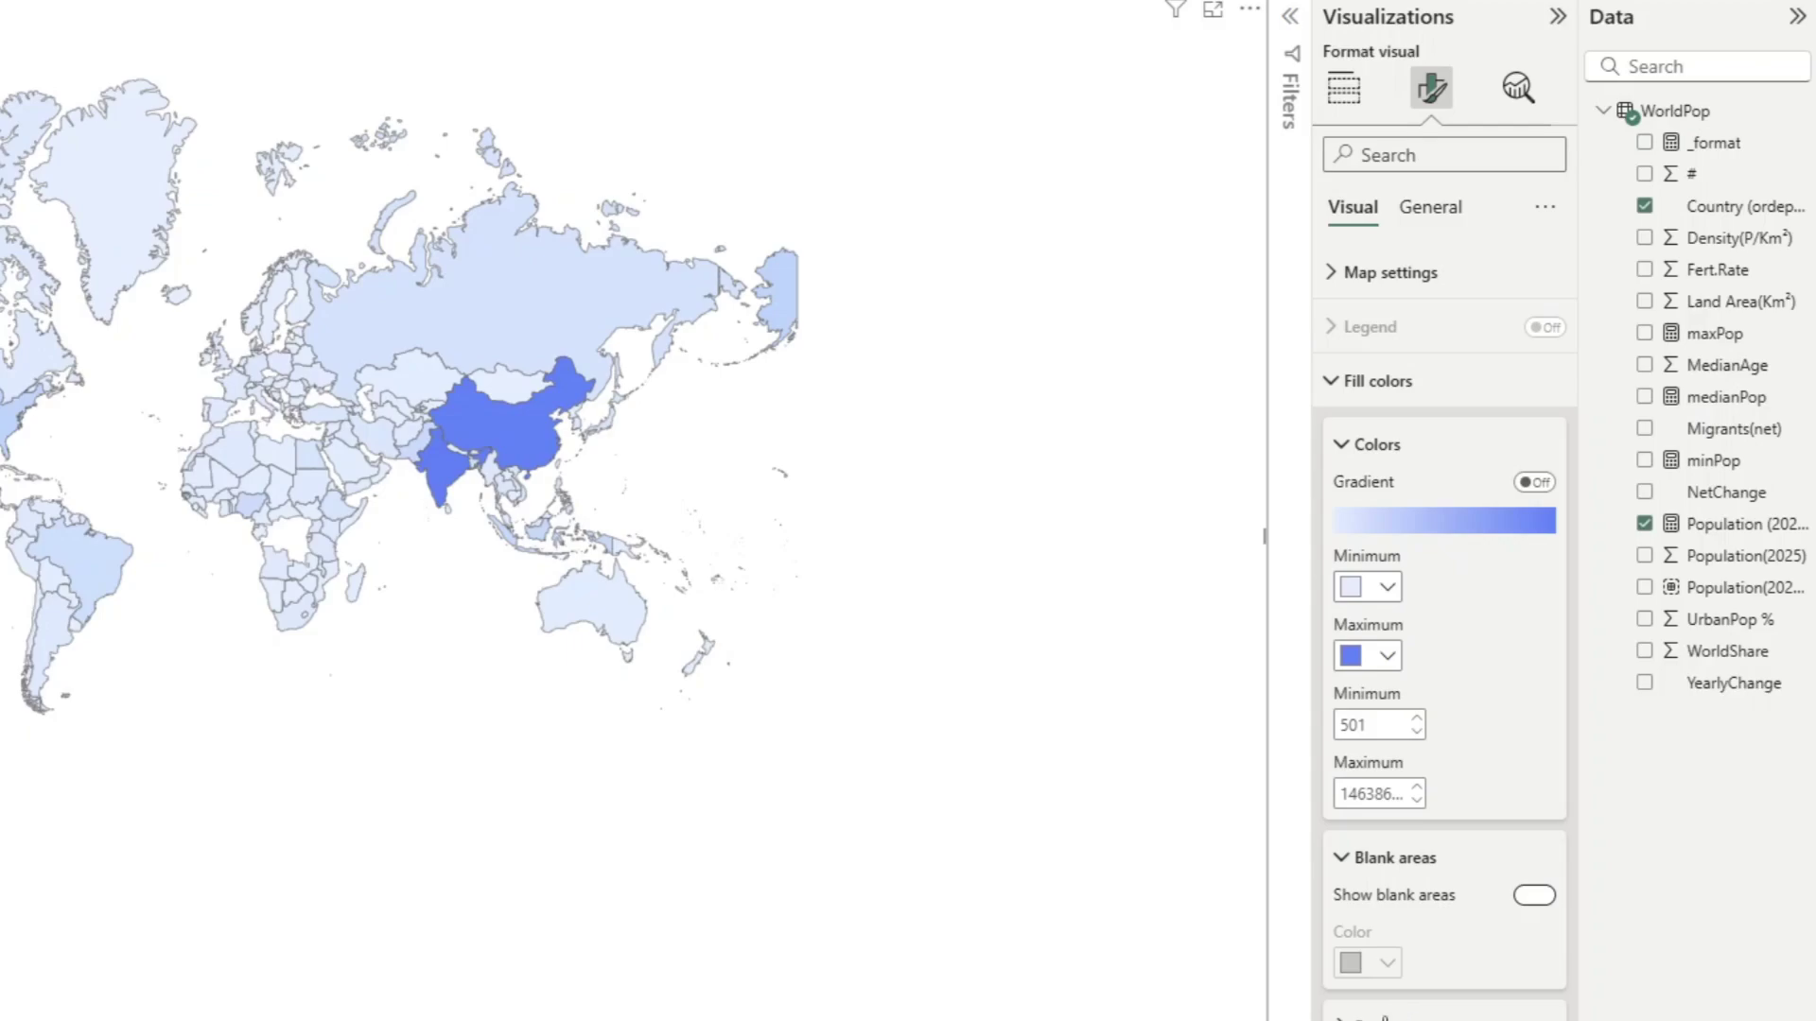
{"action": "left_click", "coordinate": [1441, 899]}
Set the shape map's Border Color to White.
{"action": "scroll", "coordinate": [1451, 861], "scroll_direction": "down", "scroll_amount": 1}
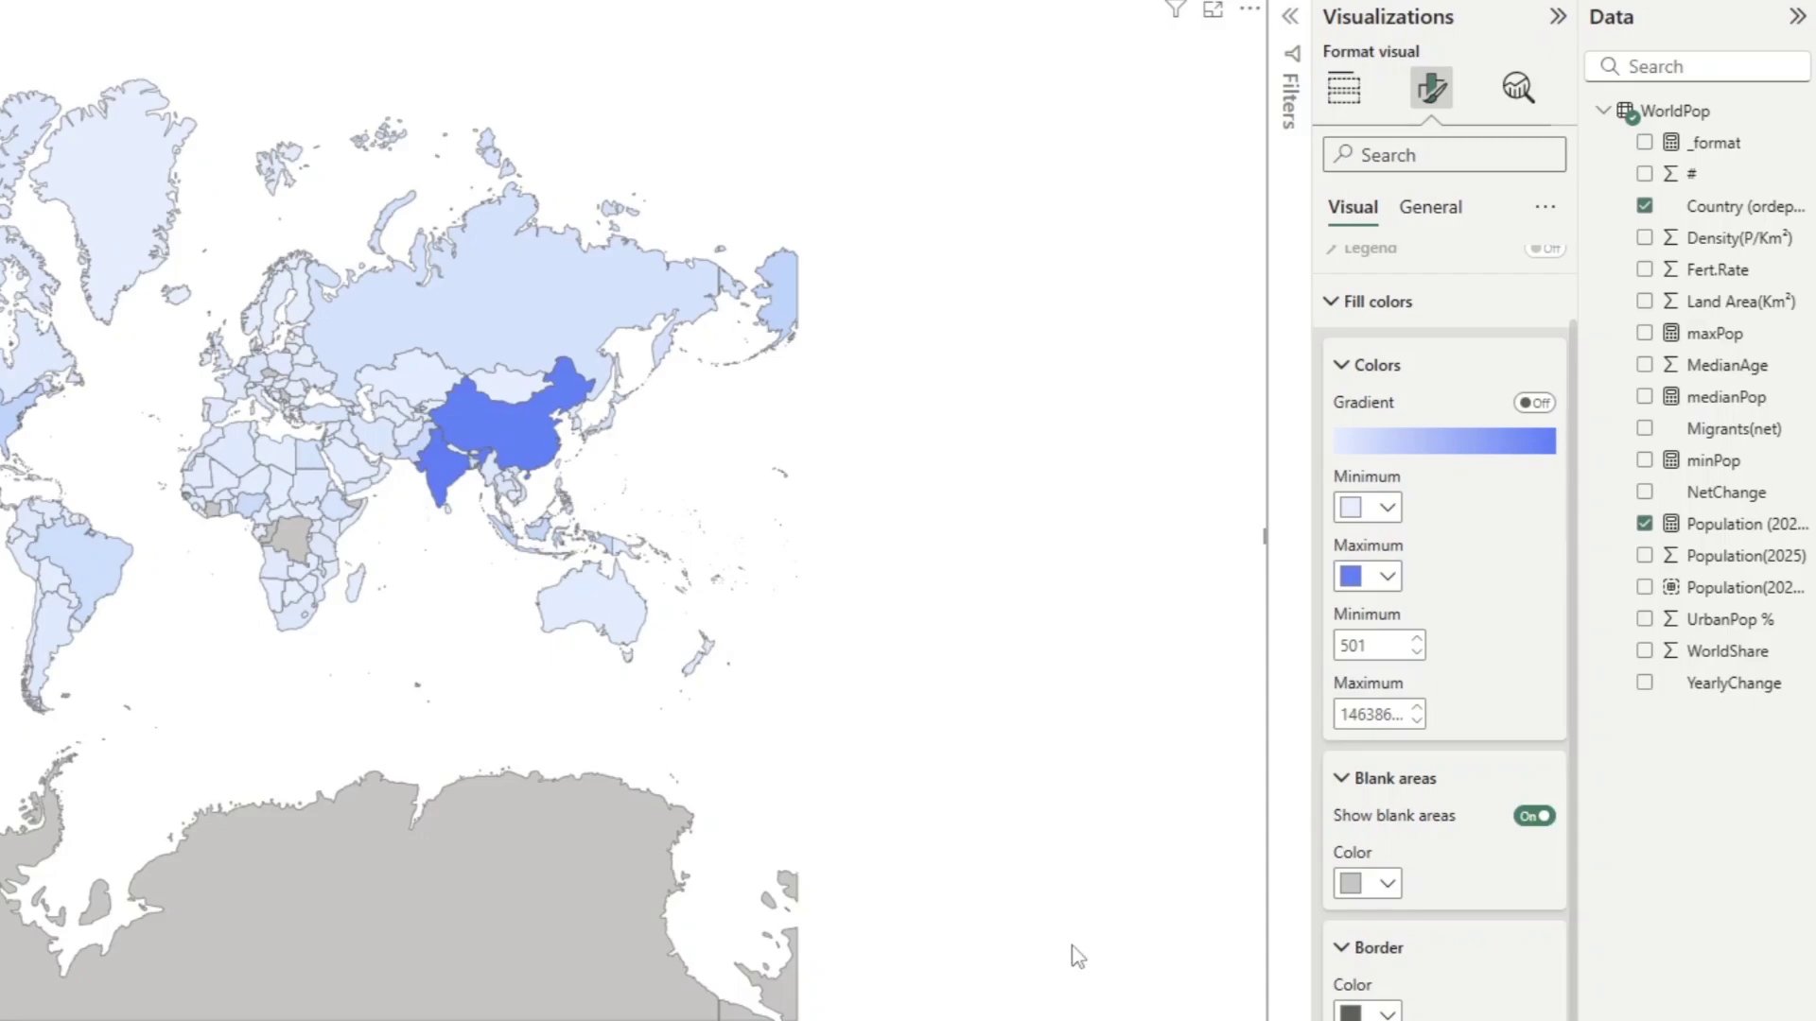
{"action": "left_click", "coordinate": [1371, 1010]}
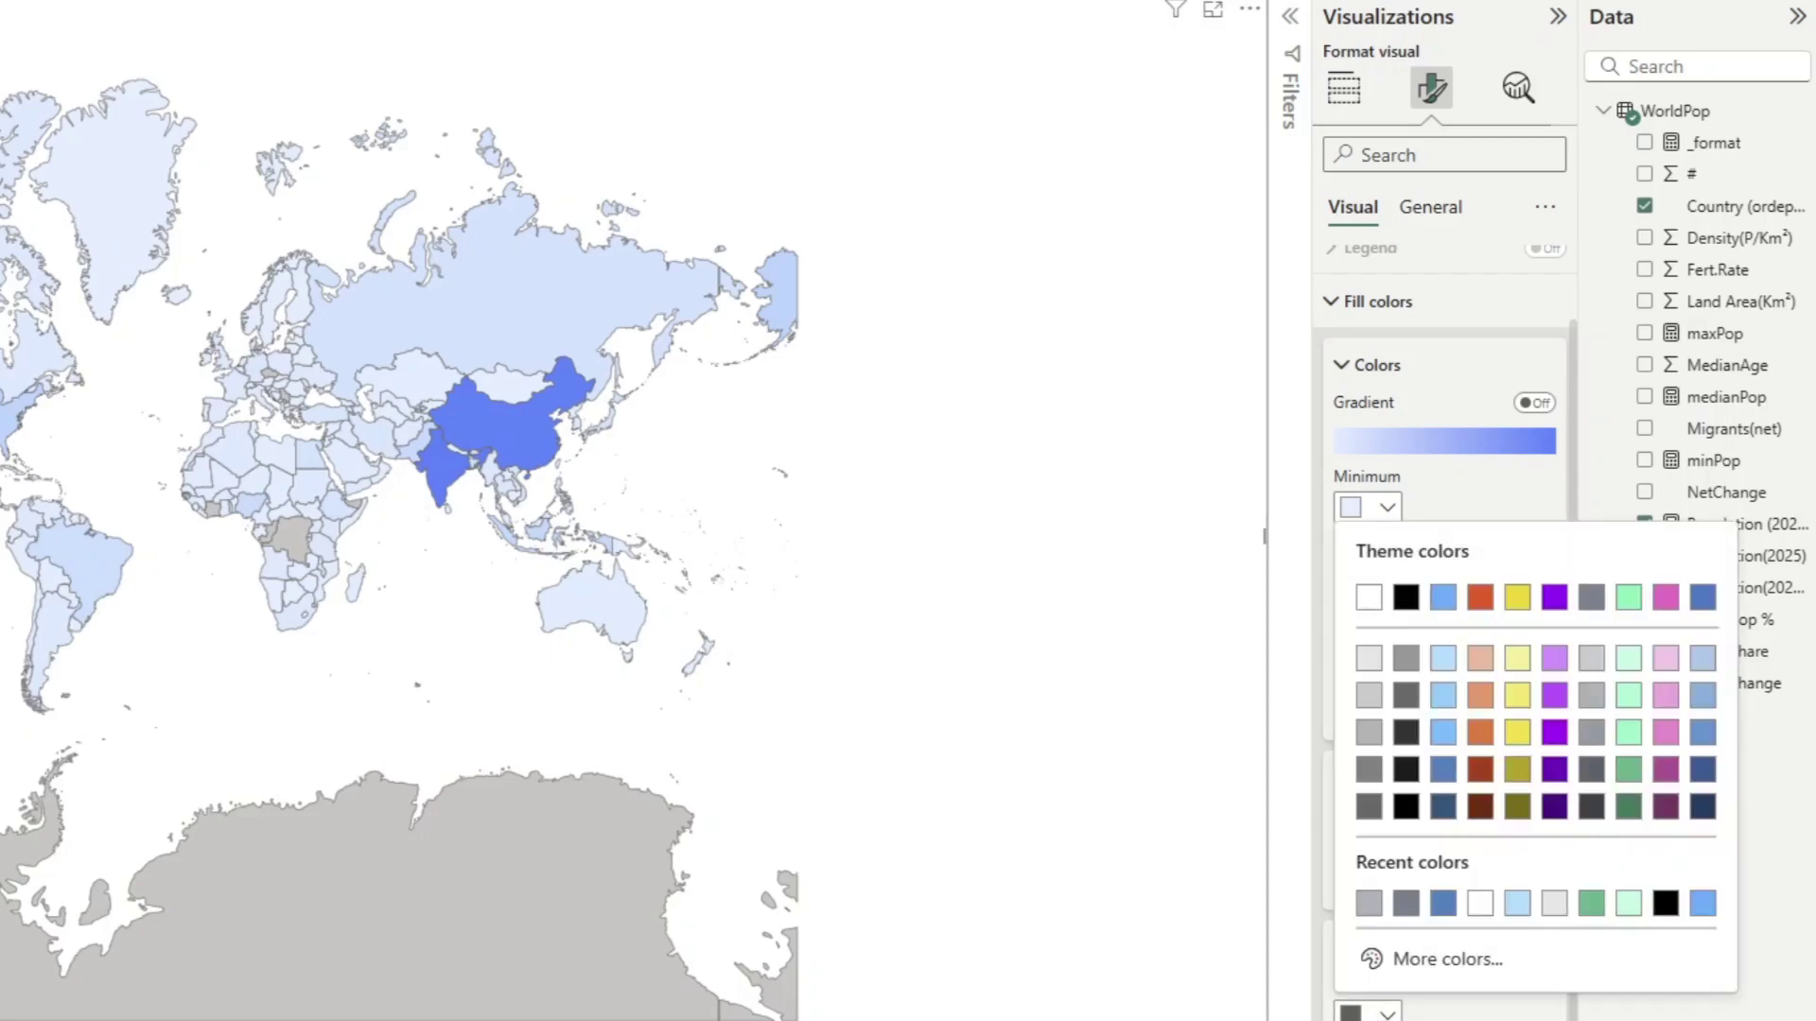
{"action": "left_click", "coordinate": [1369, 597]}
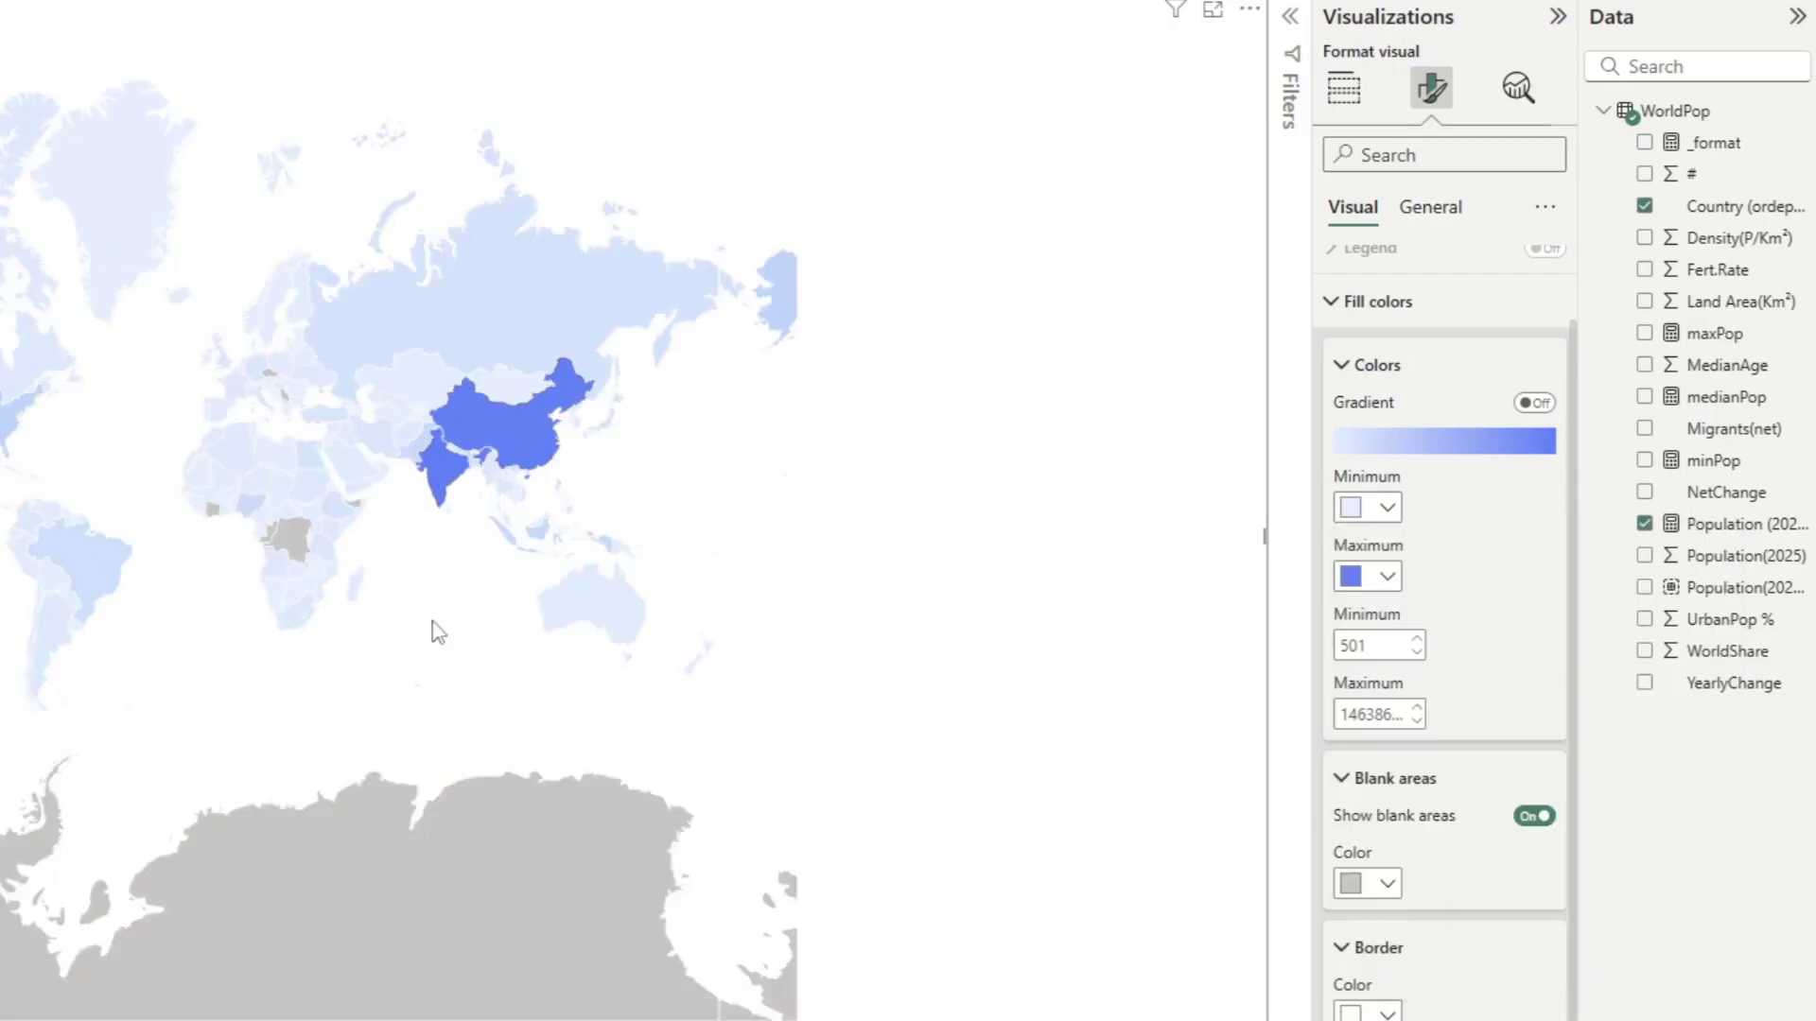